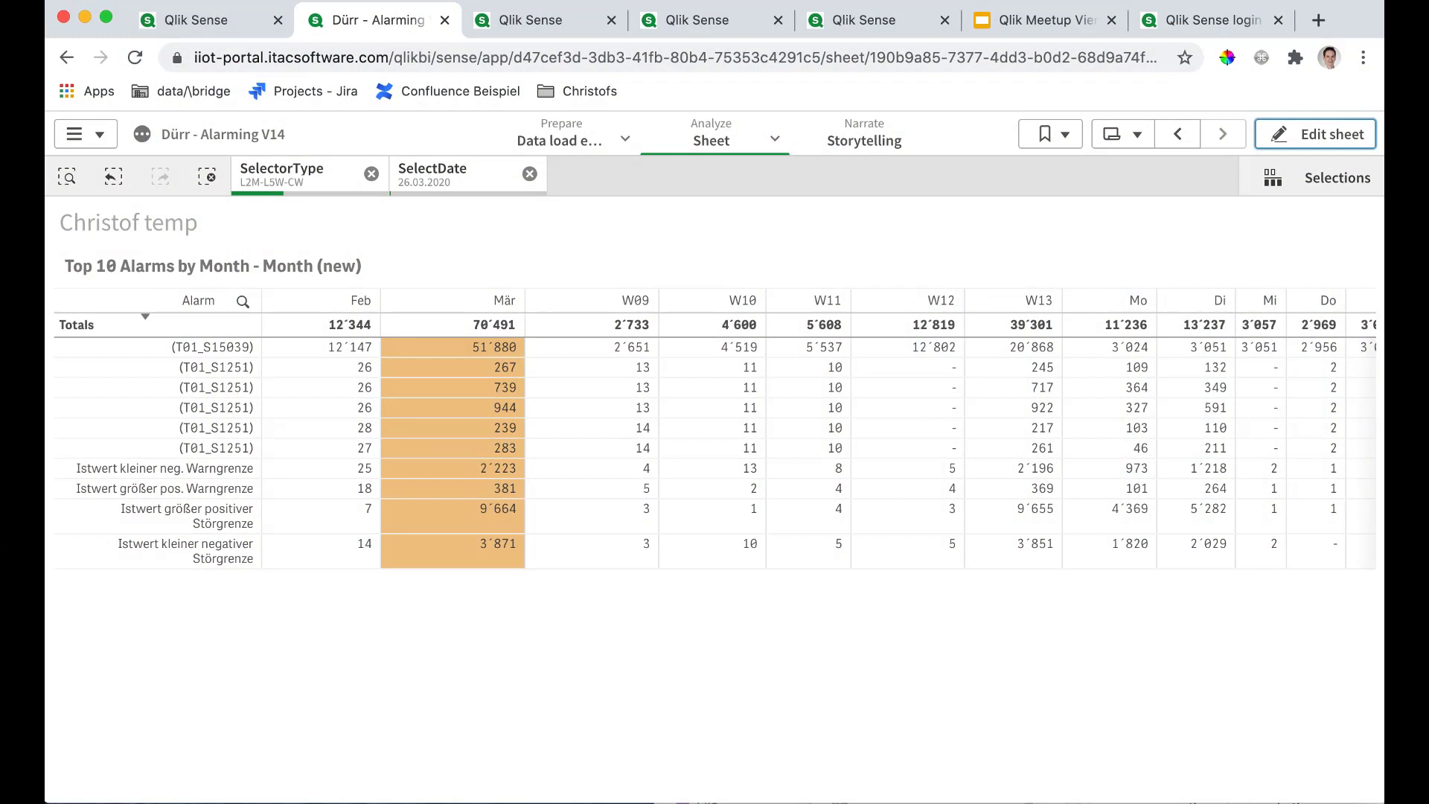
# Open the alarms table's developer details and close them again.
pyautogui.rightClick(558, 426)
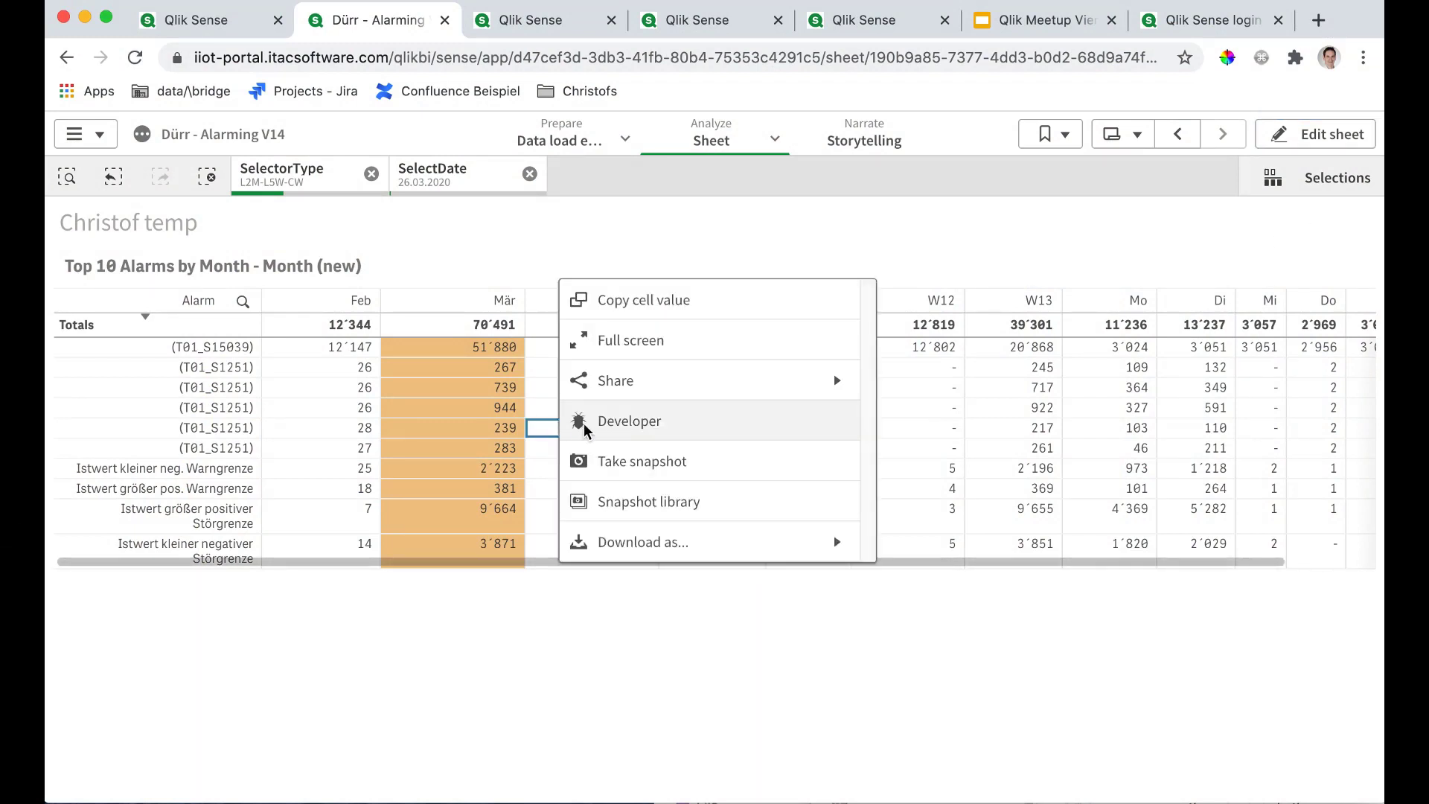
pyautogui.click(646, 431)
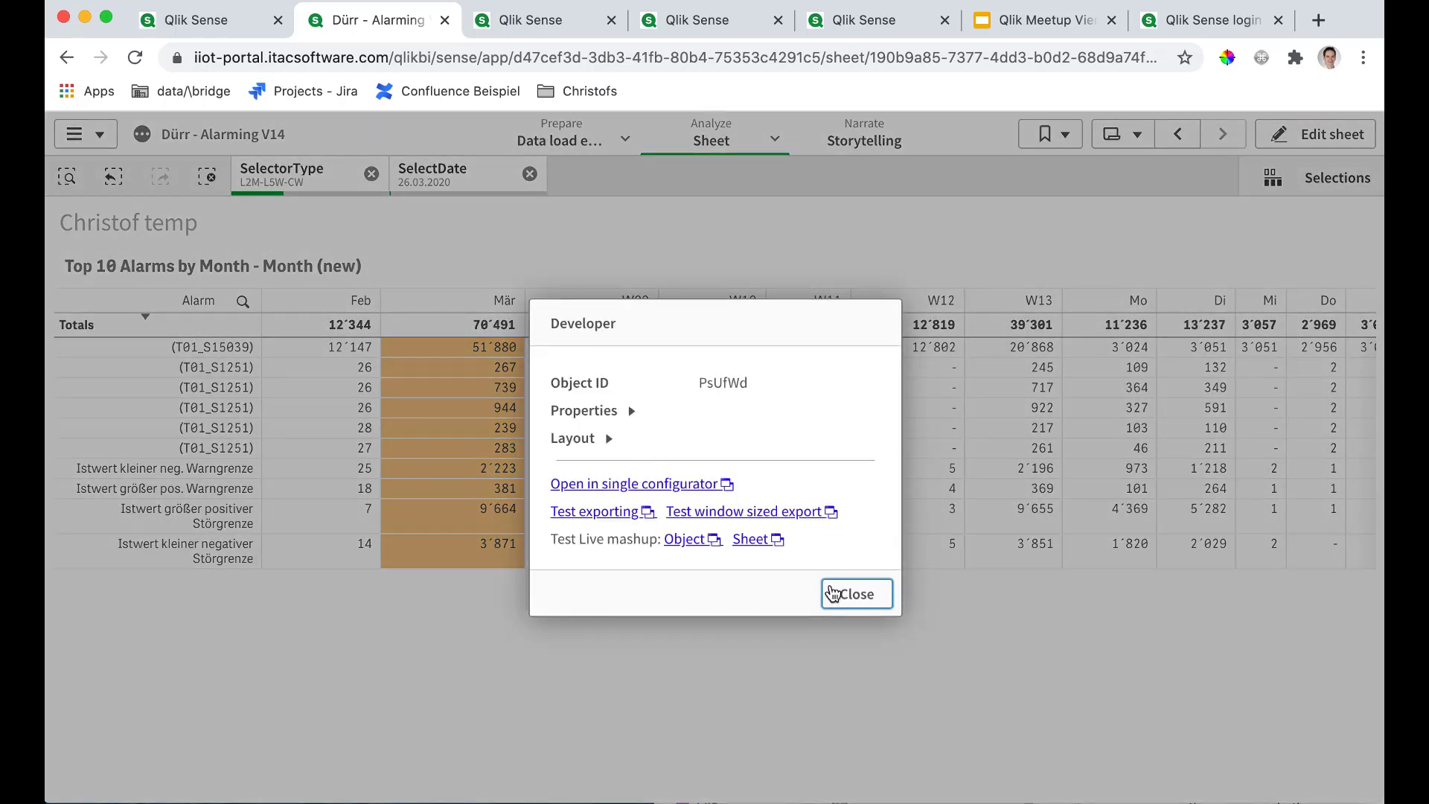
pyautogui.click(837, 593)
# Select the /options/developer part of the page address, then return to the alarms table.
pyautogui.rightClick(589, 409)
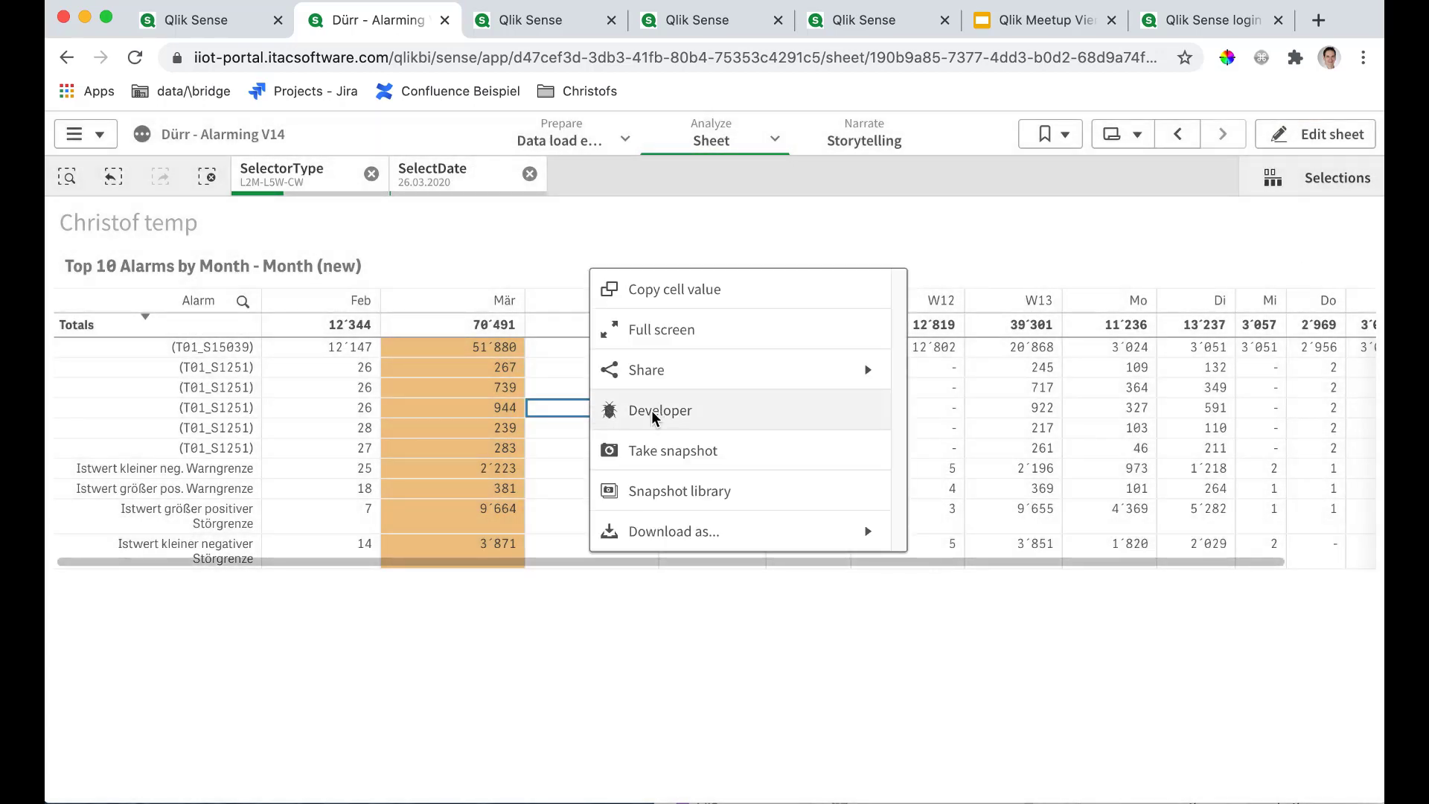
pyautogui.click(1157, 59)
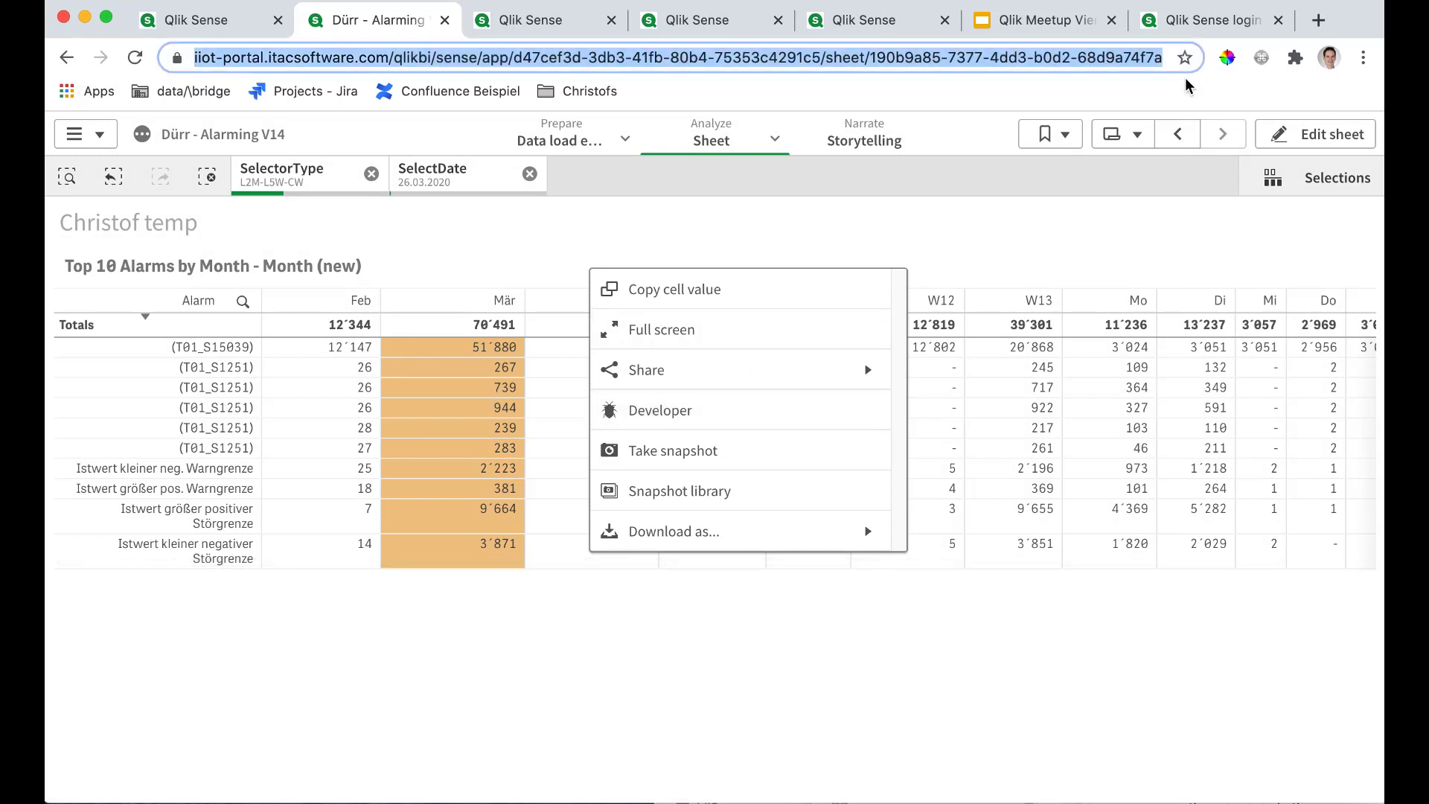
pyautogui.press('Right')
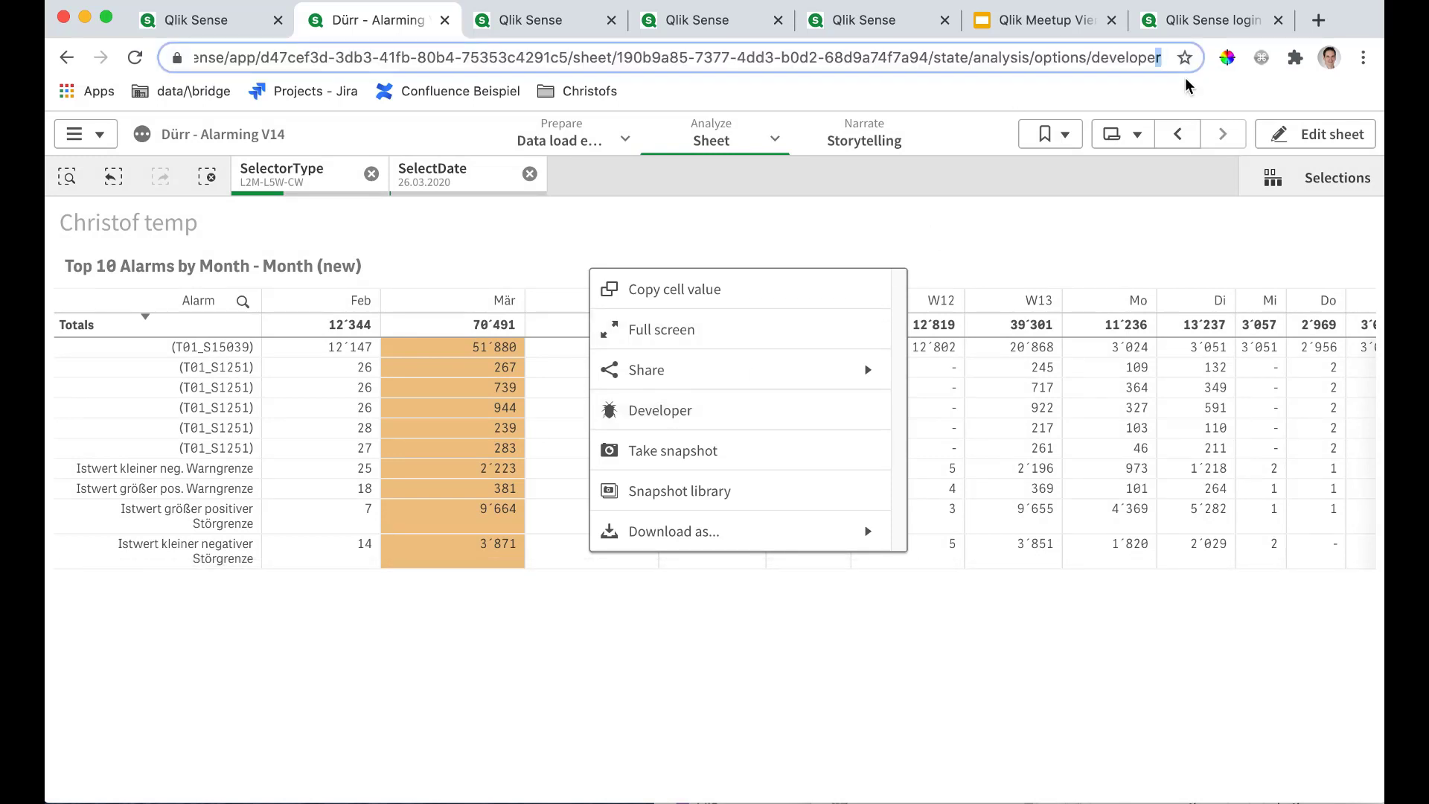
pyautogui.hotkey('shift', 'Left')
pyautogui.hotkey('shift', 'Left')
pyautogui.hotkey('shift', 'Left')
pyautogui.hotkey('shift', 'Left')
pyautogui.hotkey('shift', 'Left')
pyautogui.hotkey('shift', 'Left')
pyautogui.hotkey('shift', 'Left')
pyautogui.hotkey('shift', 'Left')
pyautogui.hotkey('shift', 'Left')
pyautogui.hotkey('shift', 'Left')
pyautogui.hotkey('shift', 'Left')
pyautogui.hotkey('shift', 'Left')
pyautogui.hotkey('shift', 'Left')
pyautogui.hotkey('shift', 'Left')
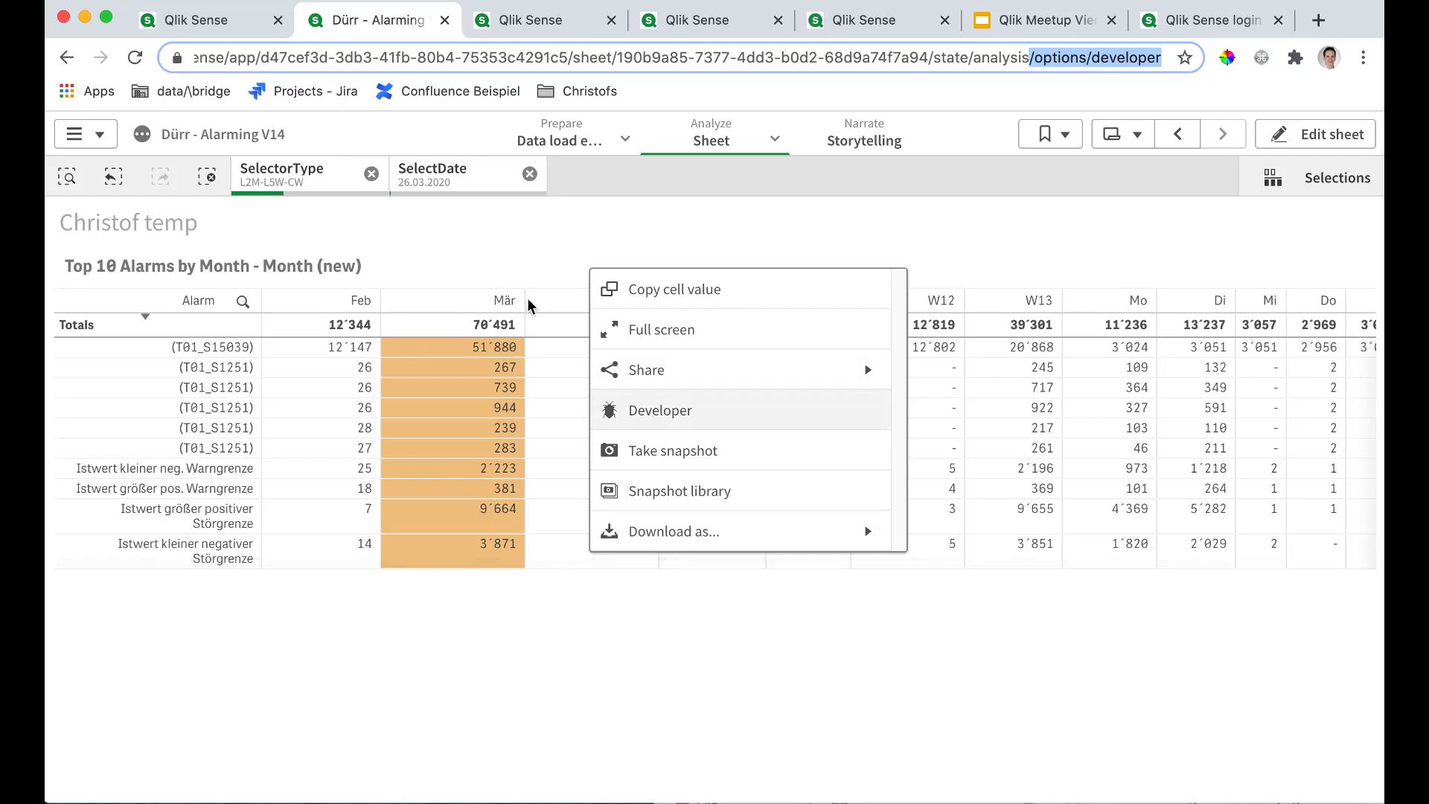
pyautogui.click(539, 246)
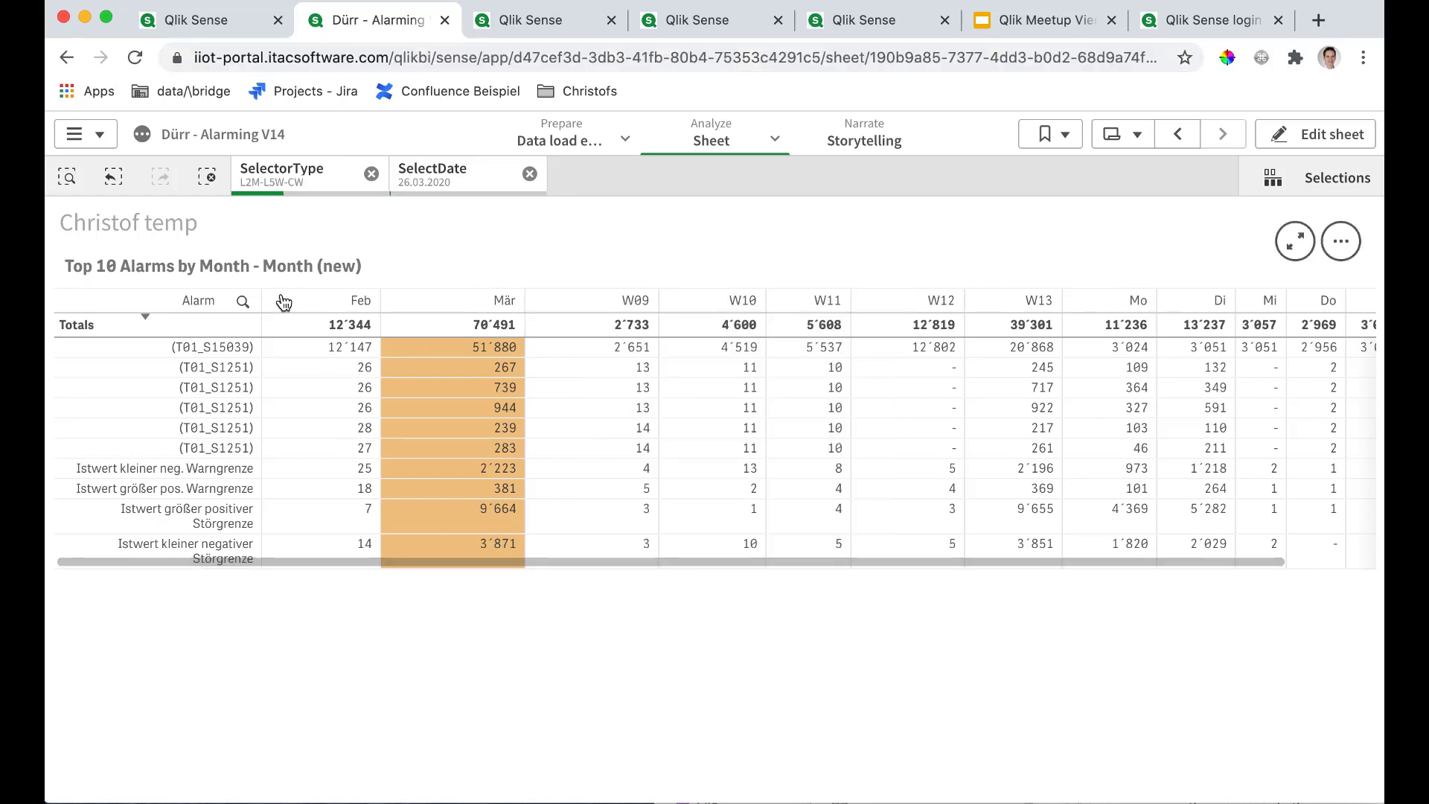
# Drag the Alarm column border wider and the Mär column border narrower.
pyautogui.moveTo(262, 305); pyautogui.dragTo(340, 305)
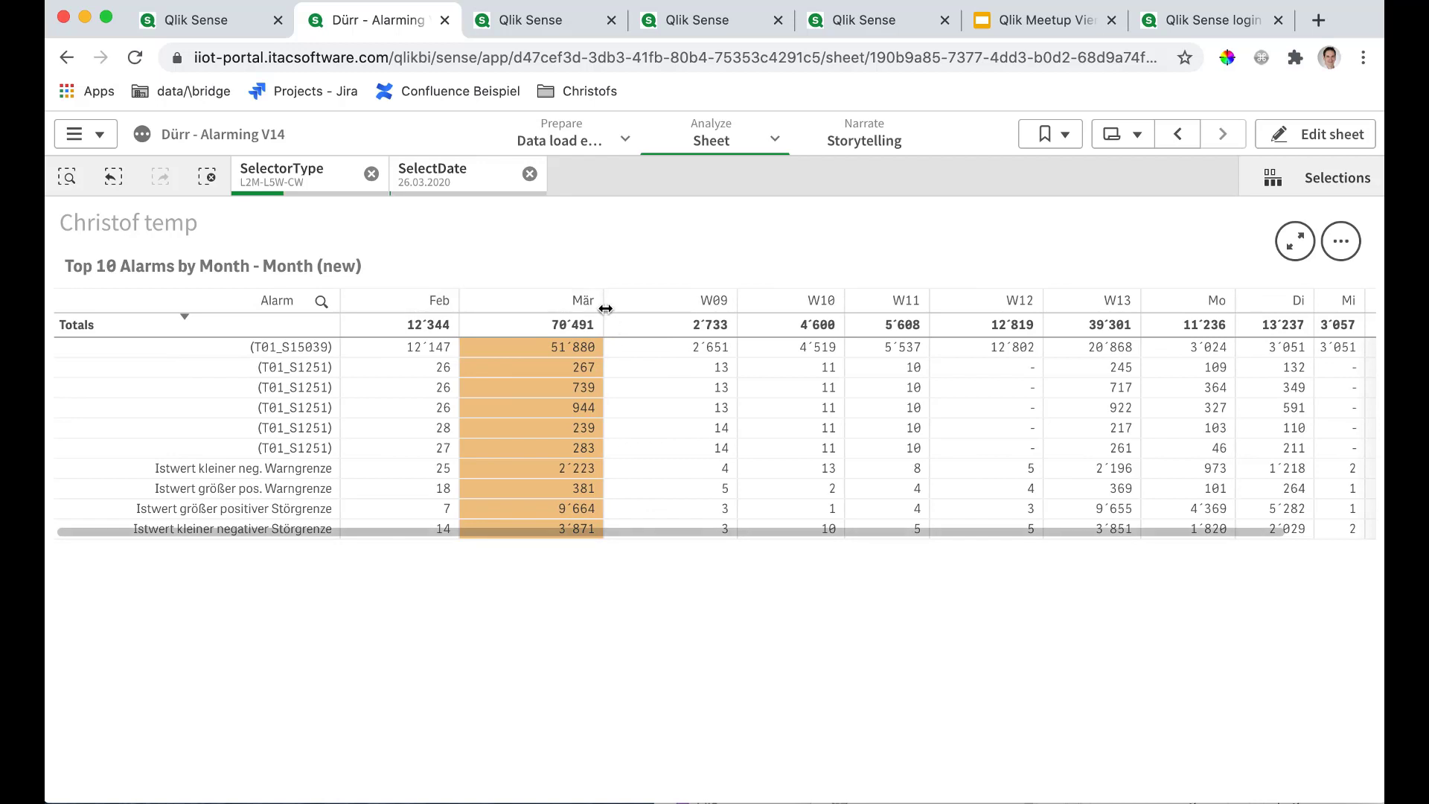
pyautogui.moveTo(605, 308); pyautogui.dragTo(542, 310)
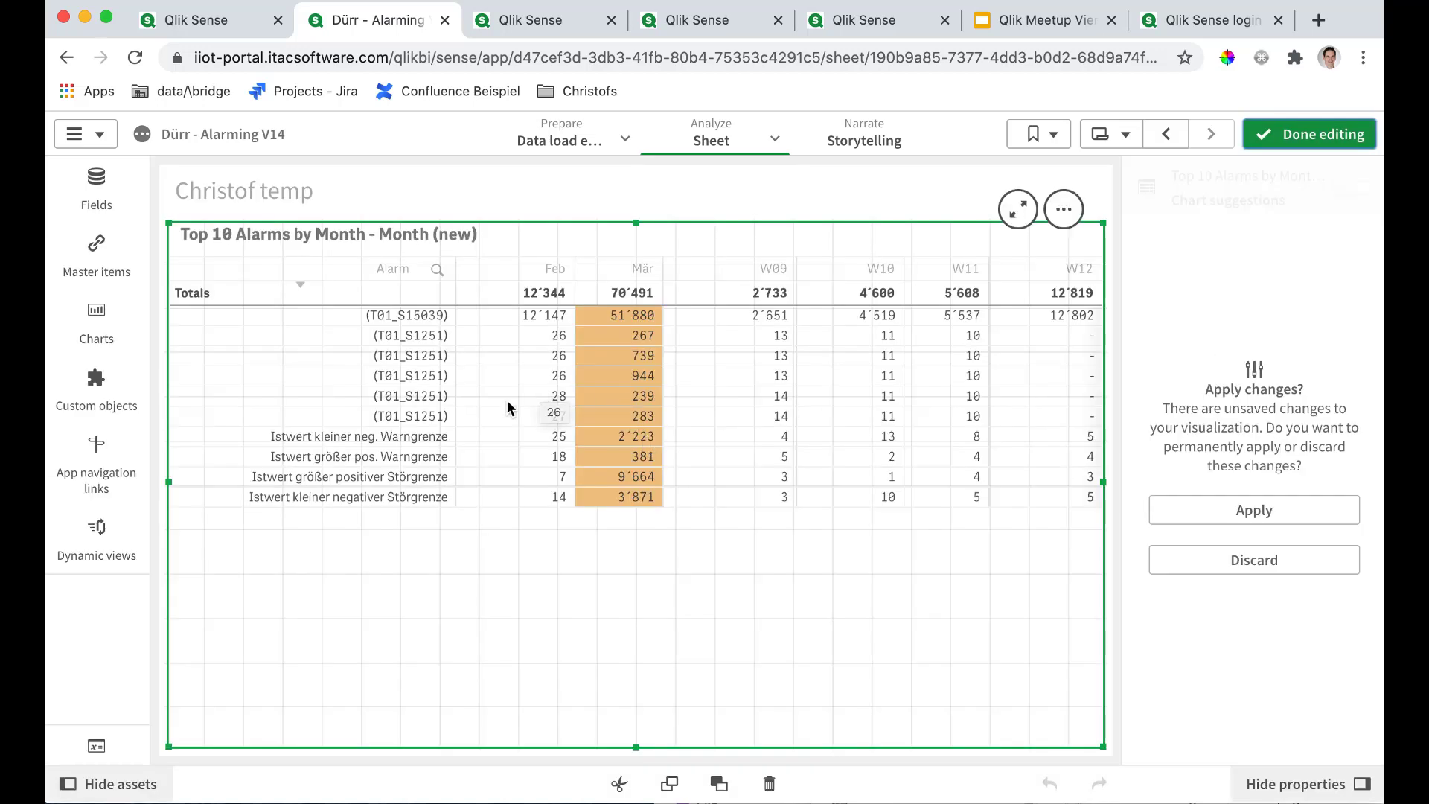
# Review the table's properties JSON in Developer, then apply the pending column-width changes.
pyautogui.rightClick(485, 447)
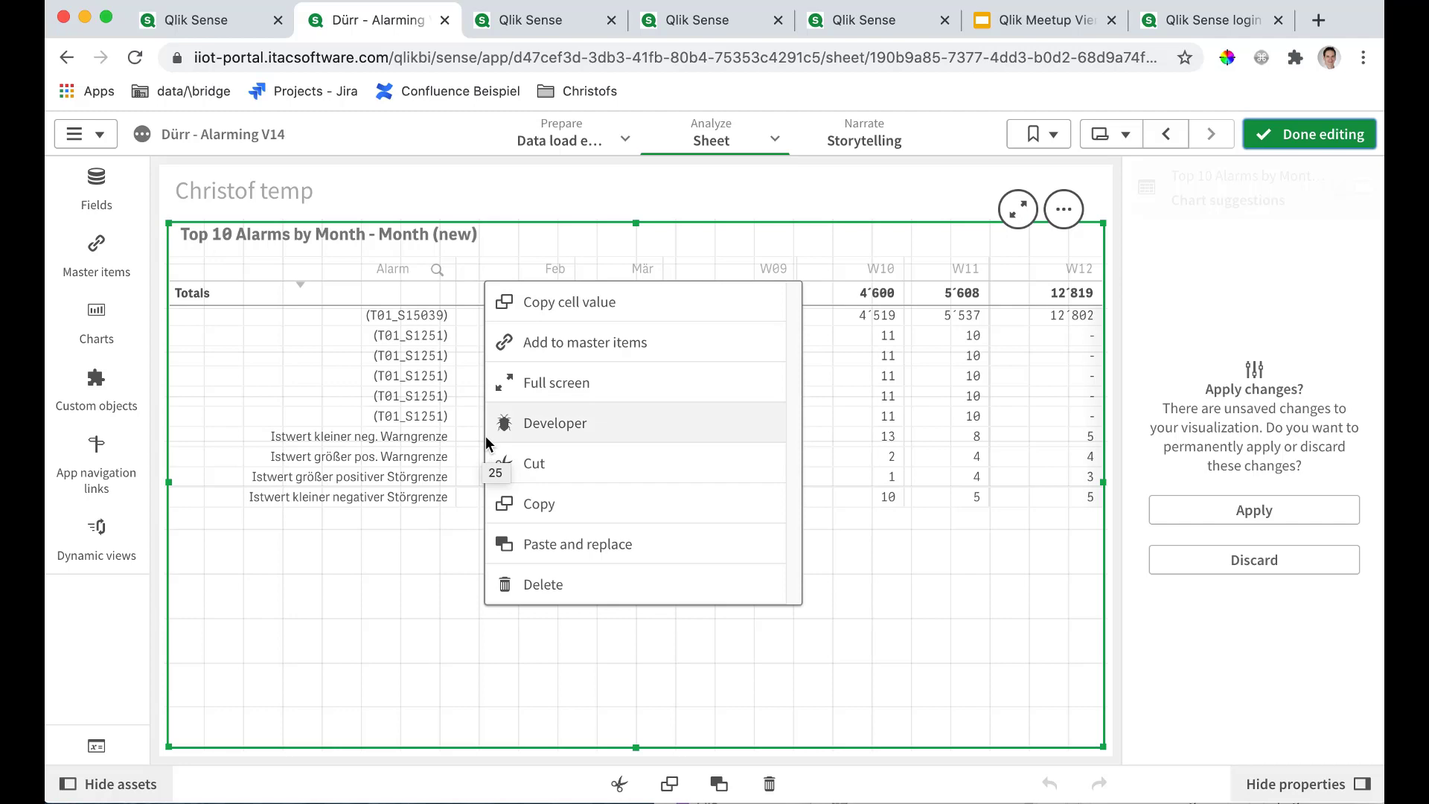
pyautogui.click(596, 435)
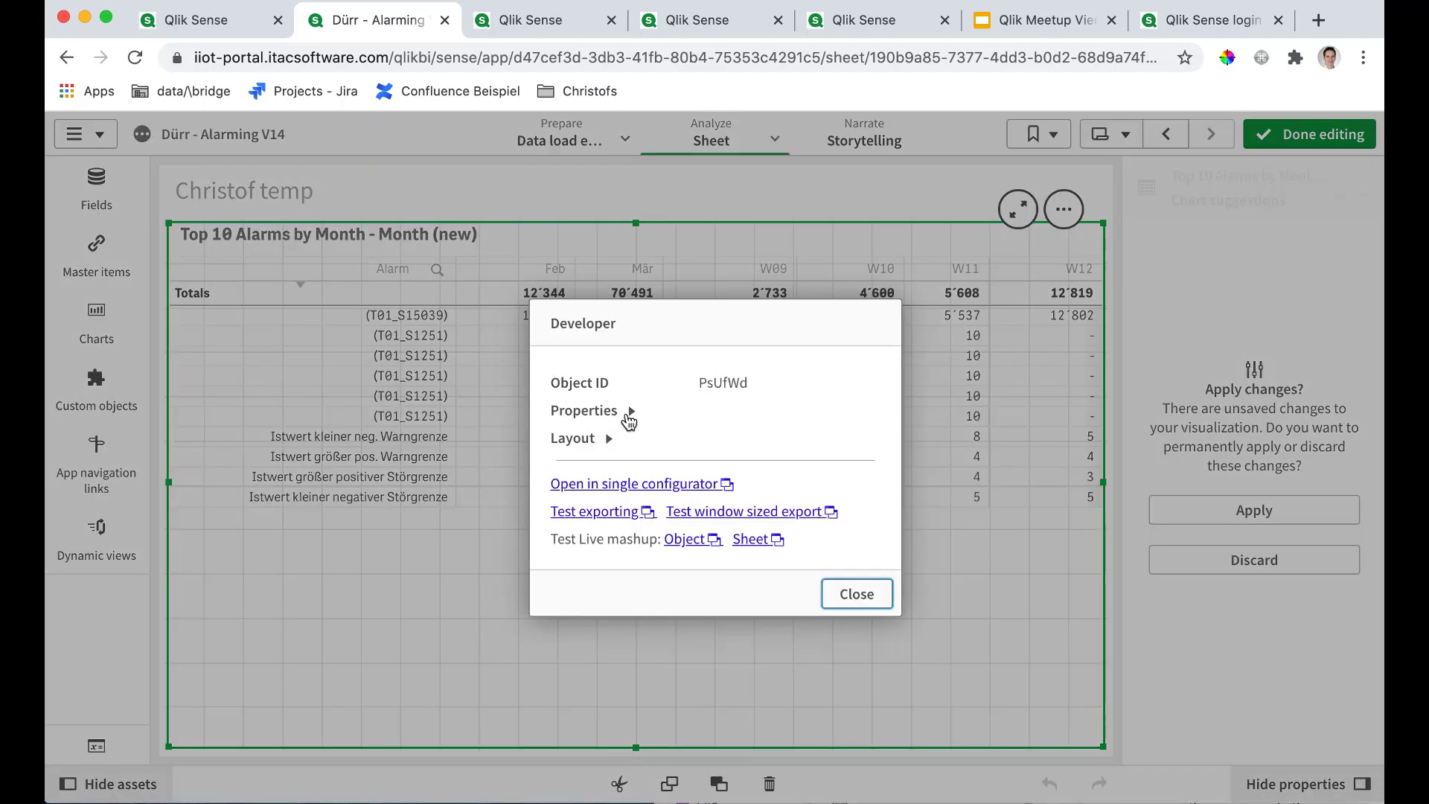
pyautogui.click(629, 411)
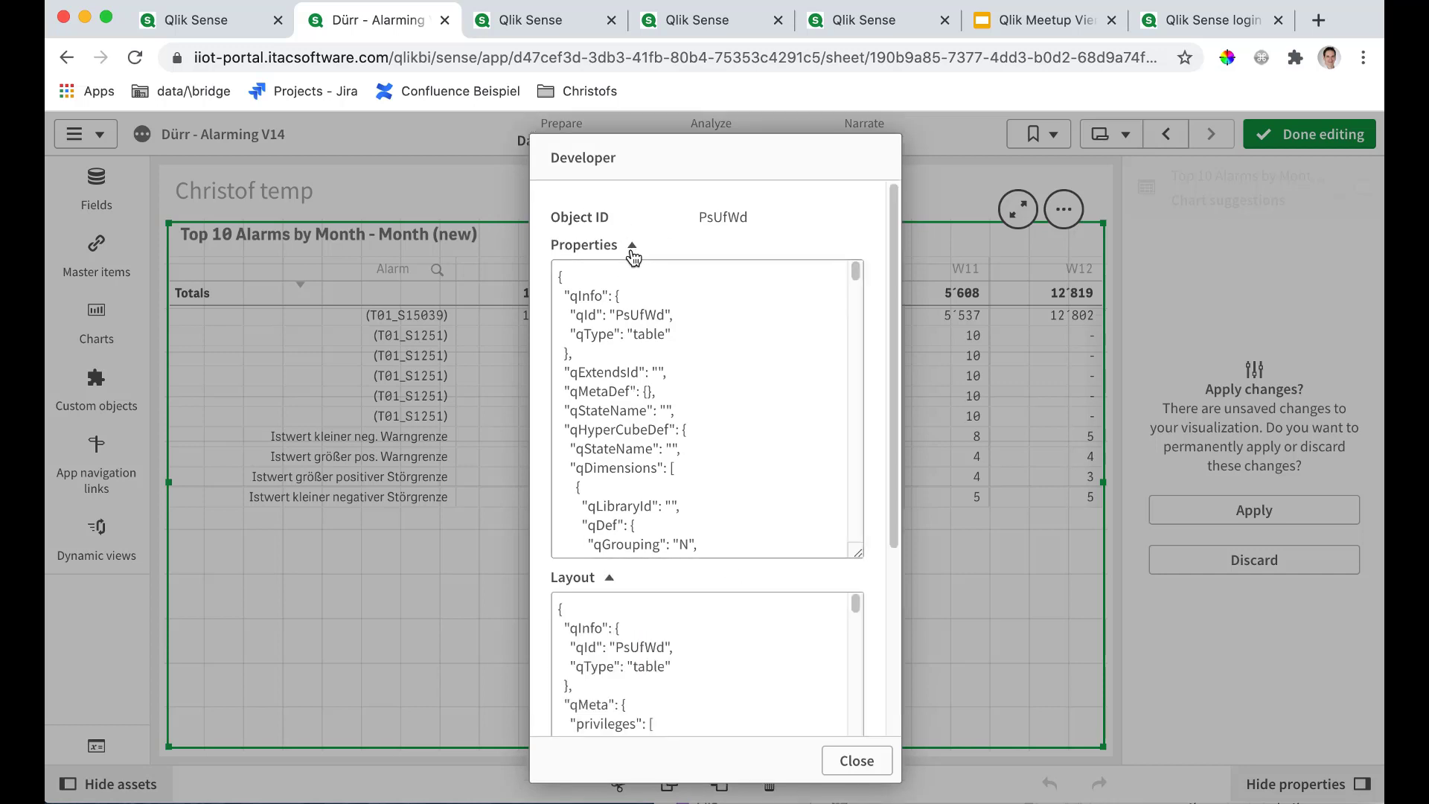
pyautogui.click(632, 253)
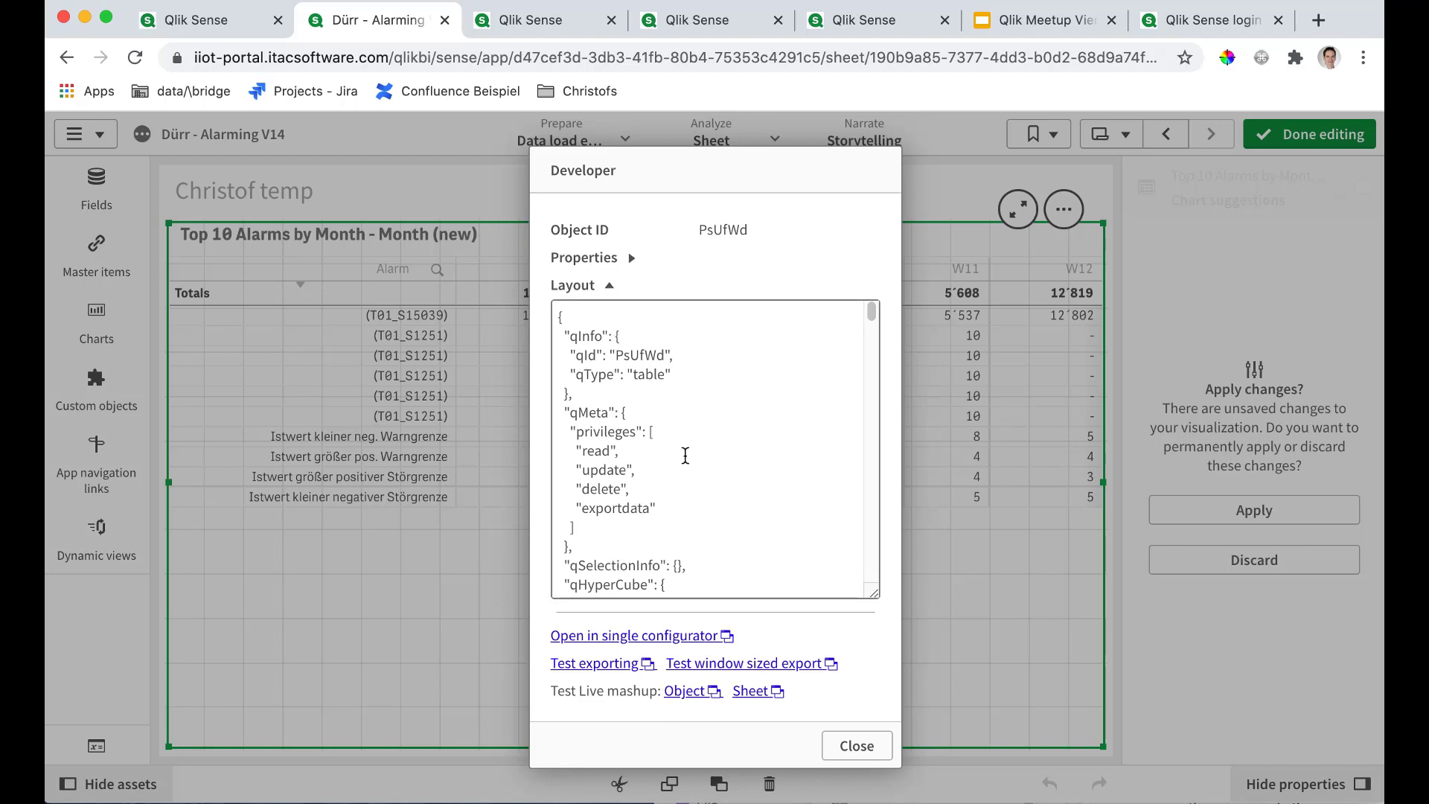
pyautogui.click(866, 752)
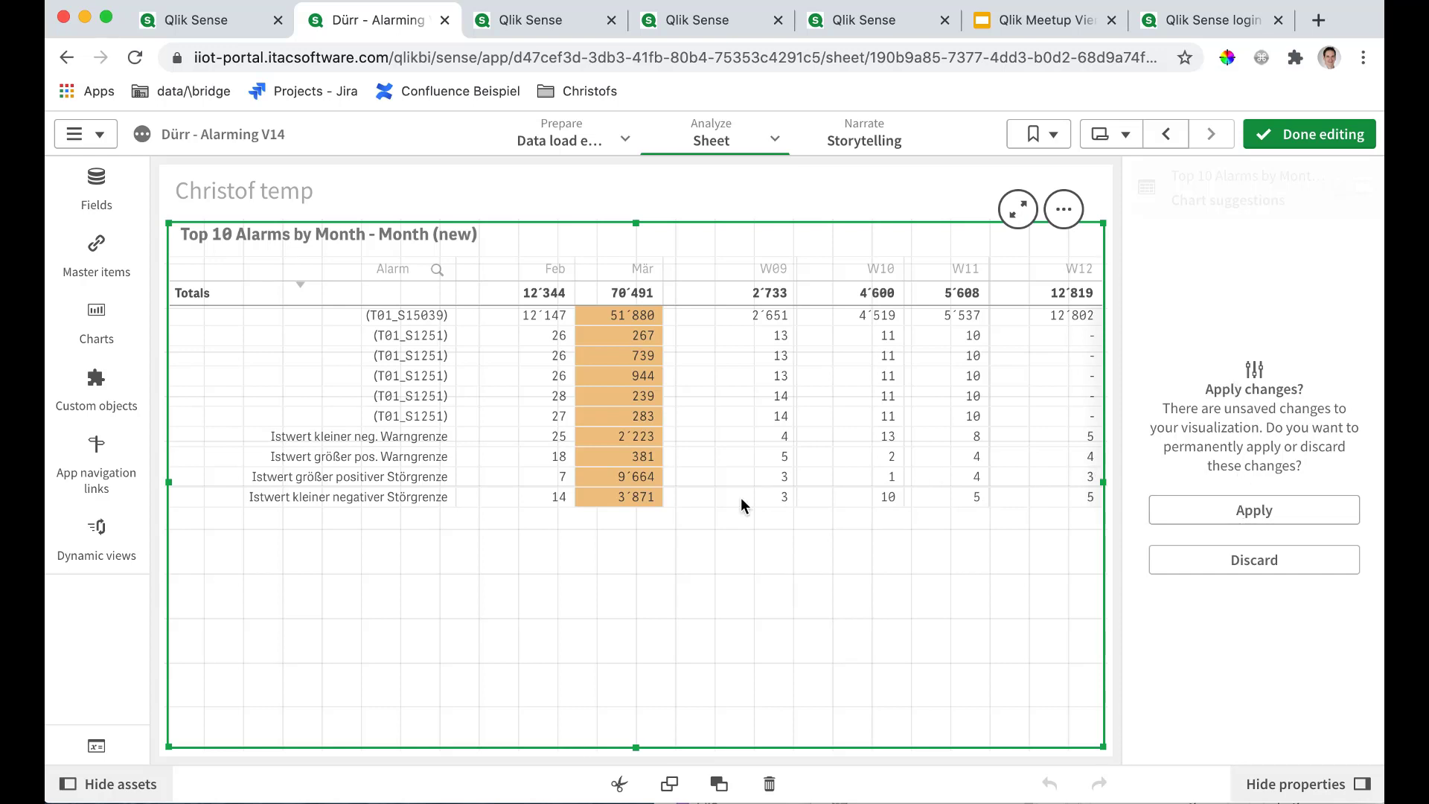
pyautogui.click(1243, 517)
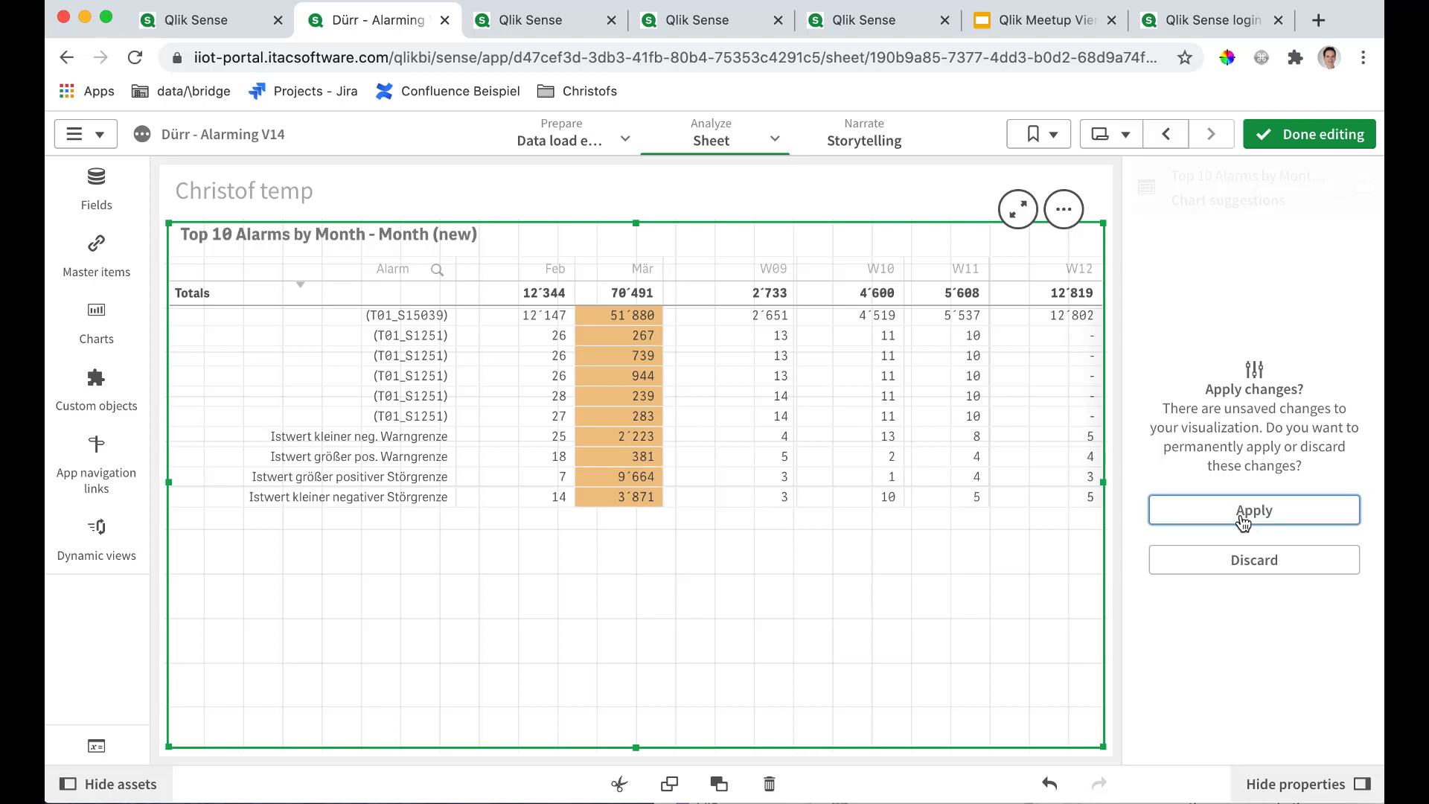
pyautogui.click(1243, 520)
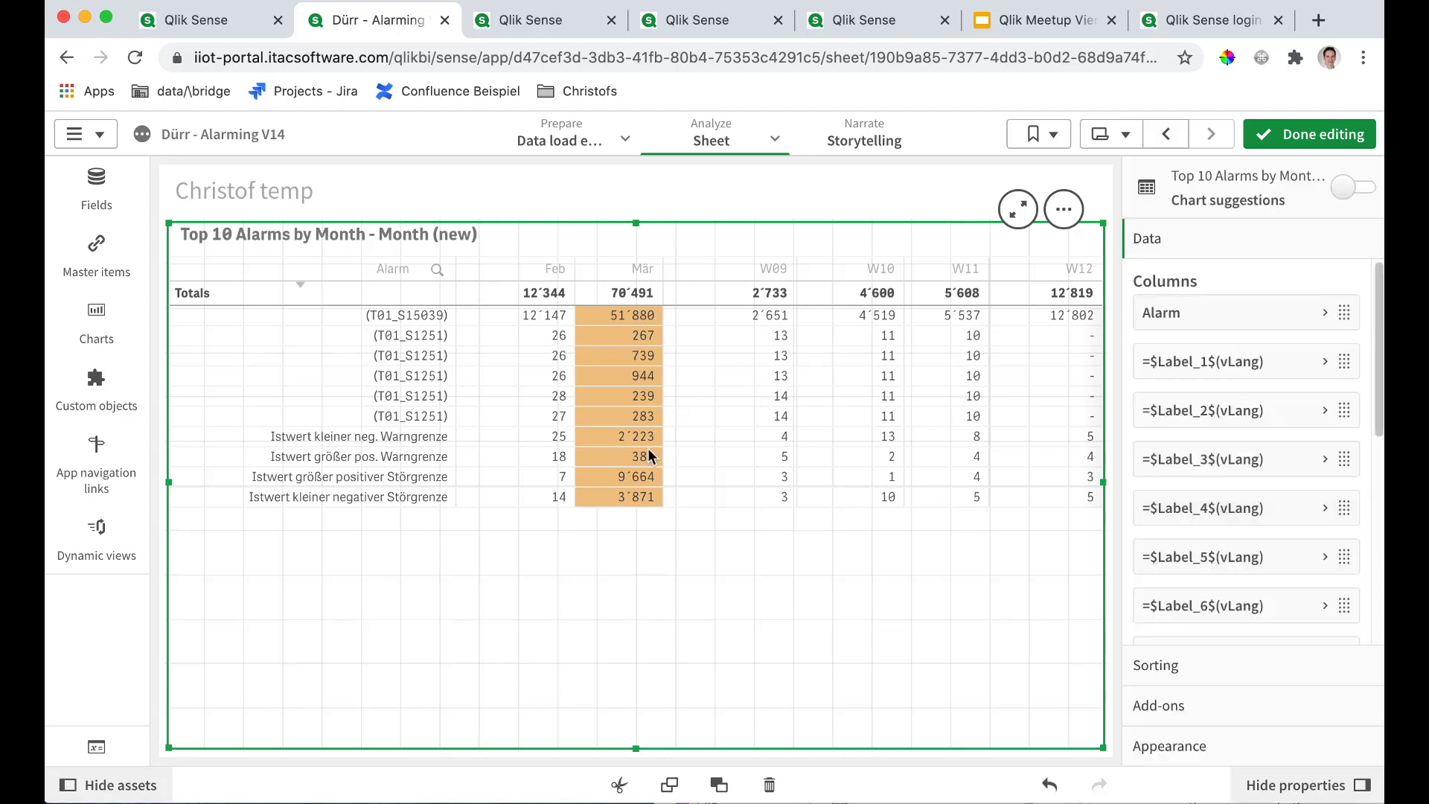
# Open the table's developer properties JSON and locate its columnWidths entries.
pyautogui.rightClick(519, 416)
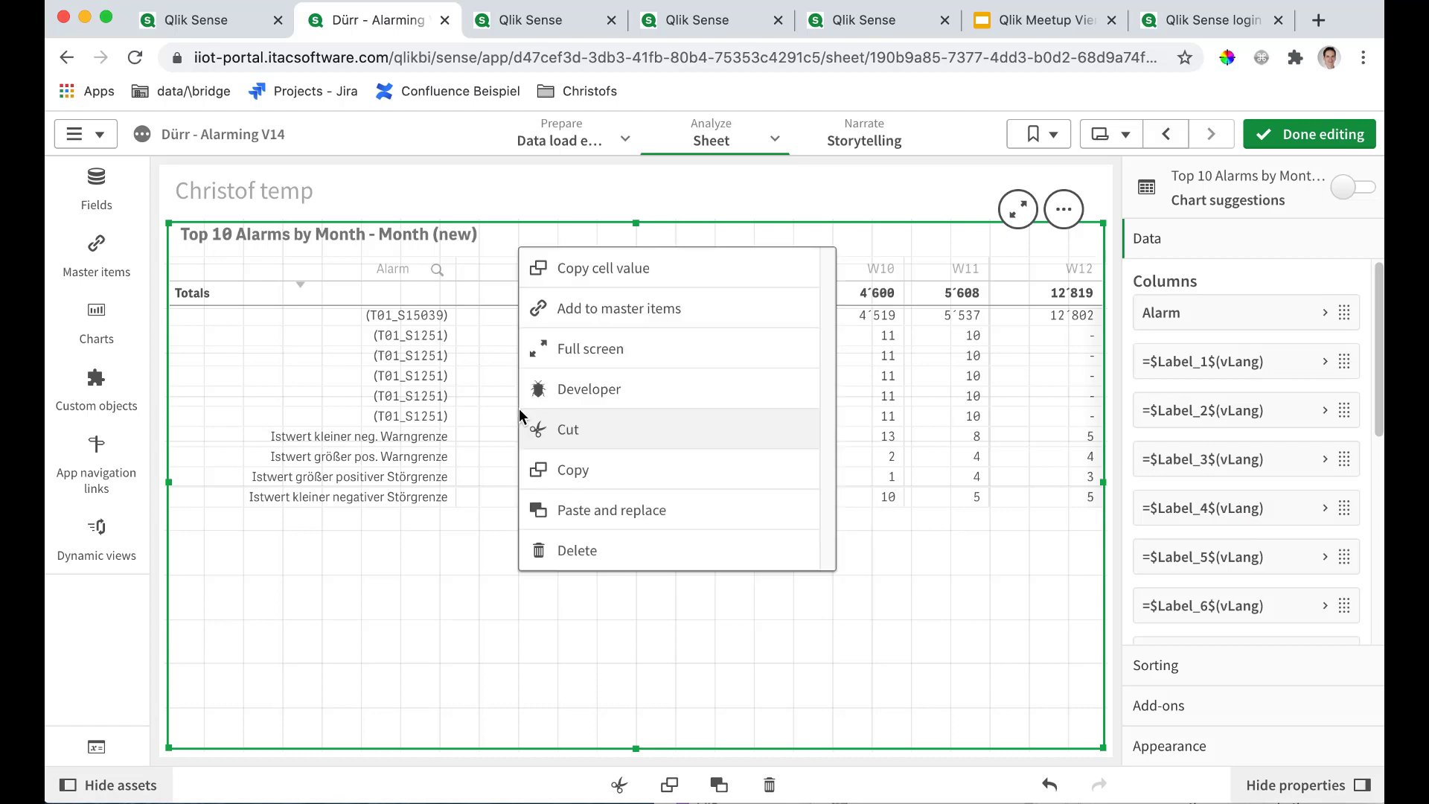
pyautogui.click(588, 394)
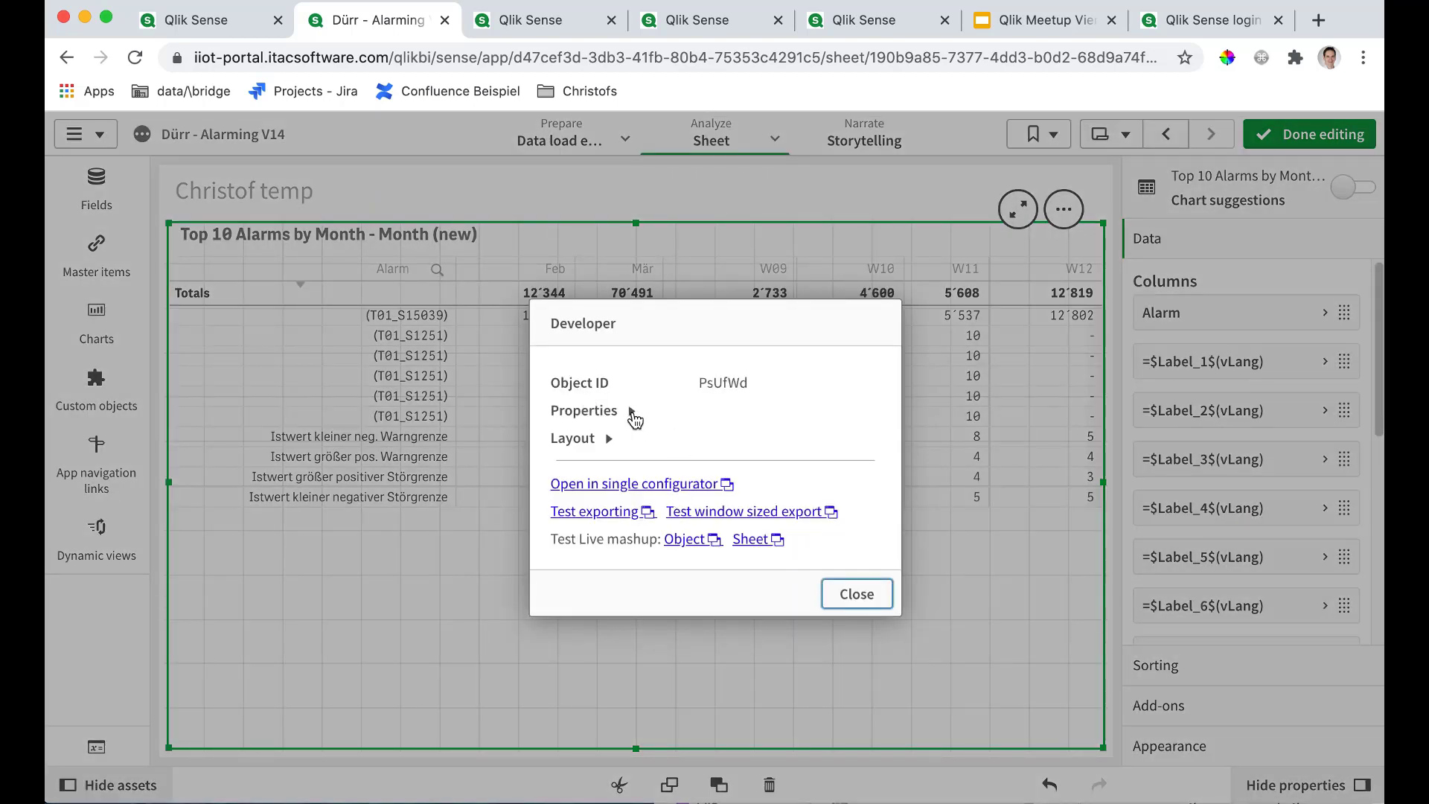
pyautogui.click(688, 414)
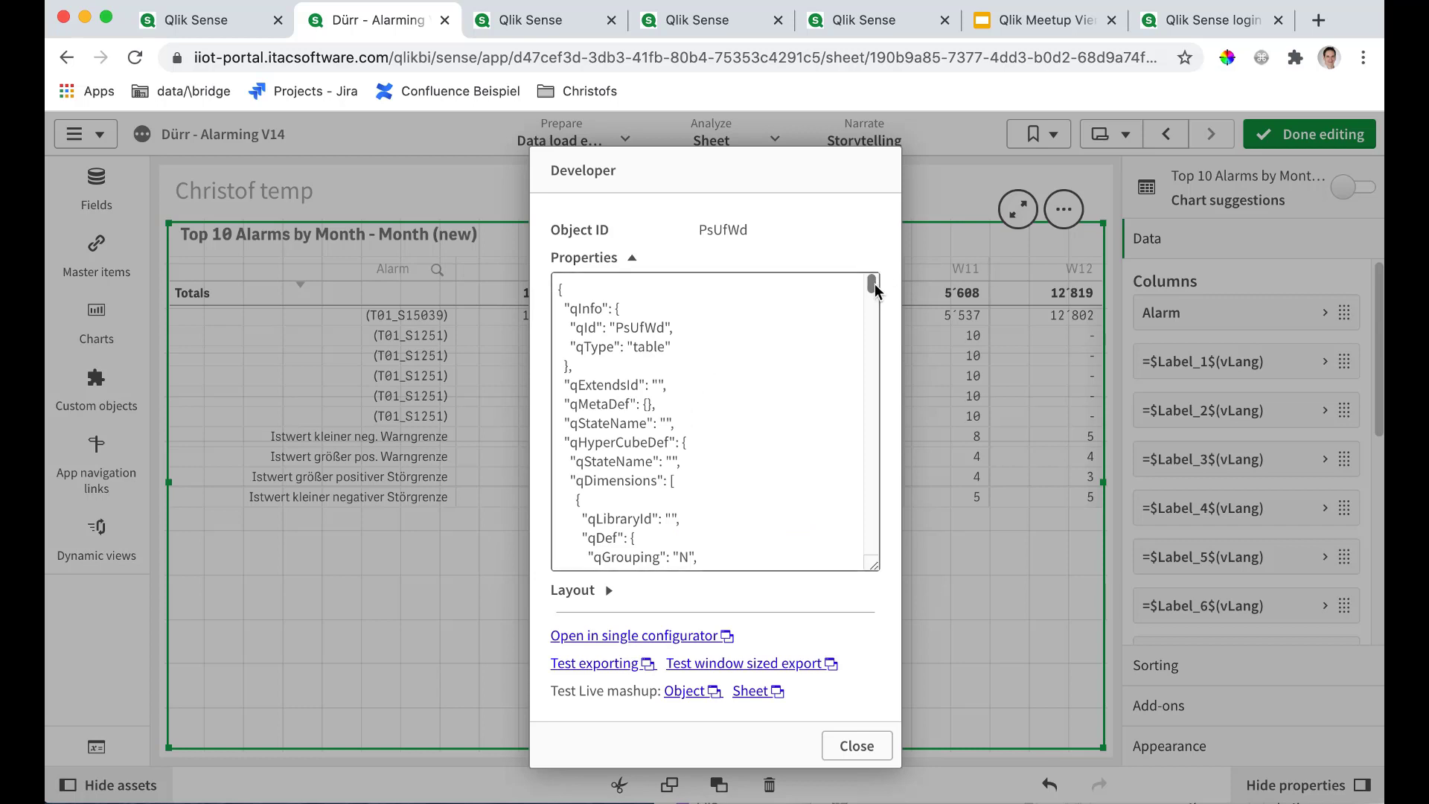
pyautogui.moveTo(873, 289); pyautogui.dragTo(871, 520)
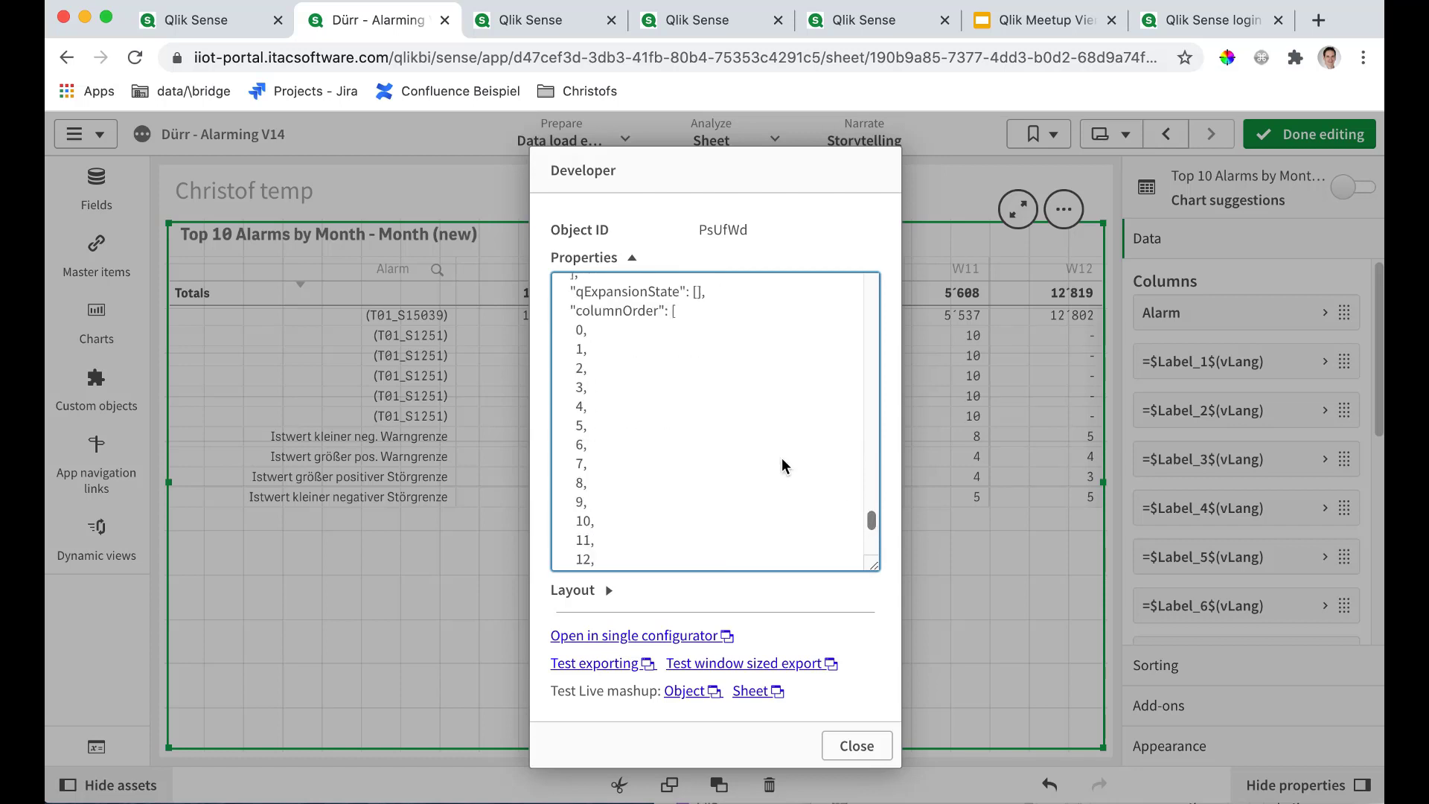
pyautogui.scroll(-5, 774, 458)
pyautogui.scroll(1, 618, 327)
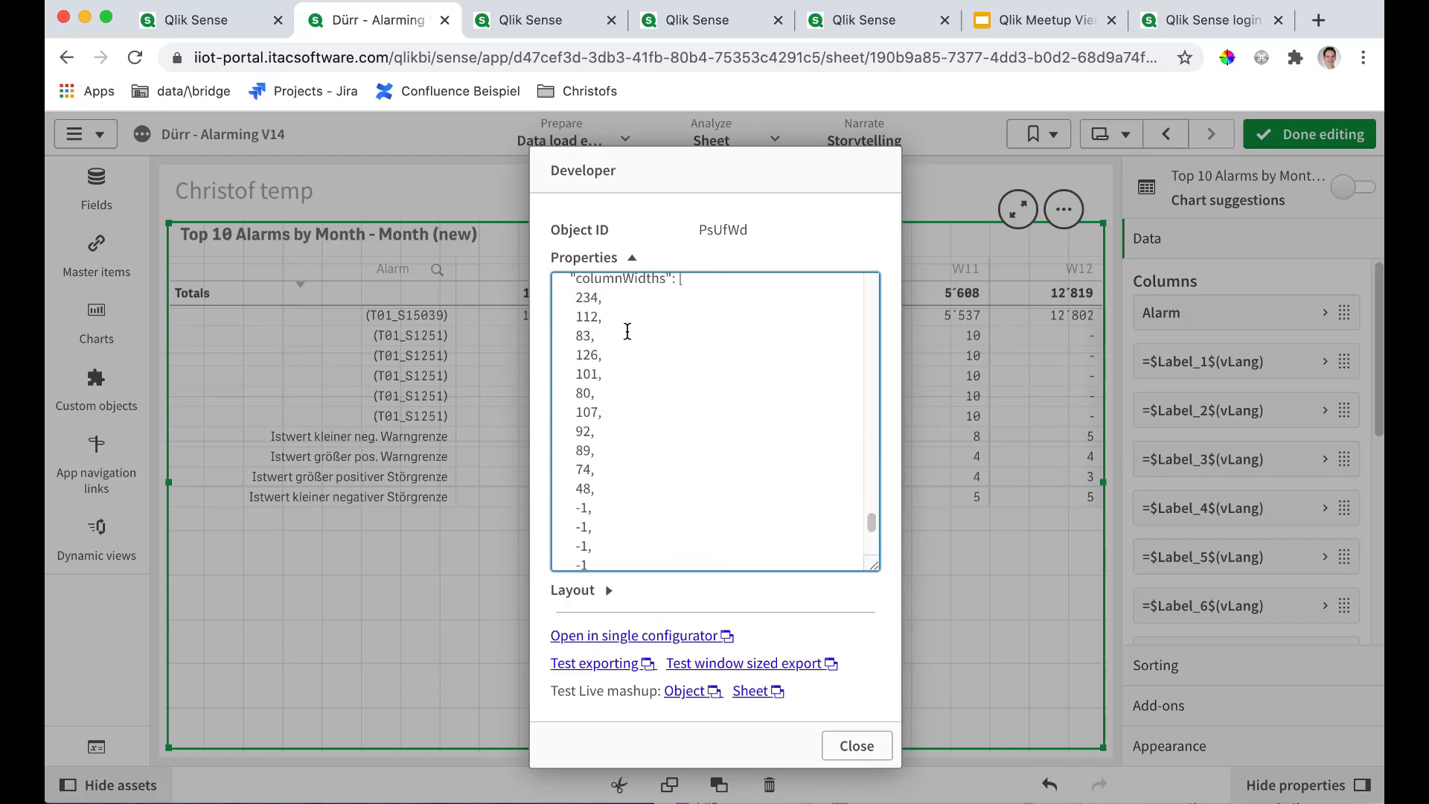
# Set the Feb, Mär, W09, W10 and W11 column widths to 80 and close Developer.
pyautogui.hotkey('alt', 'Left')
pyautogui.hotkey('alt', 'shift', 'Right')
pyautogui.write('8')
pyautogui.doubleClick(585, 336)
pyautogui.write('80')
pyautogui.doubleClick(585, 355)
pyautogui.write('80')
pyautogui.doubleClick(588, 375)
pyautogui.write('8')
pyautogui.click(891, 798)
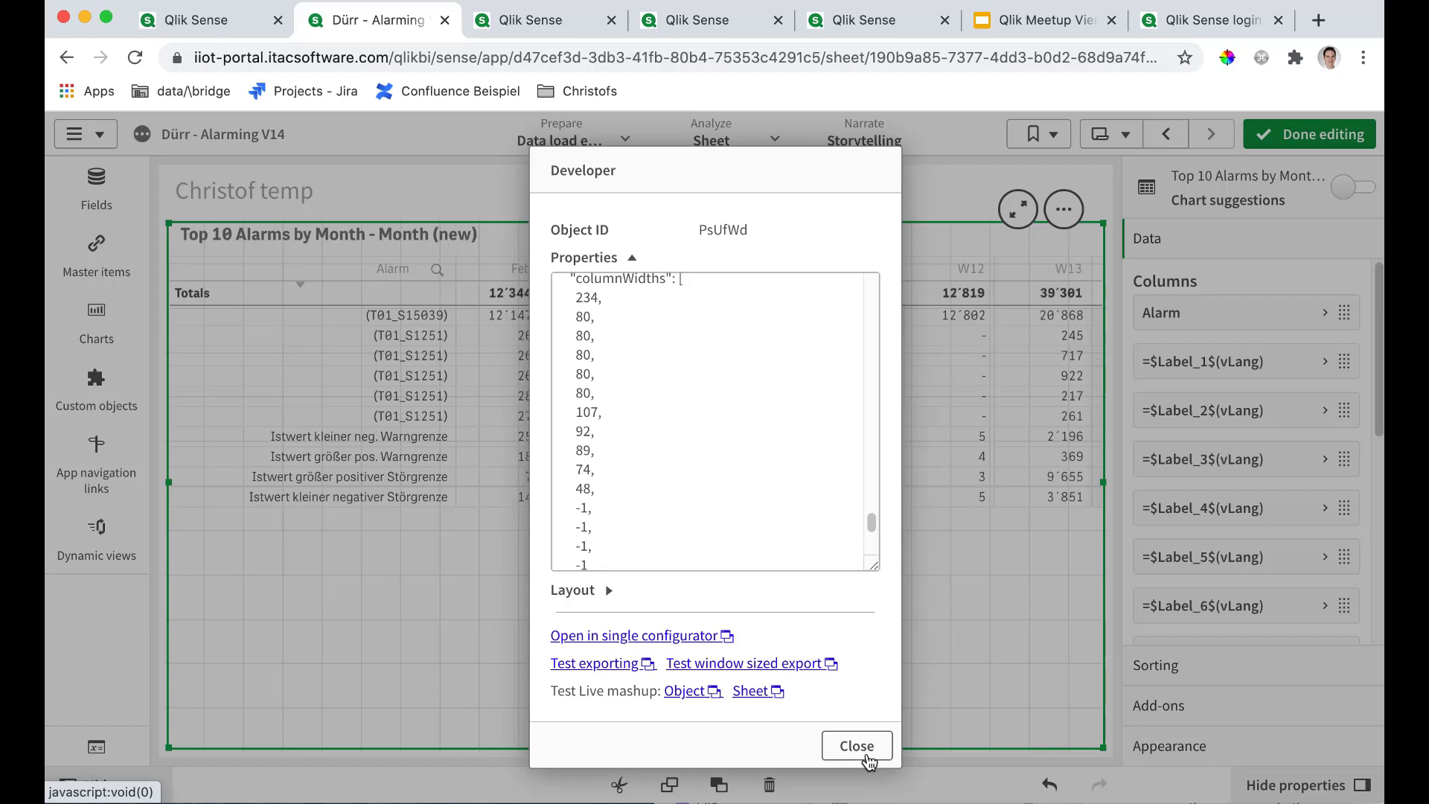
pyautogui.click(860, 749)
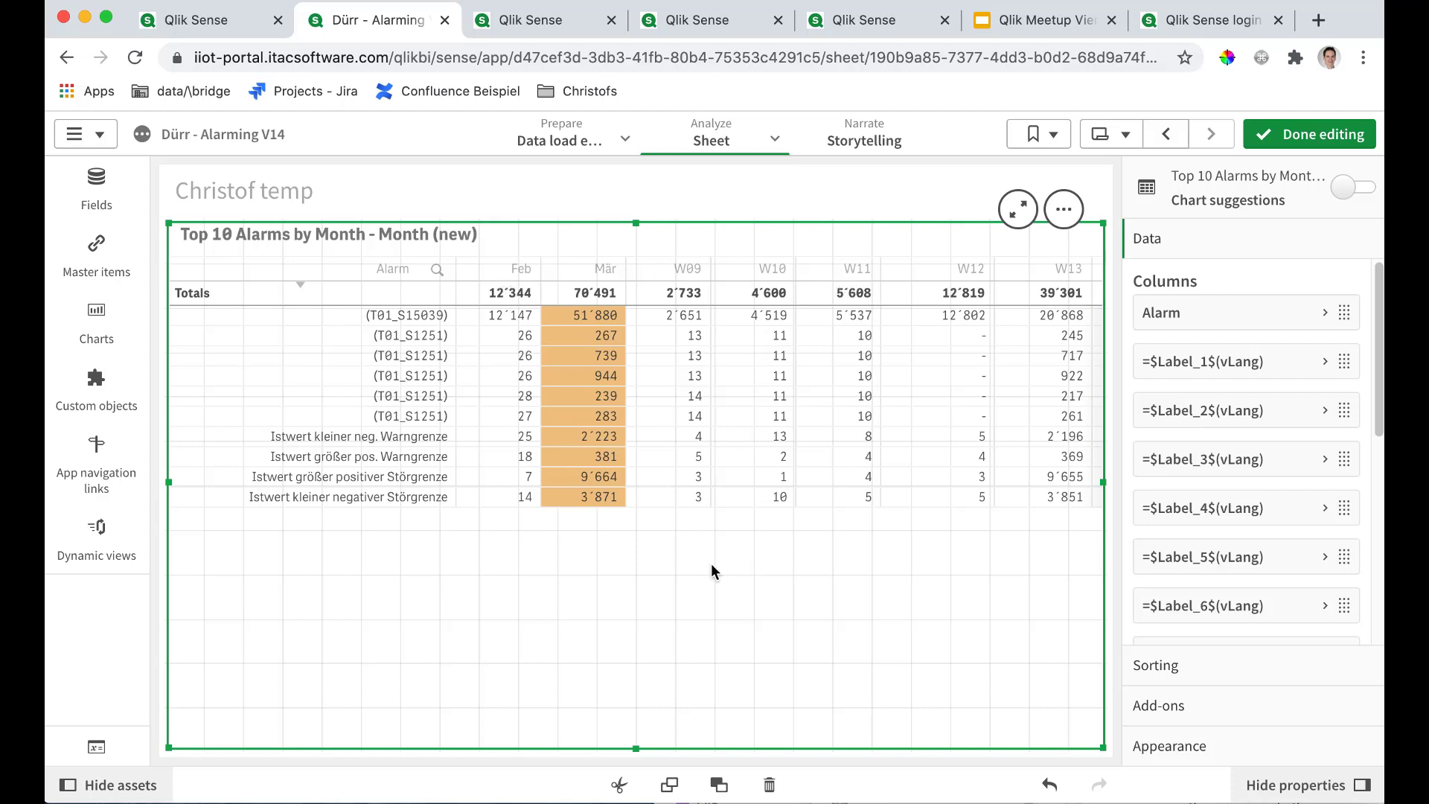
# Open the table's developer details and select all of its properties JSON.
pyautogui.rightClick(691, 426)
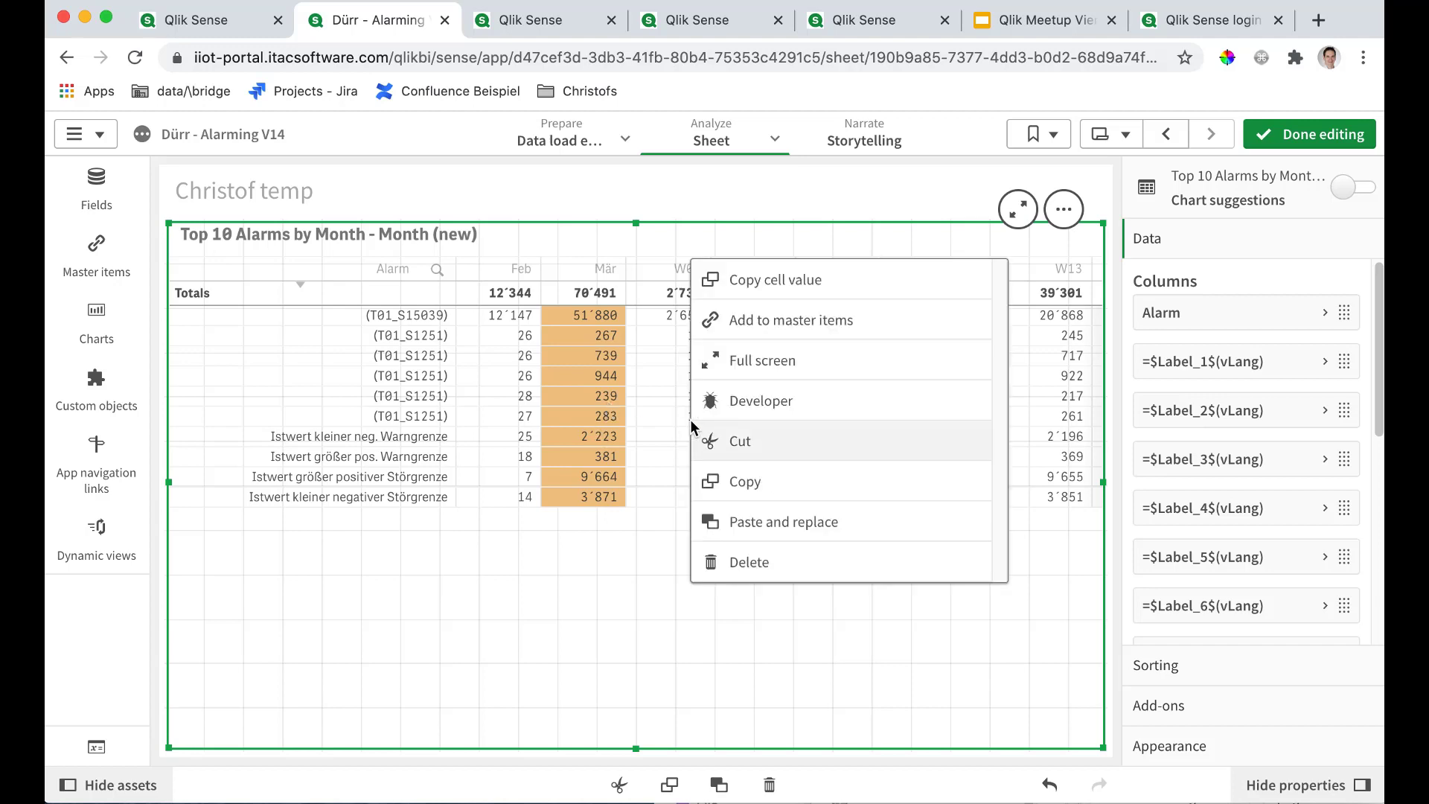
pyautogui.click(753, 402)
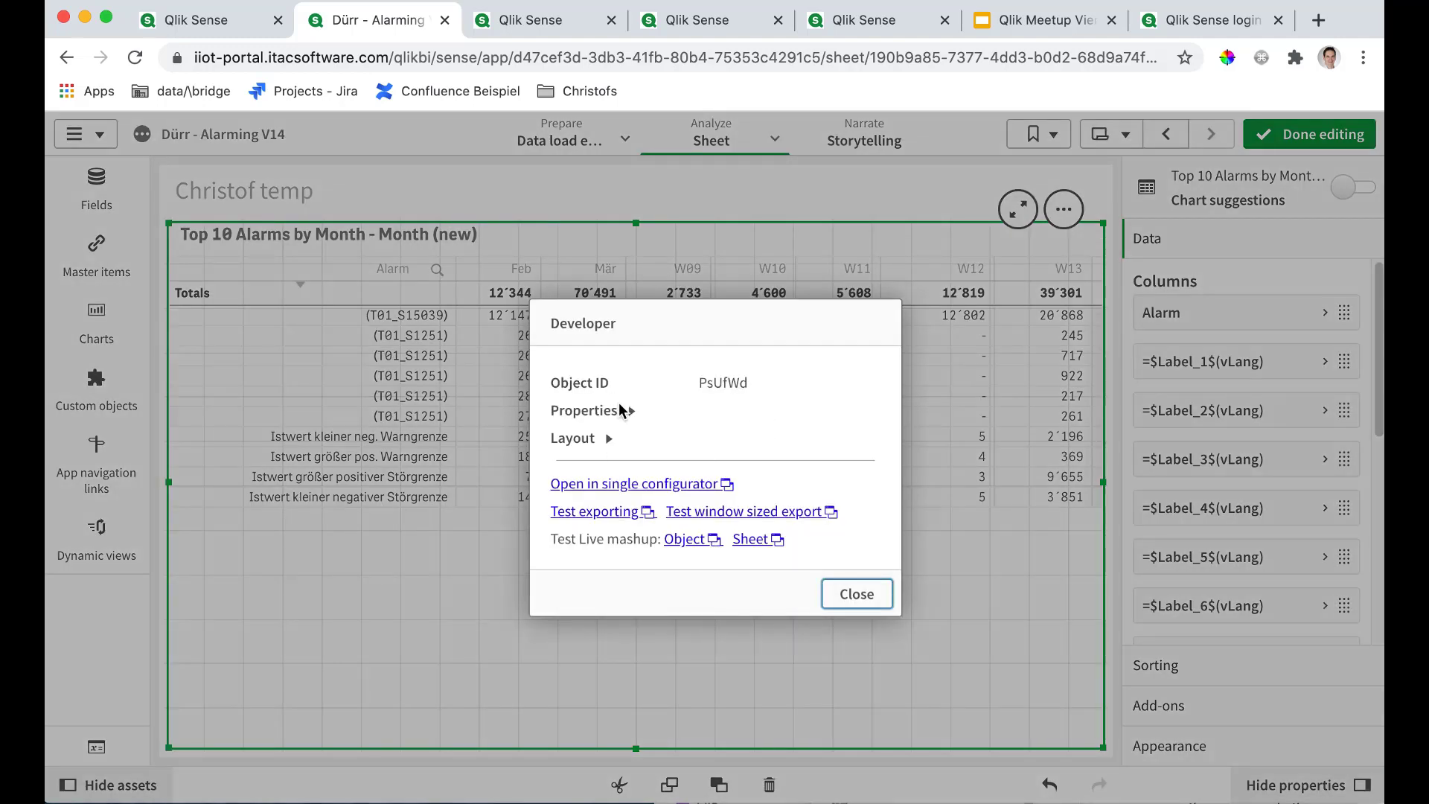
pyautogui.click(632, 419)
pyautogui.click(633, 415)
pyautogui.click(672, 421)
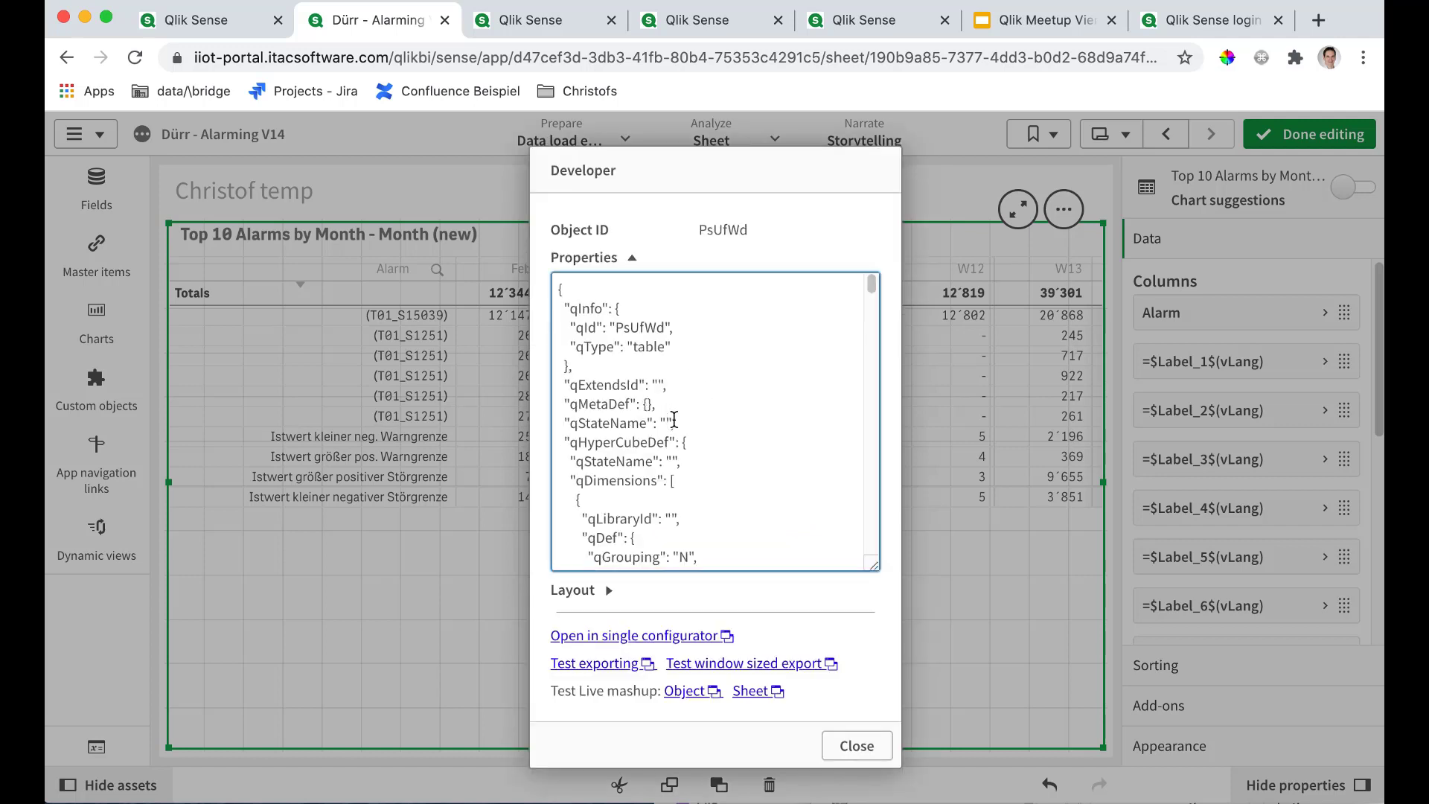
pyautogui.press('super+a')
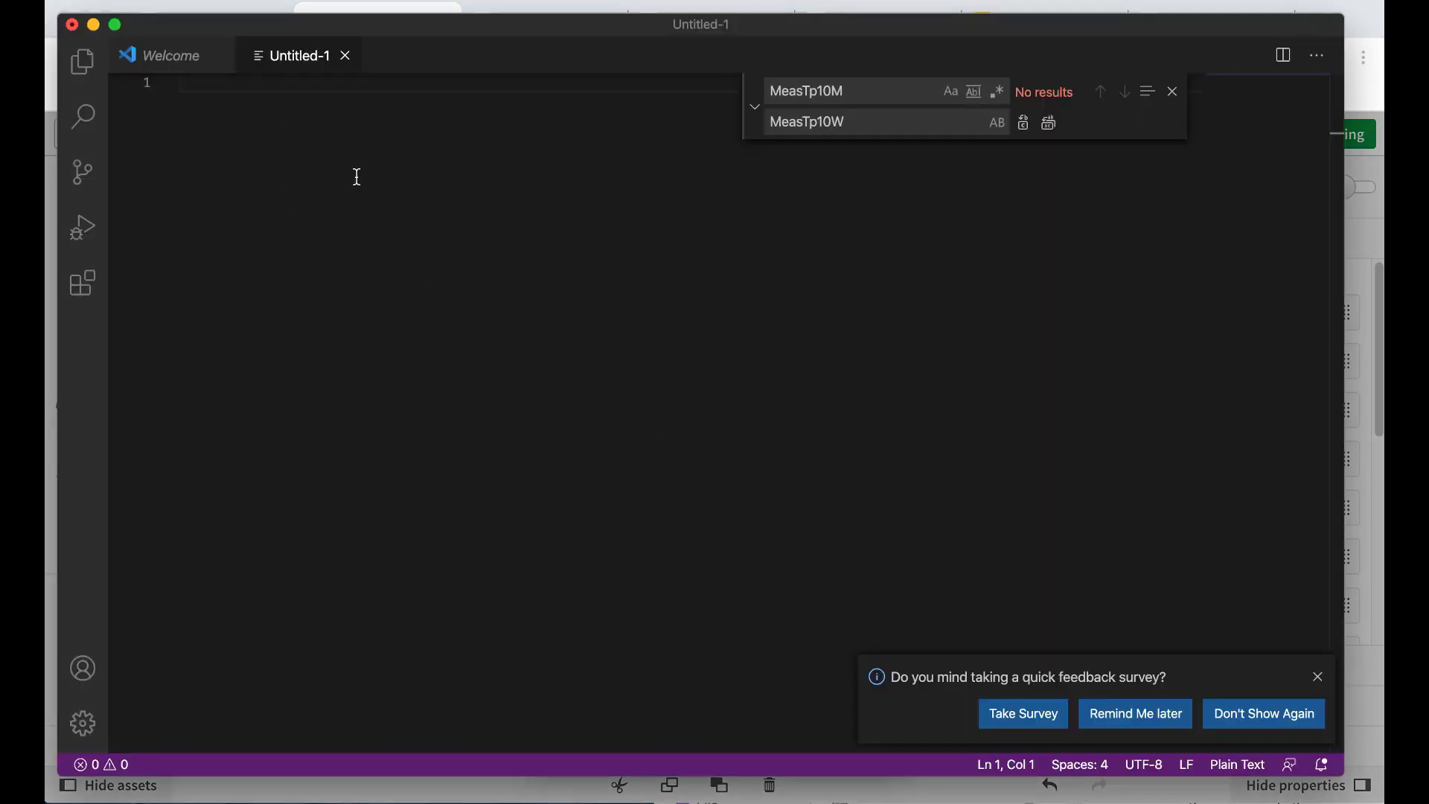
# Paste the properties JSON into Untitled-1 and search it for MeasTp10W.
pyautogui.press('super+v')
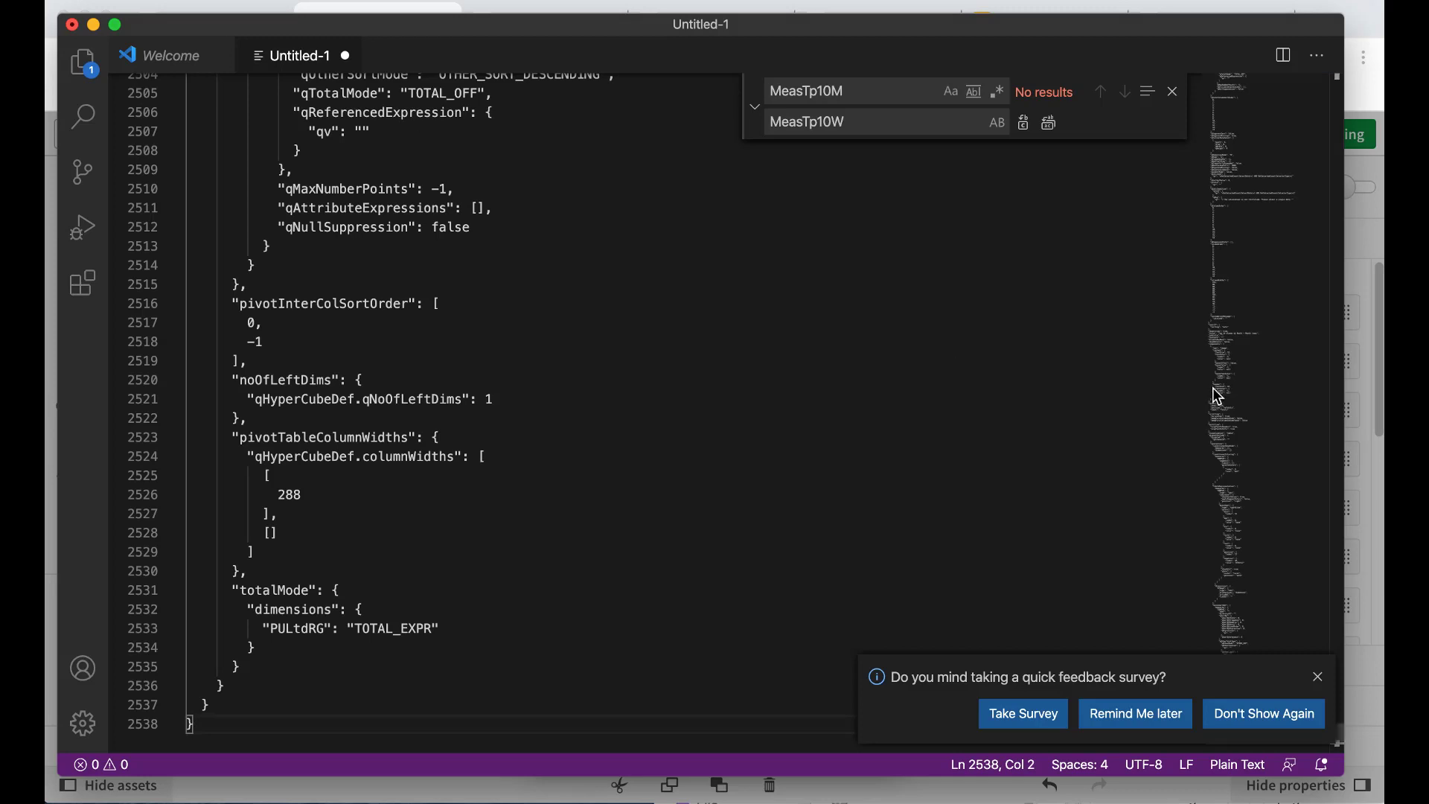
pyautogui.click(868, 99)
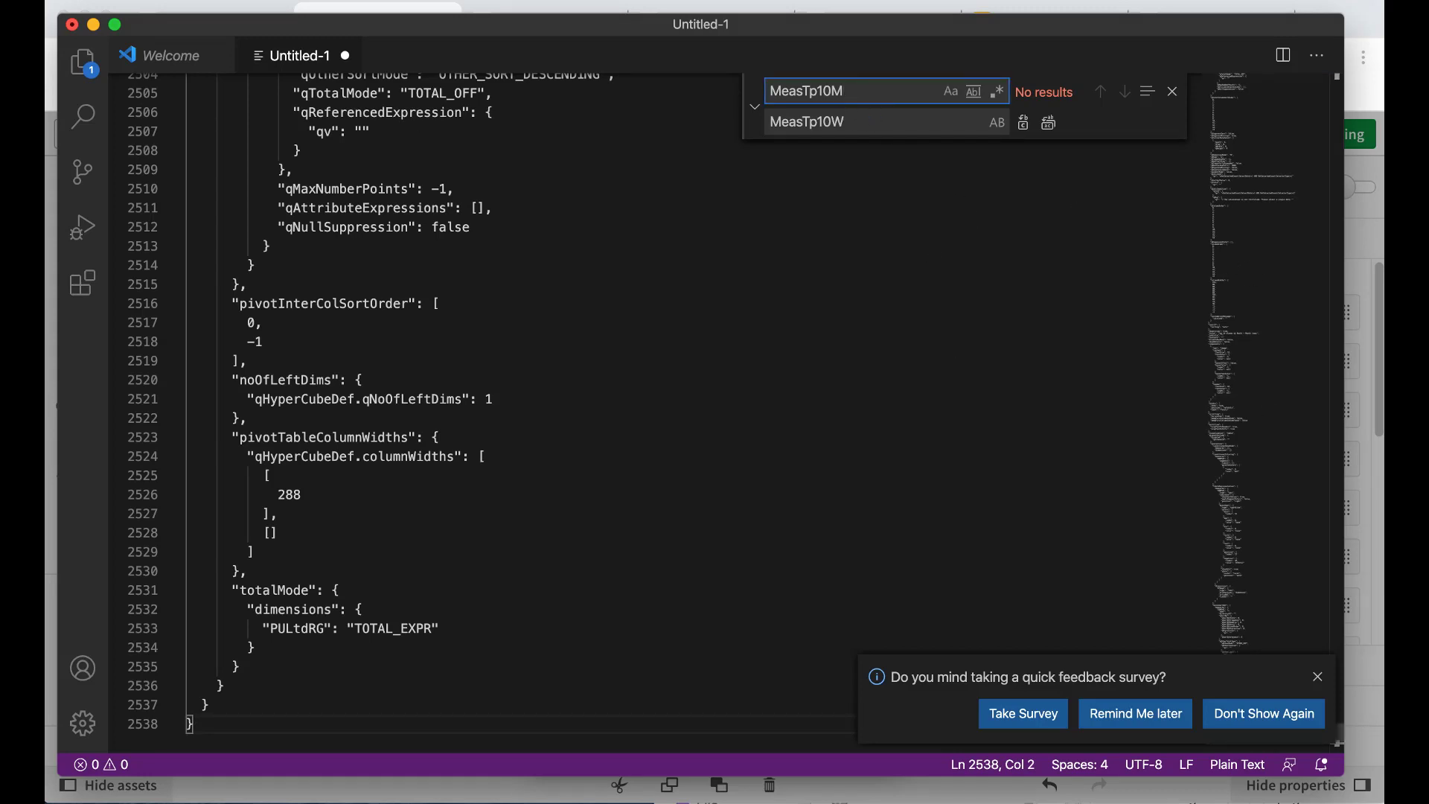
pyautogui.press('BackSpace')
pyautogui.write('W')
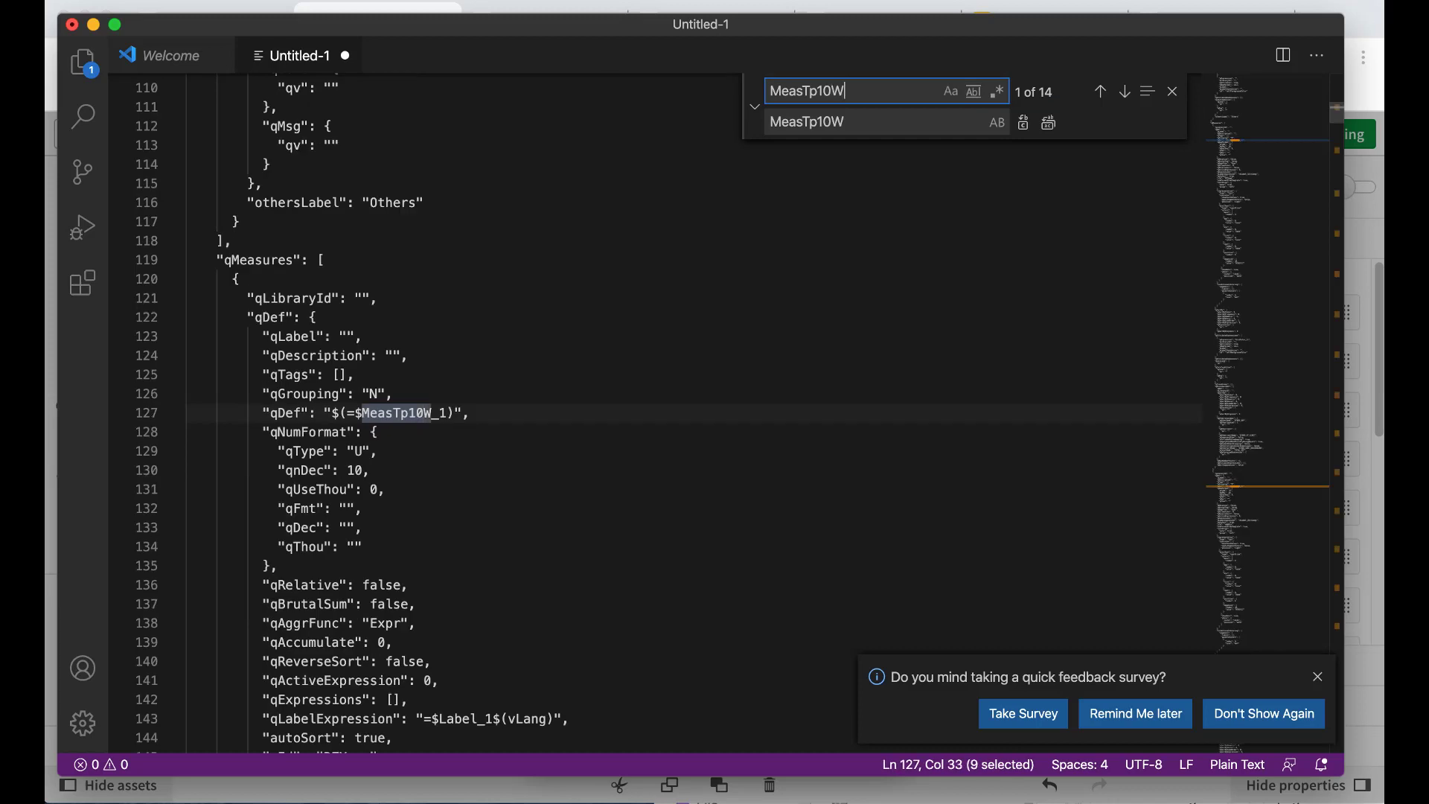
pyautogui.click(872, 119)
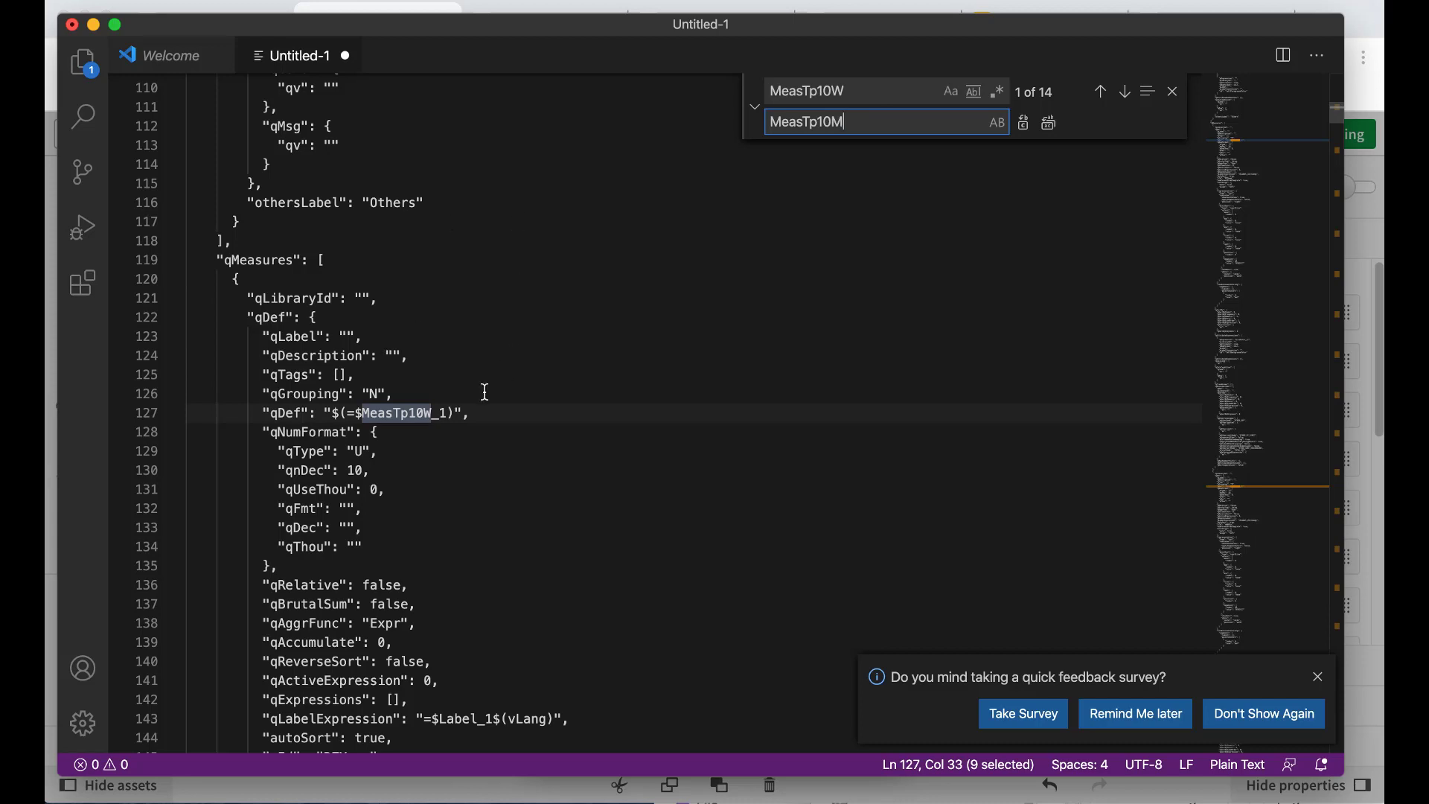
pyautogui.press('super+m')
pyautogui.press('super+Tab')
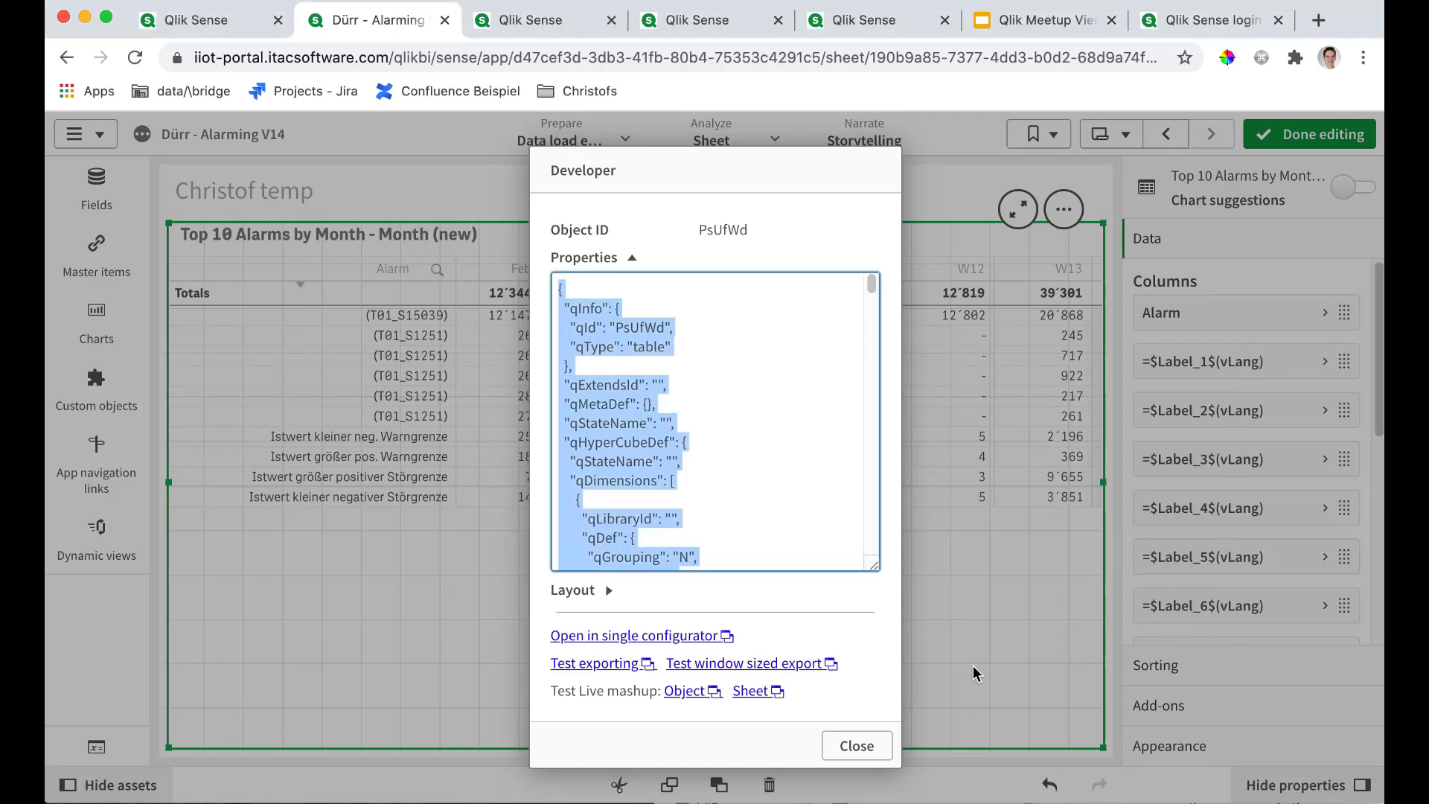
pyautogui.press('super+Tab')
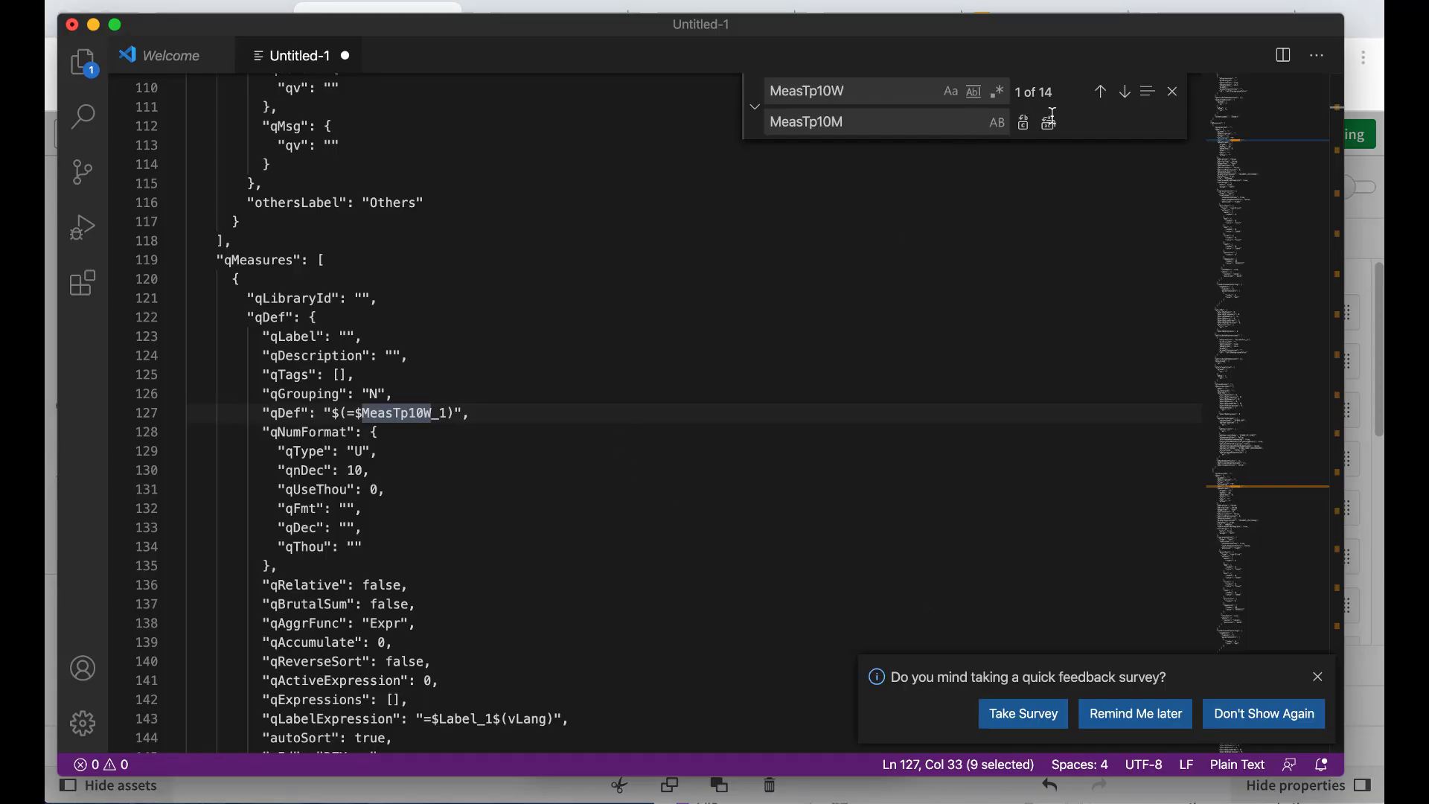
# Use Replace All so every MeasTp10M in the JSON becomes MeasTp10W.
pyautogui.click(1051, 128)
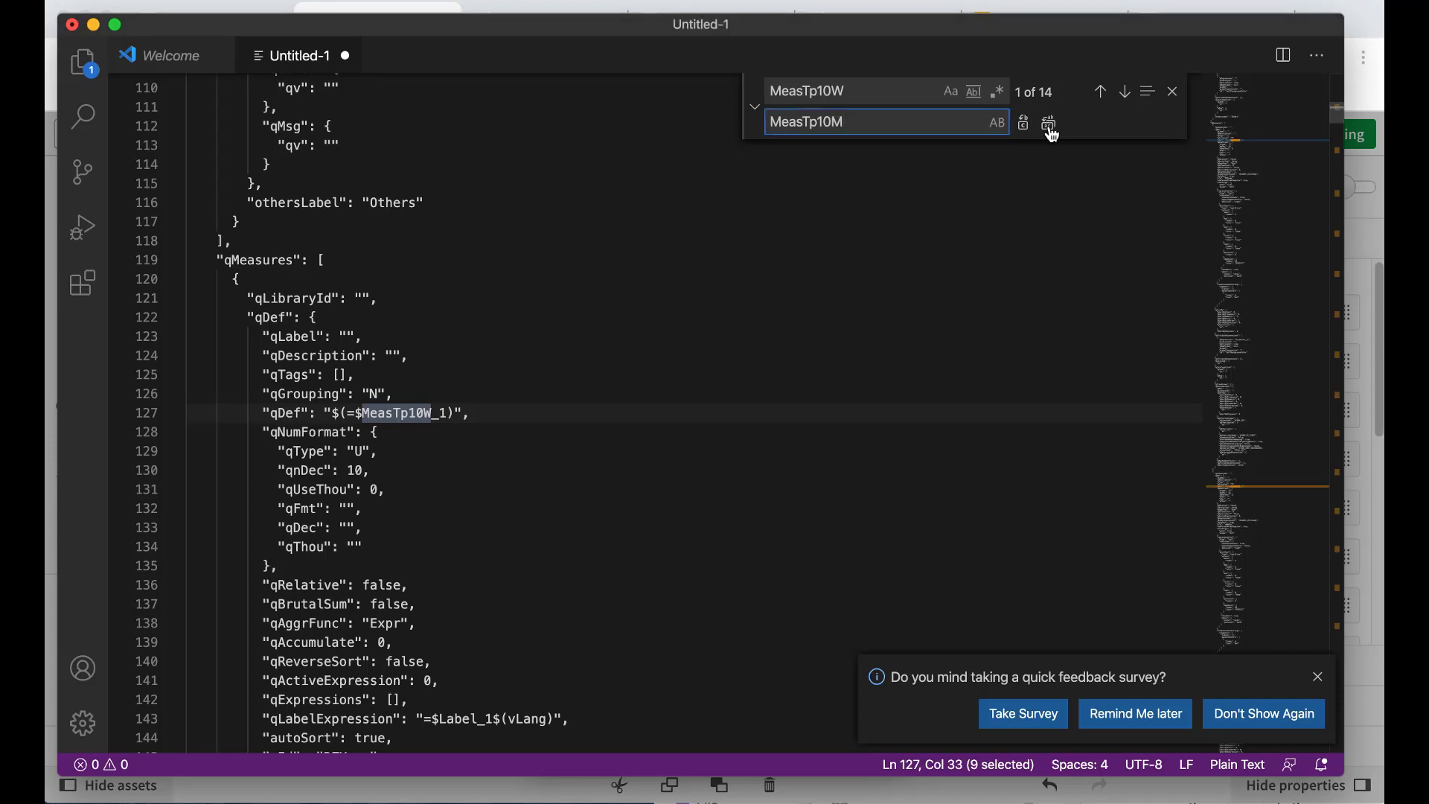
pyautogui.click(1051, 126)
pyautogui.click(878, 90)
pyautogui.press('BackSpace')
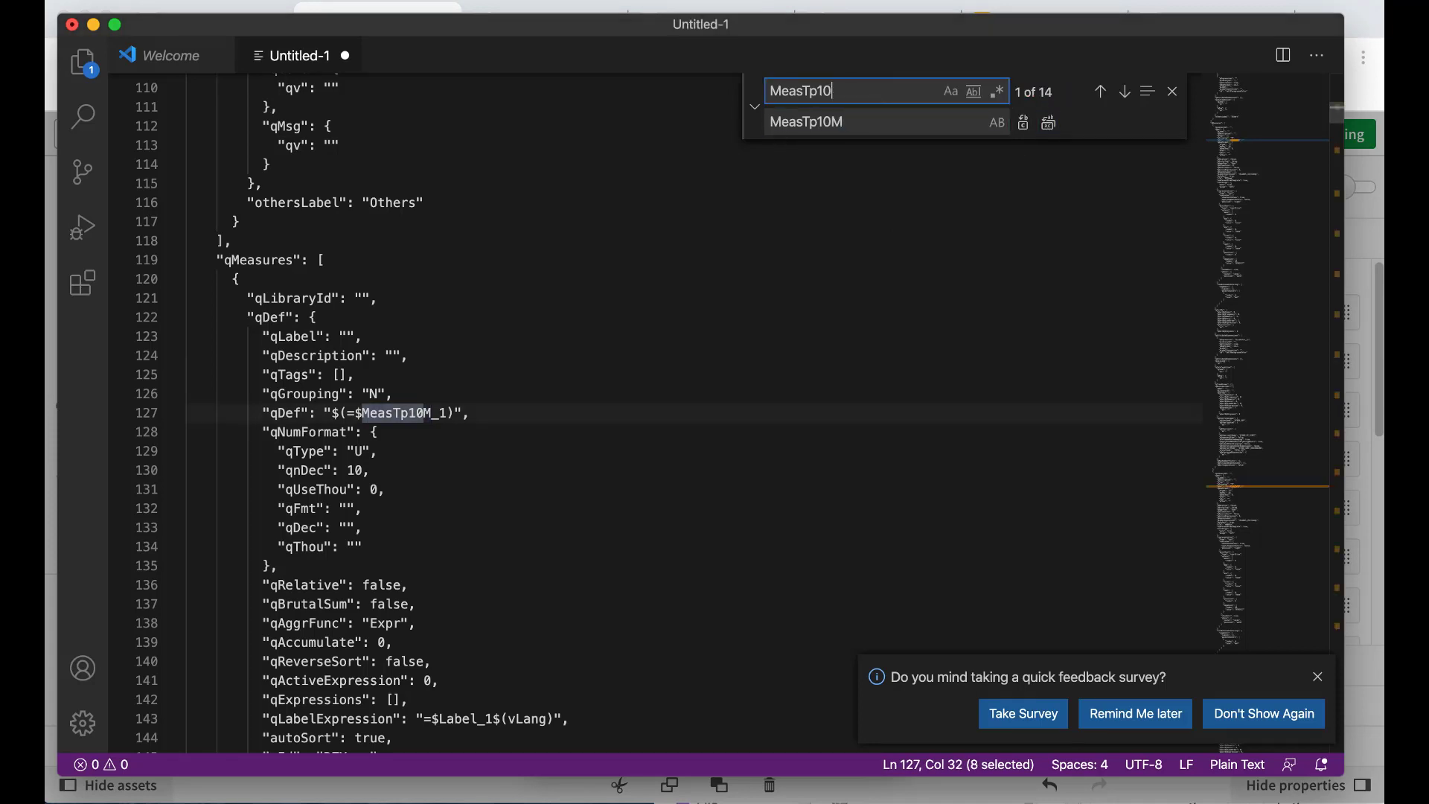
pyautogui.write('M')
pyautogui.click(860, 121)
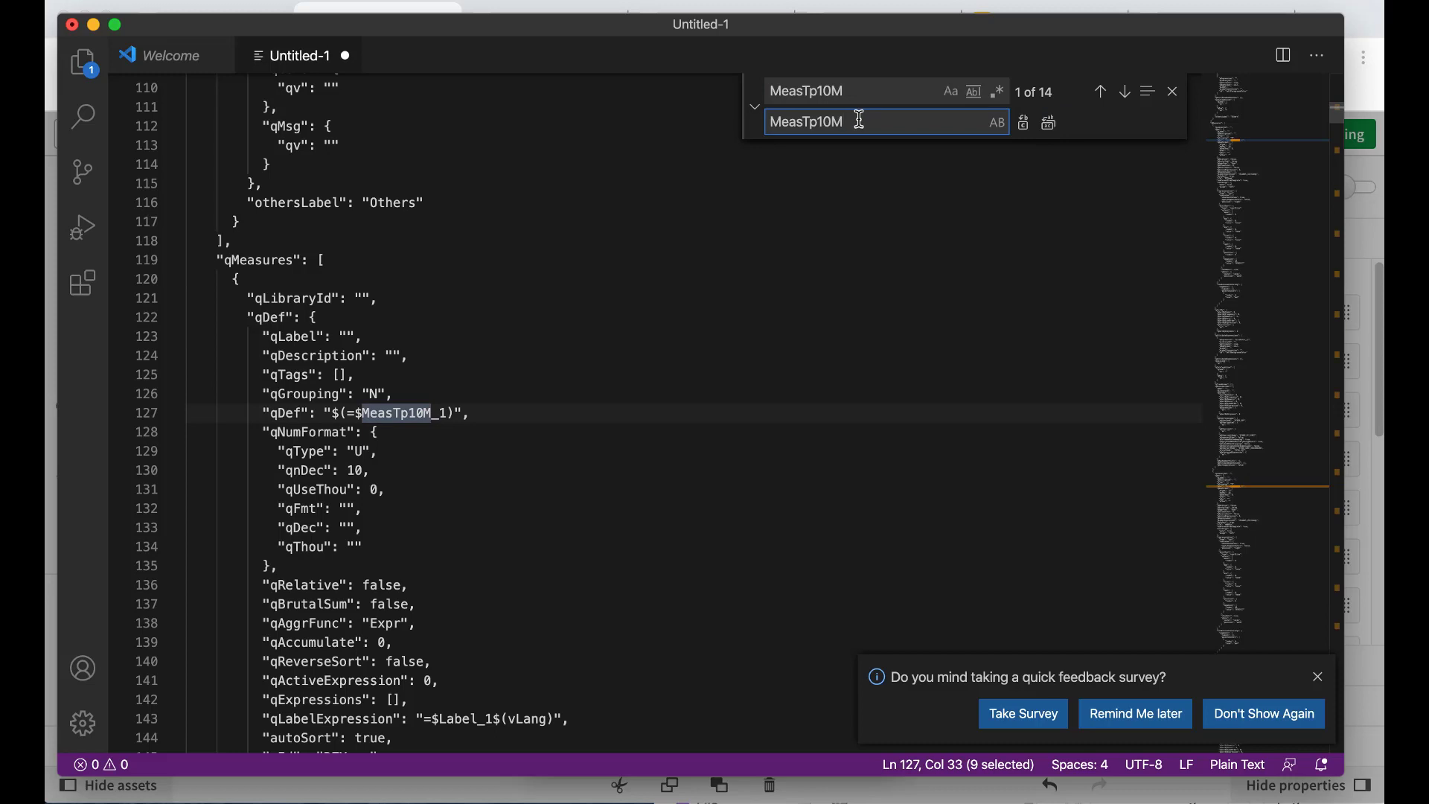
pyautogui.press('BackSpace')
pyautogui.write('W')
pyautogui.click(1050, 125)
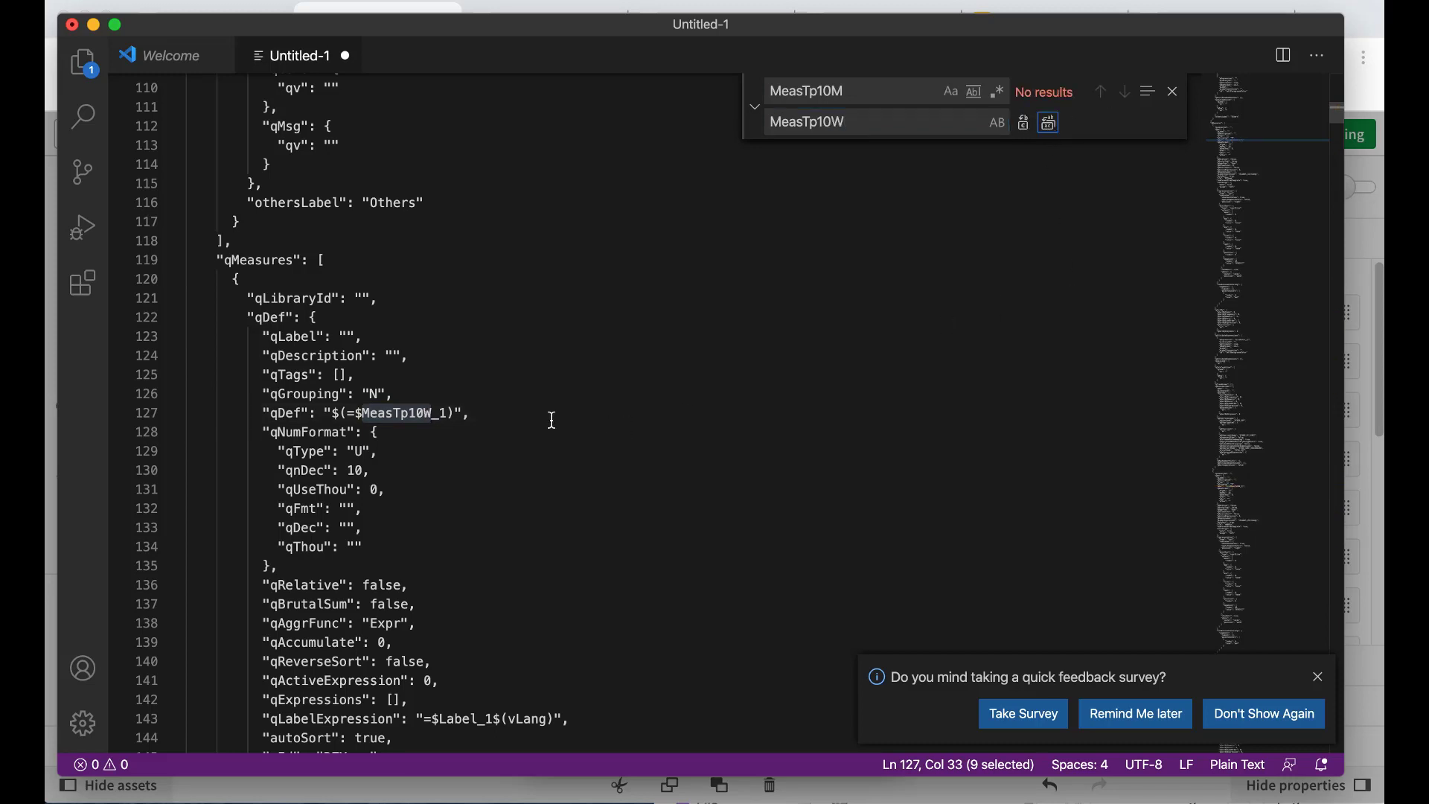
# Select the whole edited JSON, then select all existing properties in Qlik's developer dialog.
pyautogui.click(628, 443)
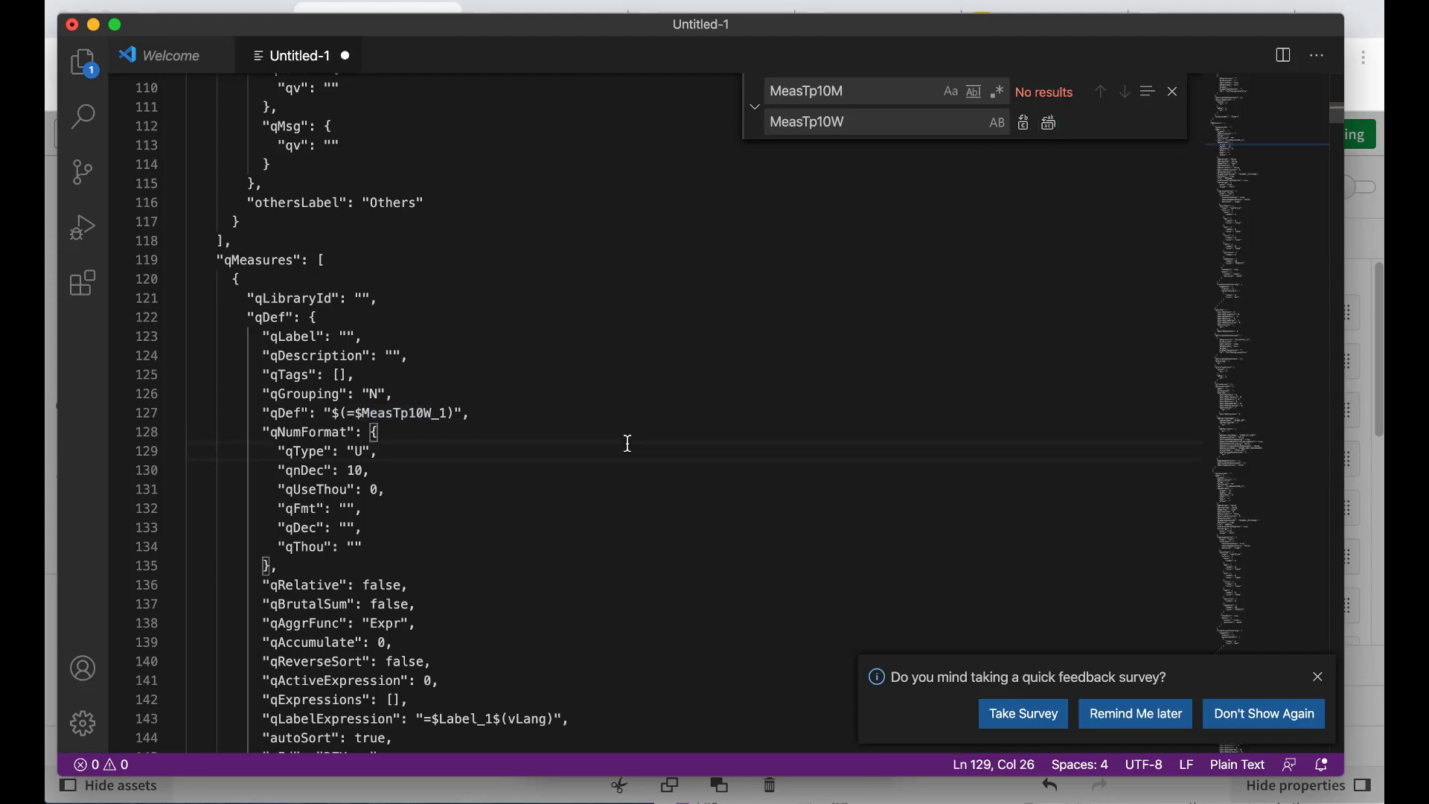
pyautogui.press('super+a')
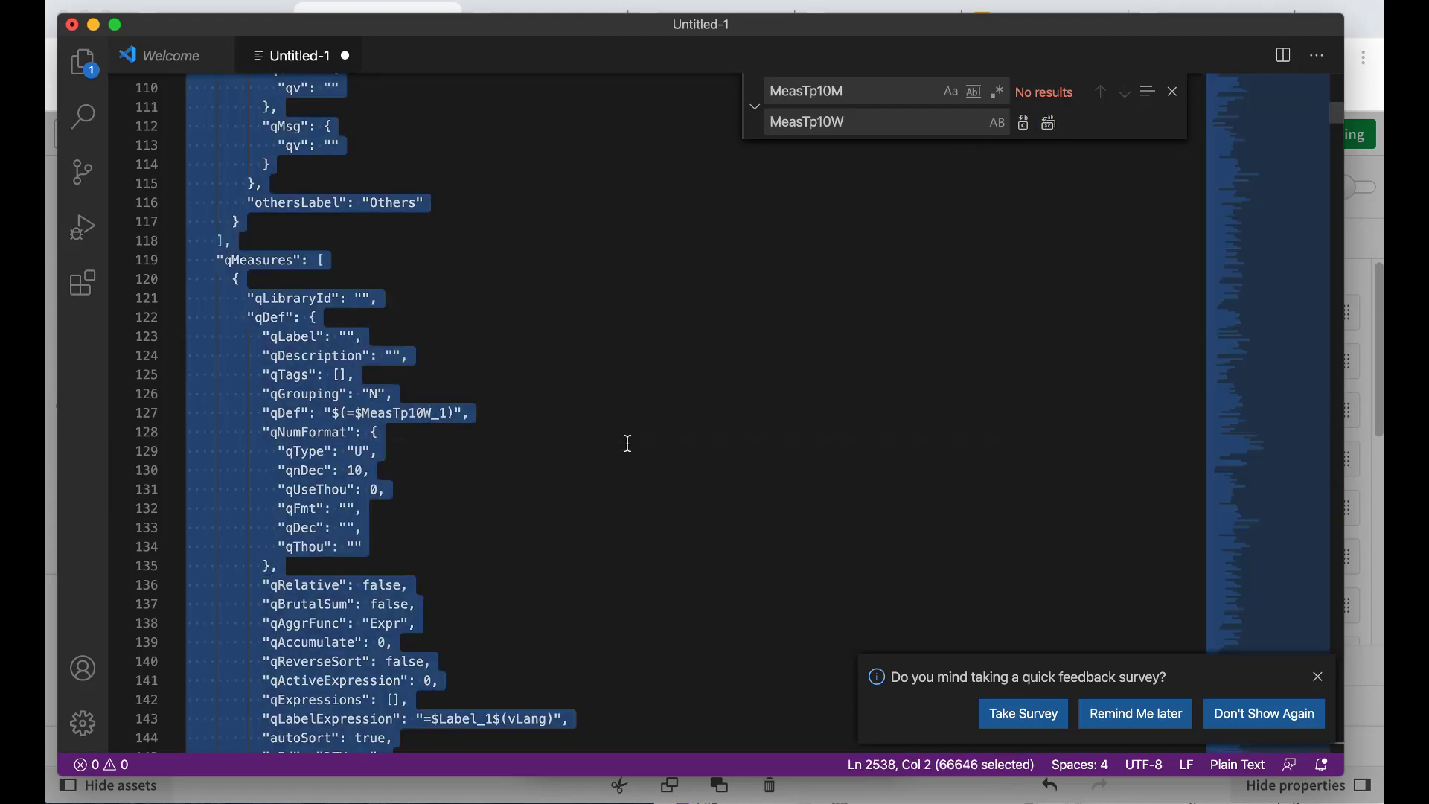
pyautogui.press('super+Tab')
pyautogui.click(725, 444)
pyautogui.press('super+a')
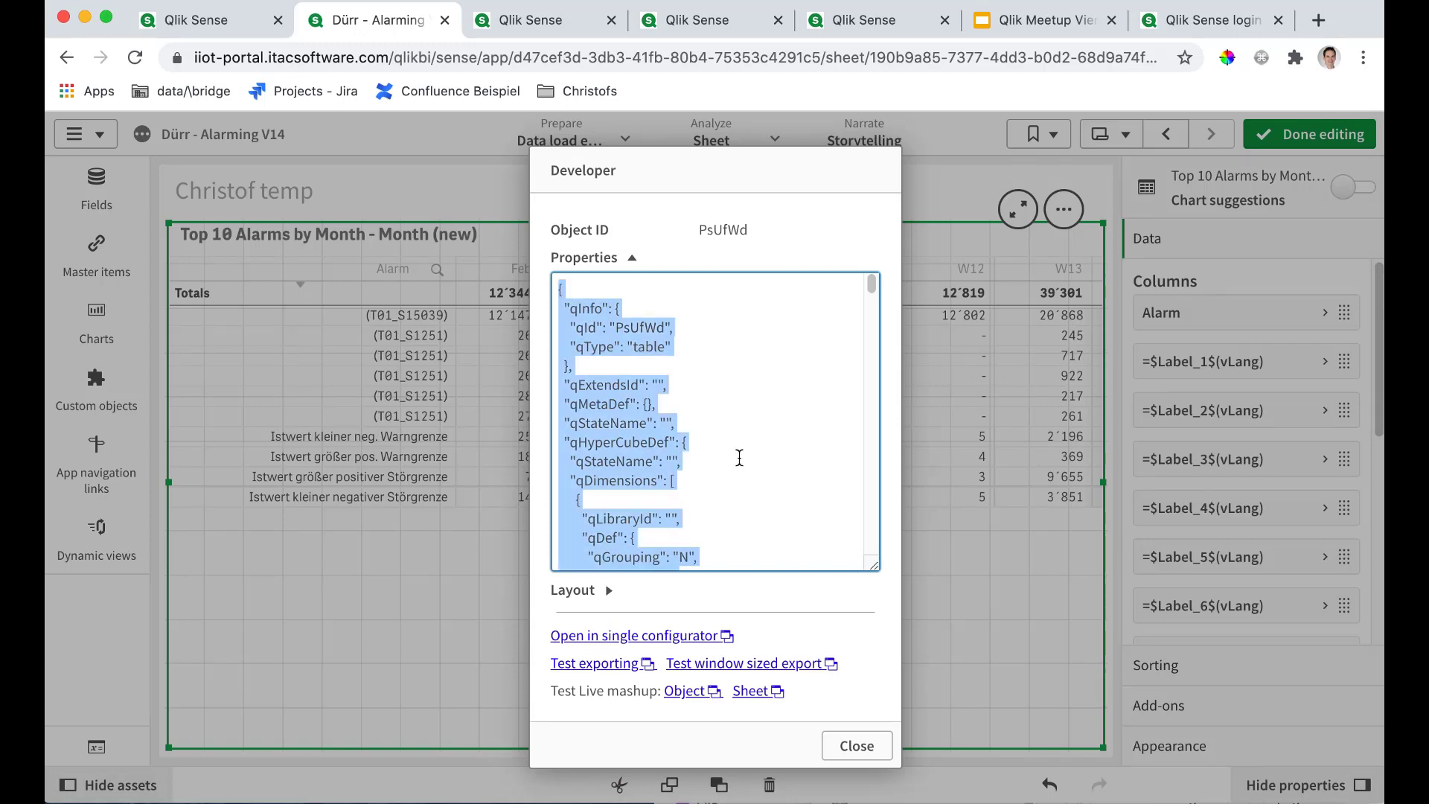
# Paste the edited JSON into the table properties, then change the first measure's expression from W to M.
pyautogui.press('super+v')
pyautogui.click(856, 745)
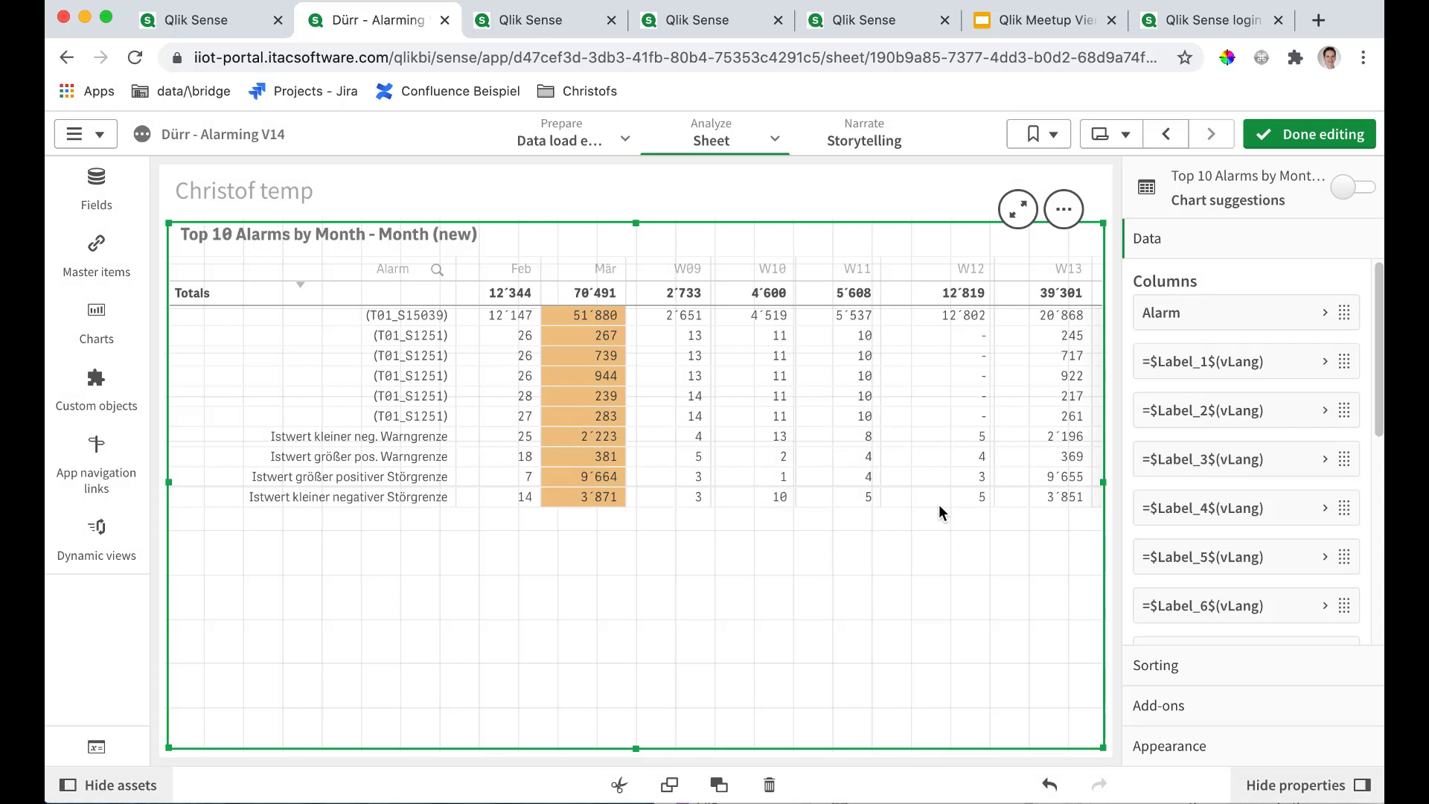
pyautogui.click(1291, 373)
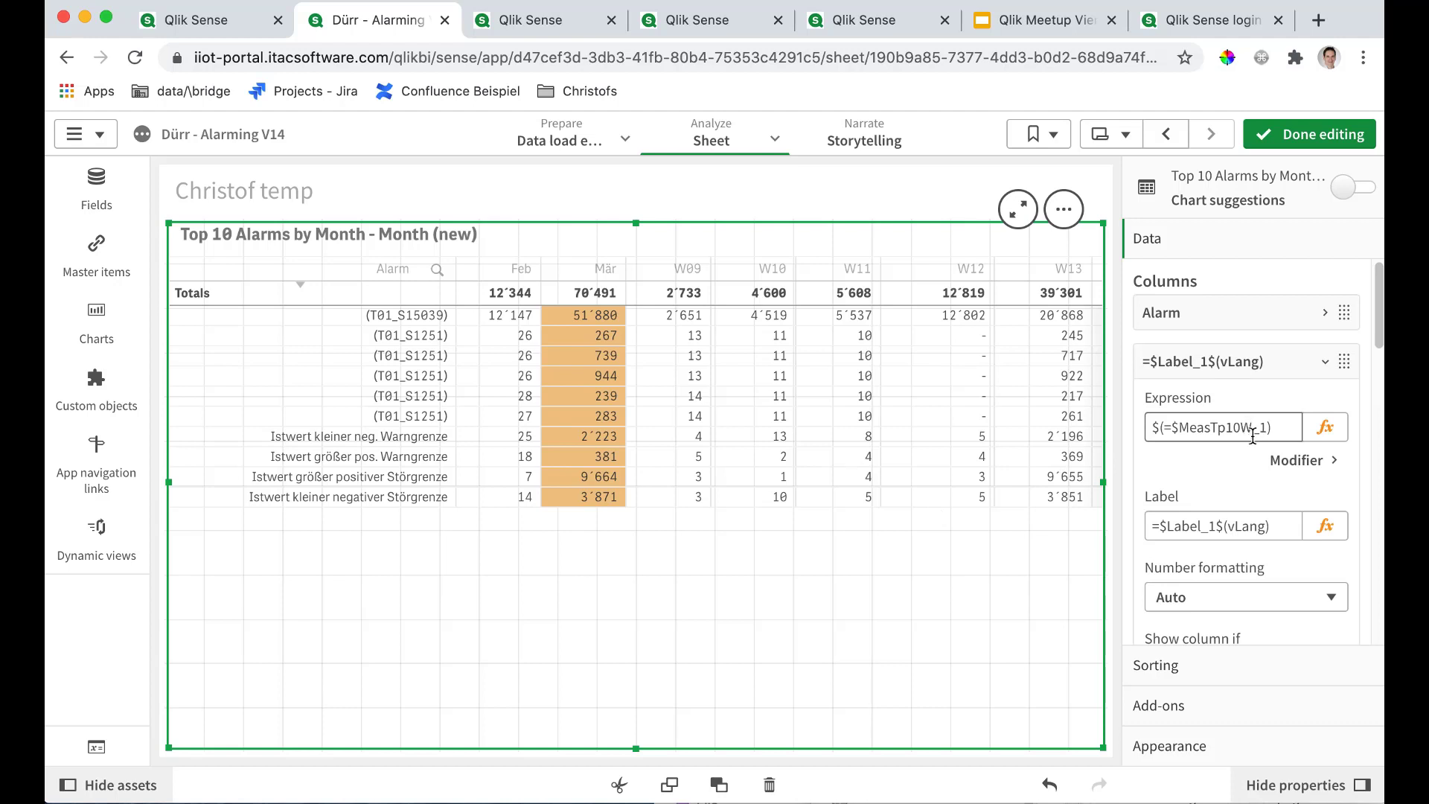
pyautogui.moveTo(1240, 428); pyautogui.dragTo(1249, 426)
pyautogui.write('M')
pyautogui.click(1228, 361)
# Reopen the table's developer details and expand its properties JSON.
pyautogui.scroll(-1, 1258, 551)
pyautogui.scroll(-5, 1256, 551)
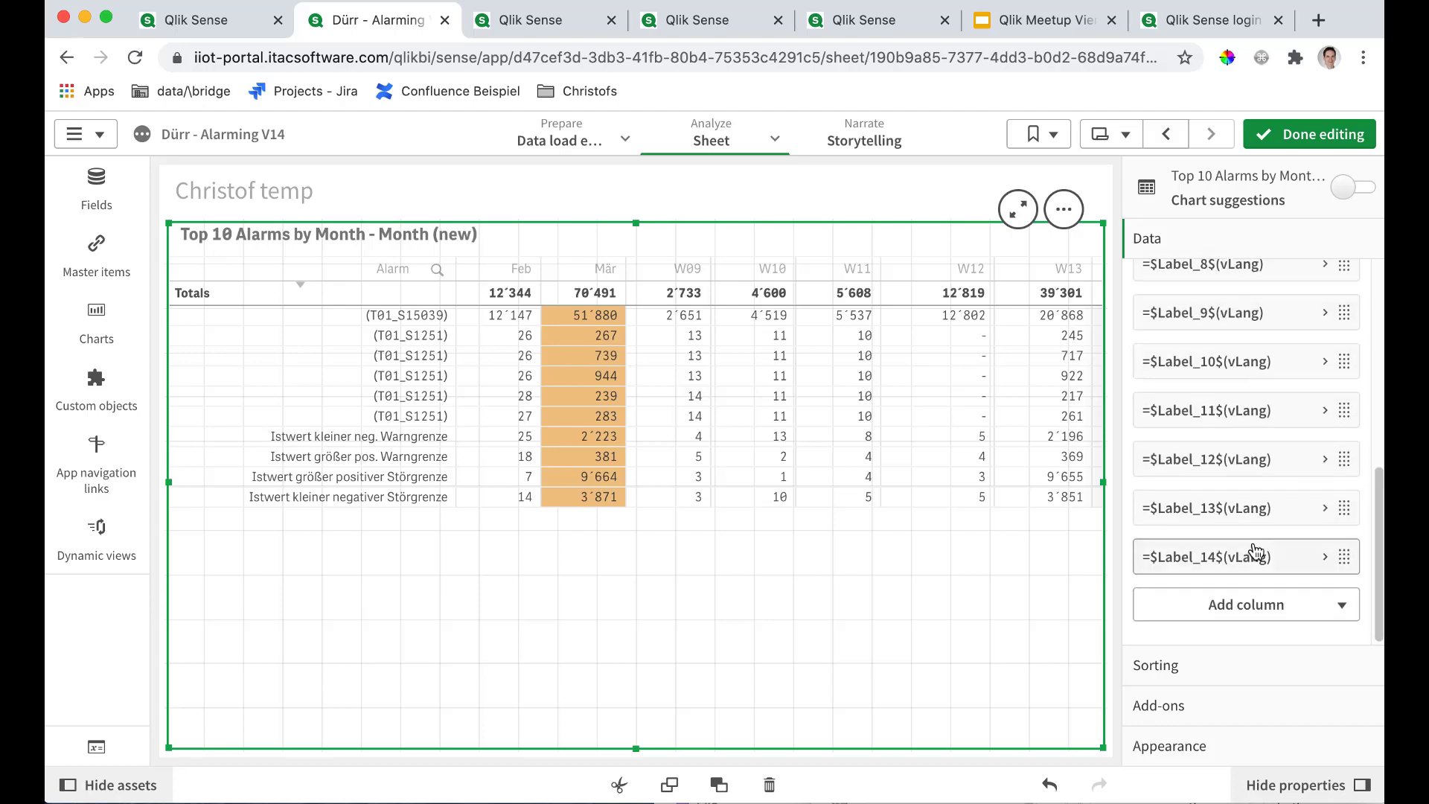
pyautogui.rightClick(736, 583)
pyautogui.click(797, 414)
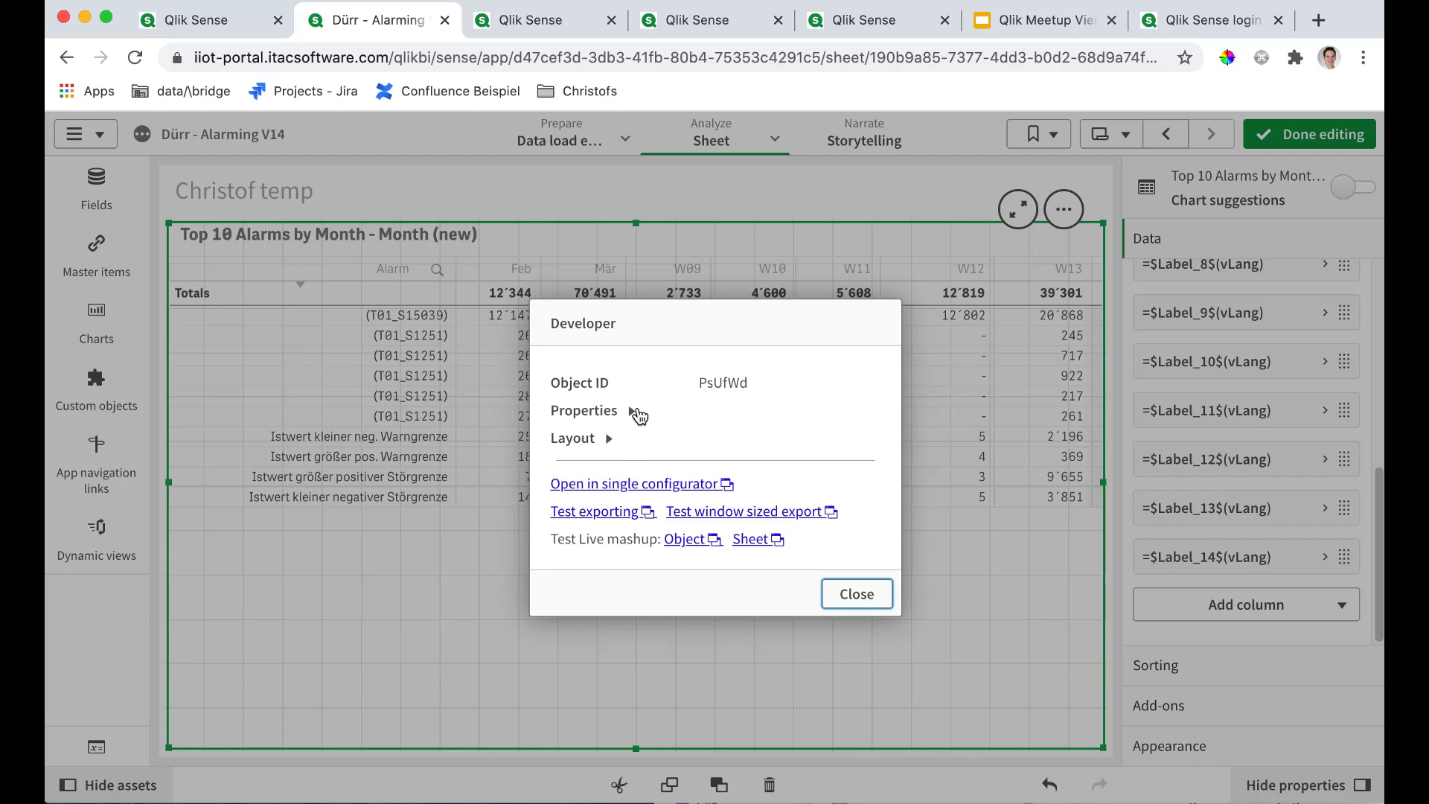
pyautogui.click(634, 413)
pyautogui.click(634, 414)
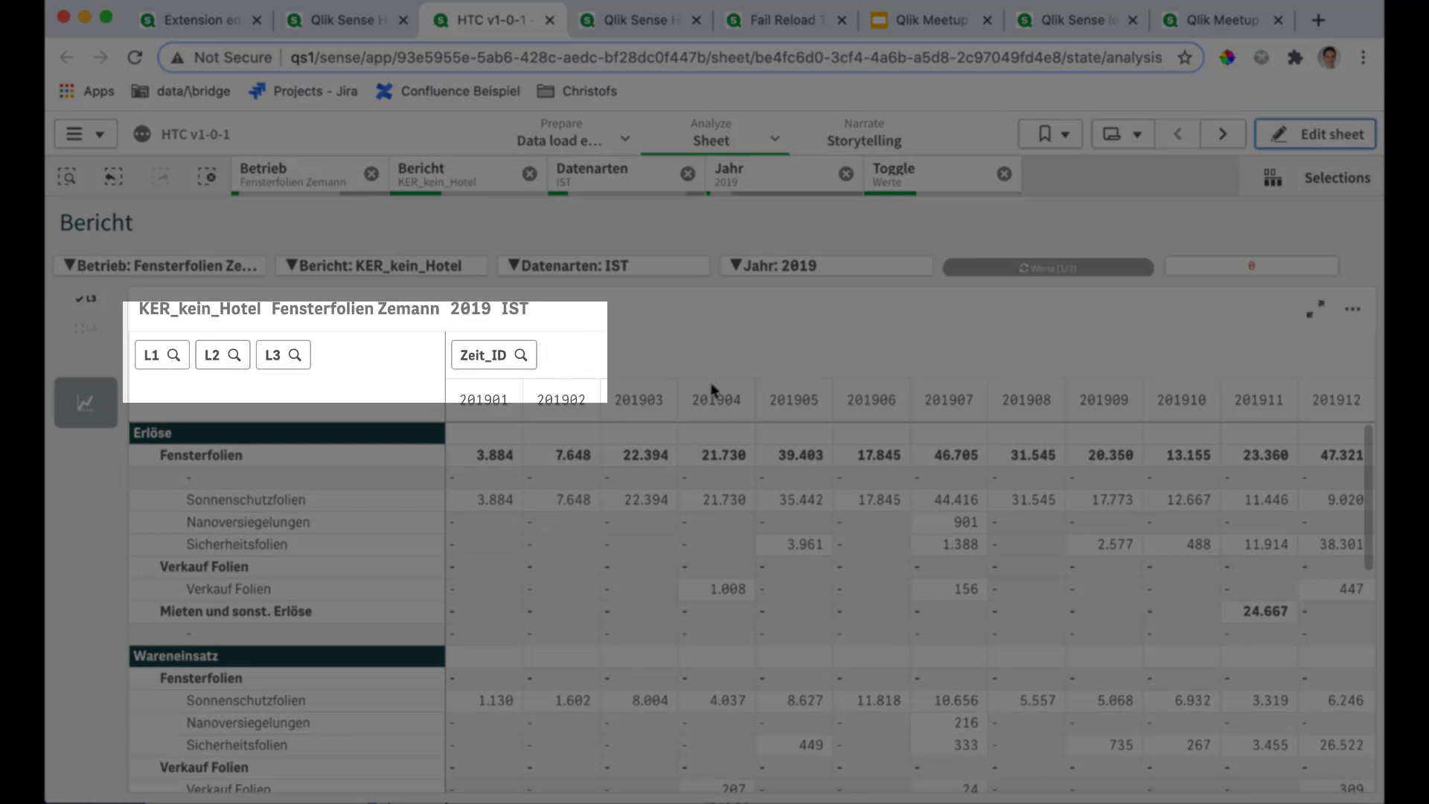
# Switch the Bericht sheet into edit mode.
pyautogui.click(1347, 137)
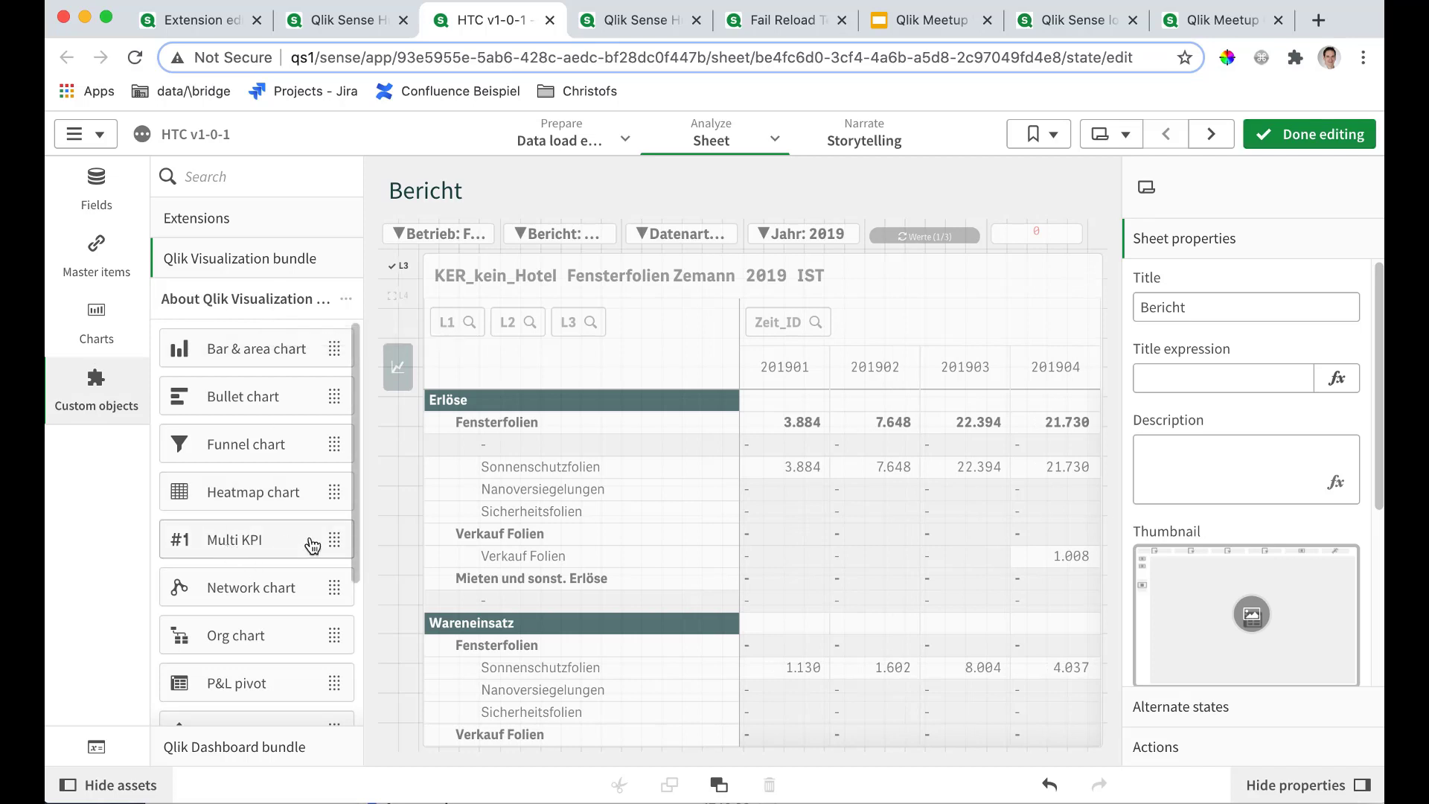
# Drop a Multi KPI left of the Bericht pivot table and add the measure ='css'.
pyautogui.moveTo(260, 565); pyautogui.dragTo(401, 556)
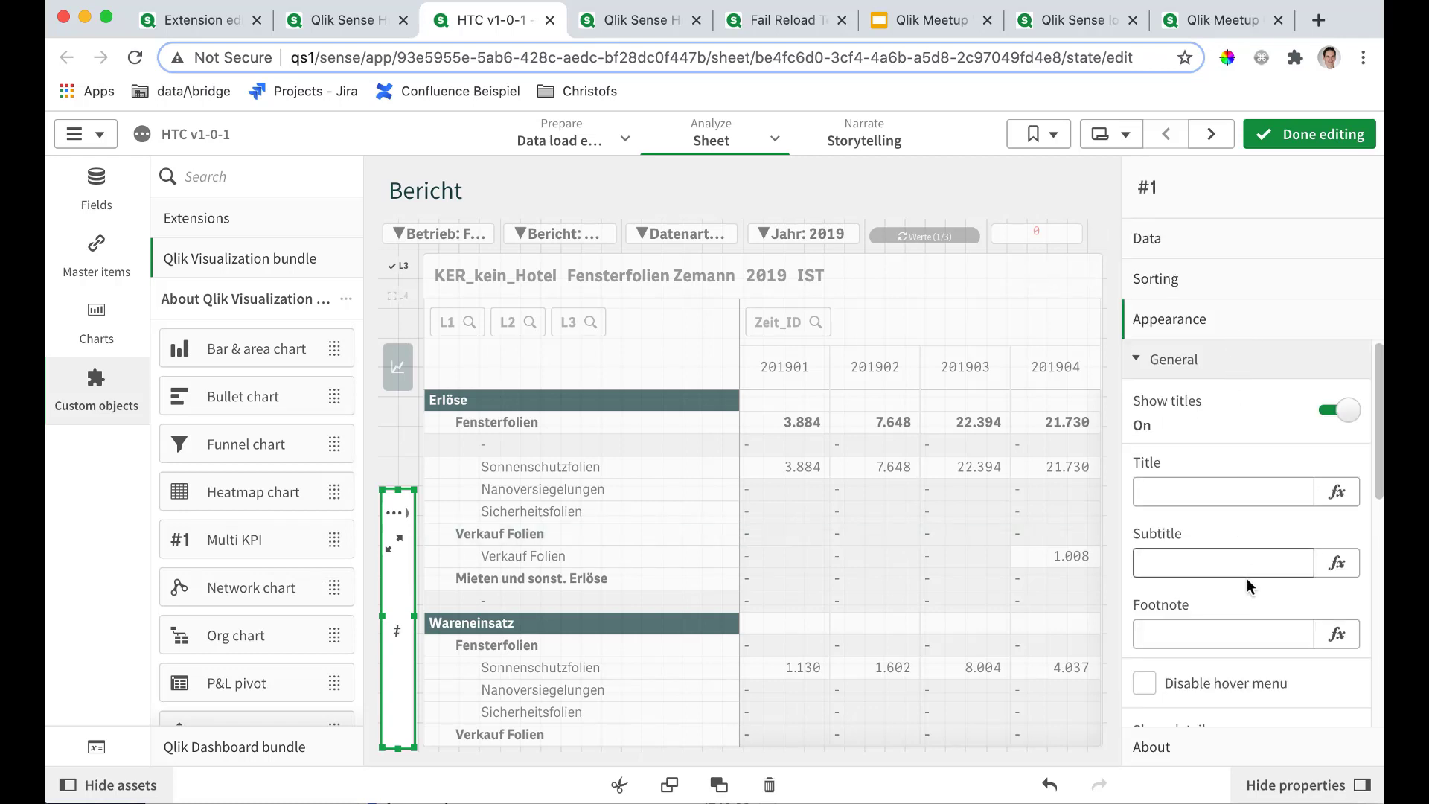
pyautogui.scroll(-5, 1248, 583)
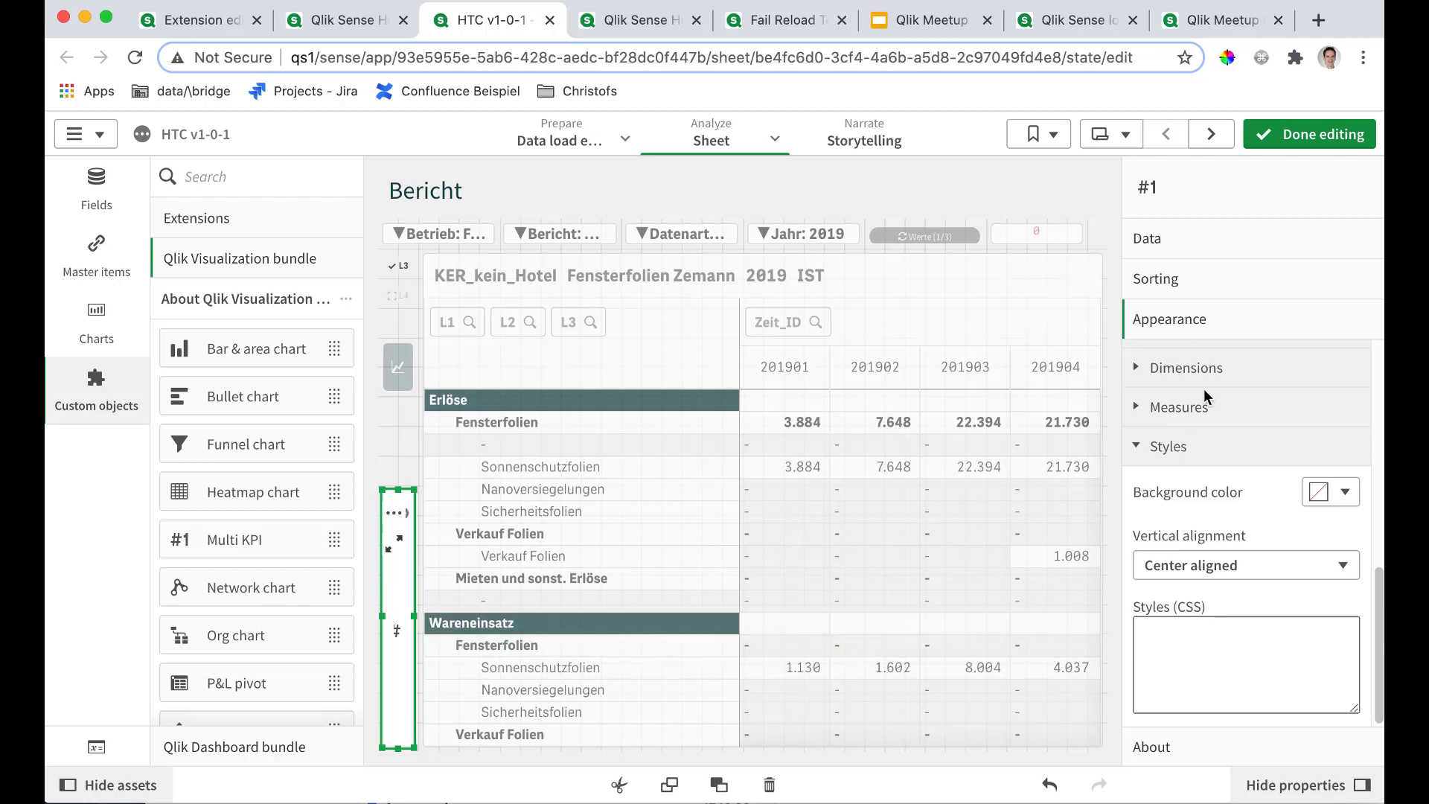
pyautogui.click(1173, 245)
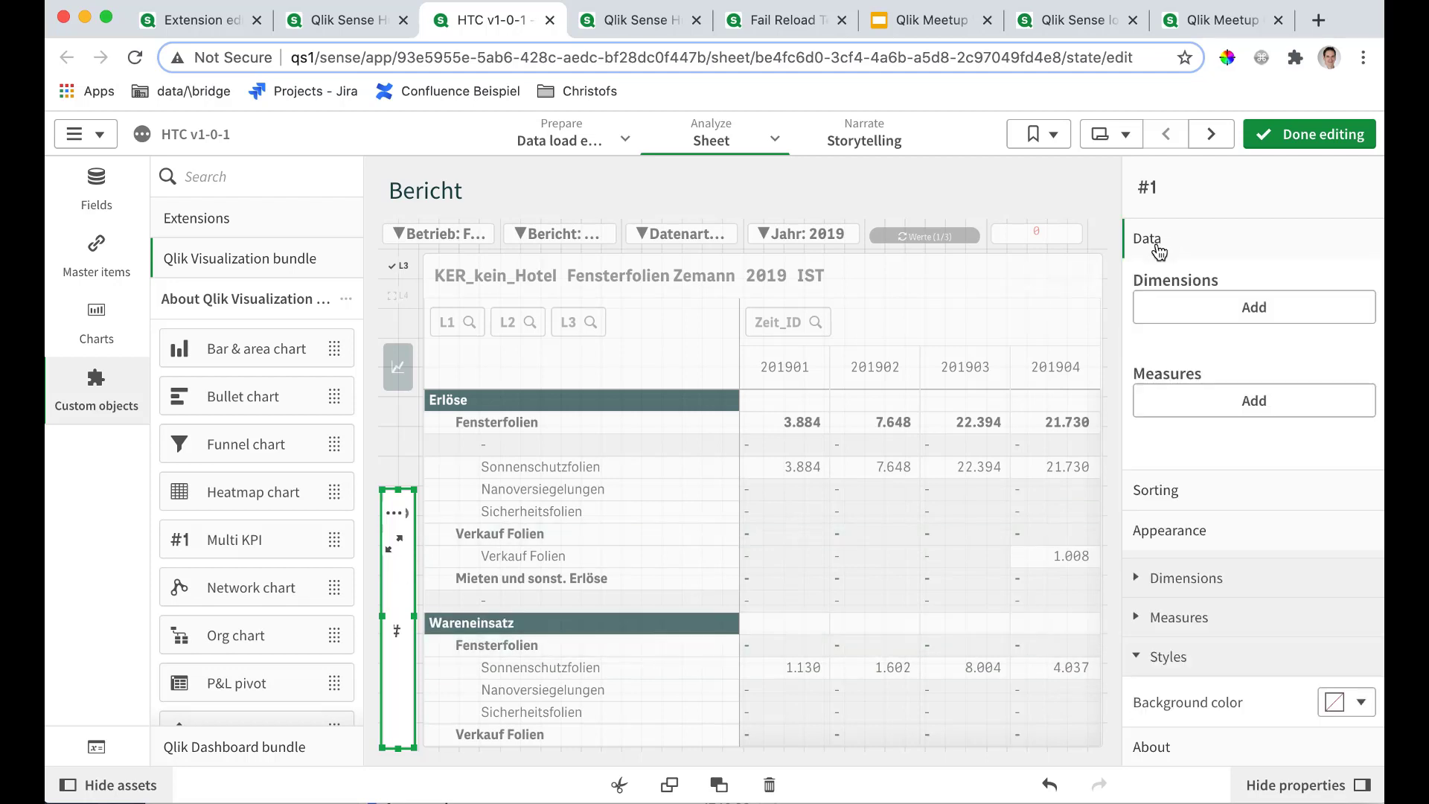
pyautogui.click(1208, 413)
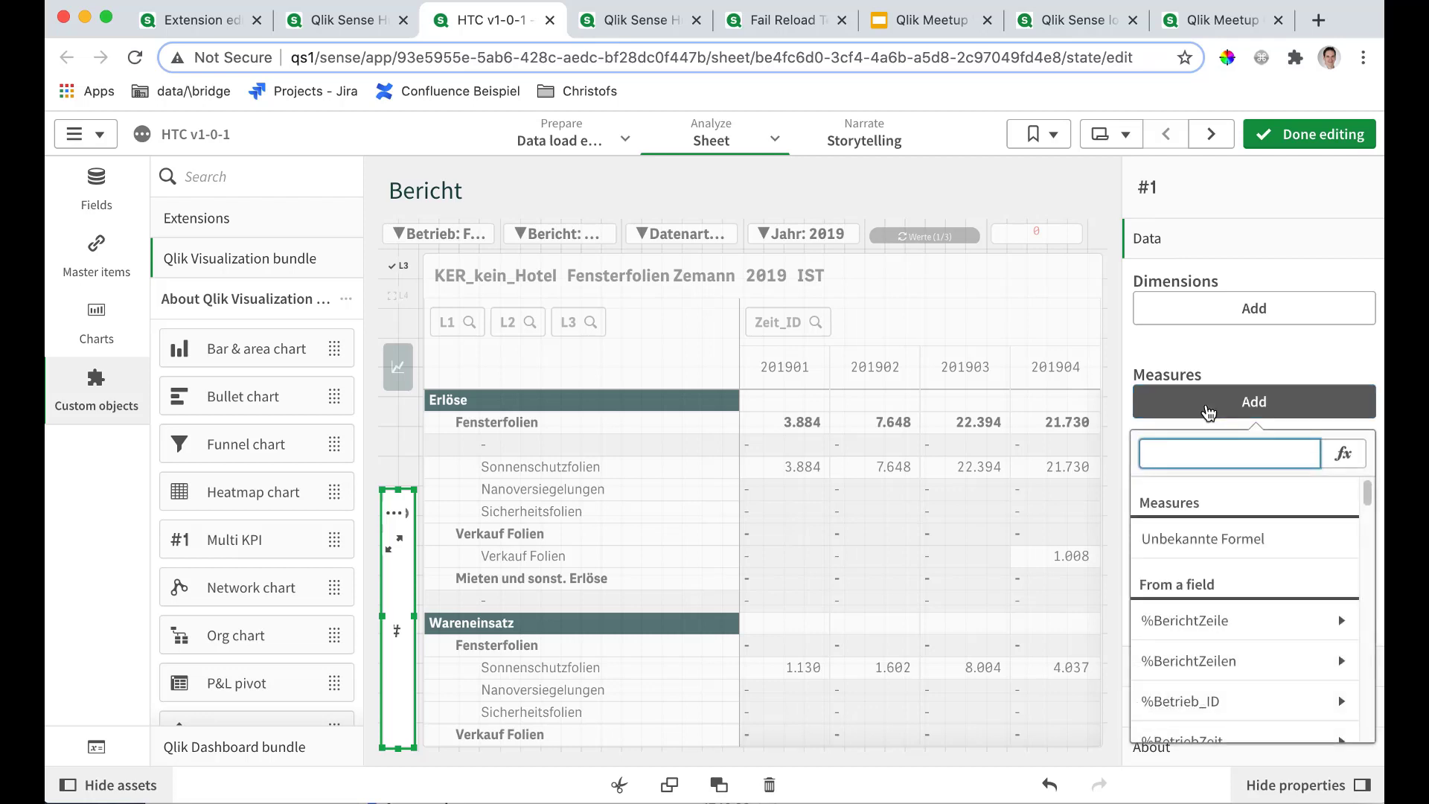
pyautogui.write("='c")
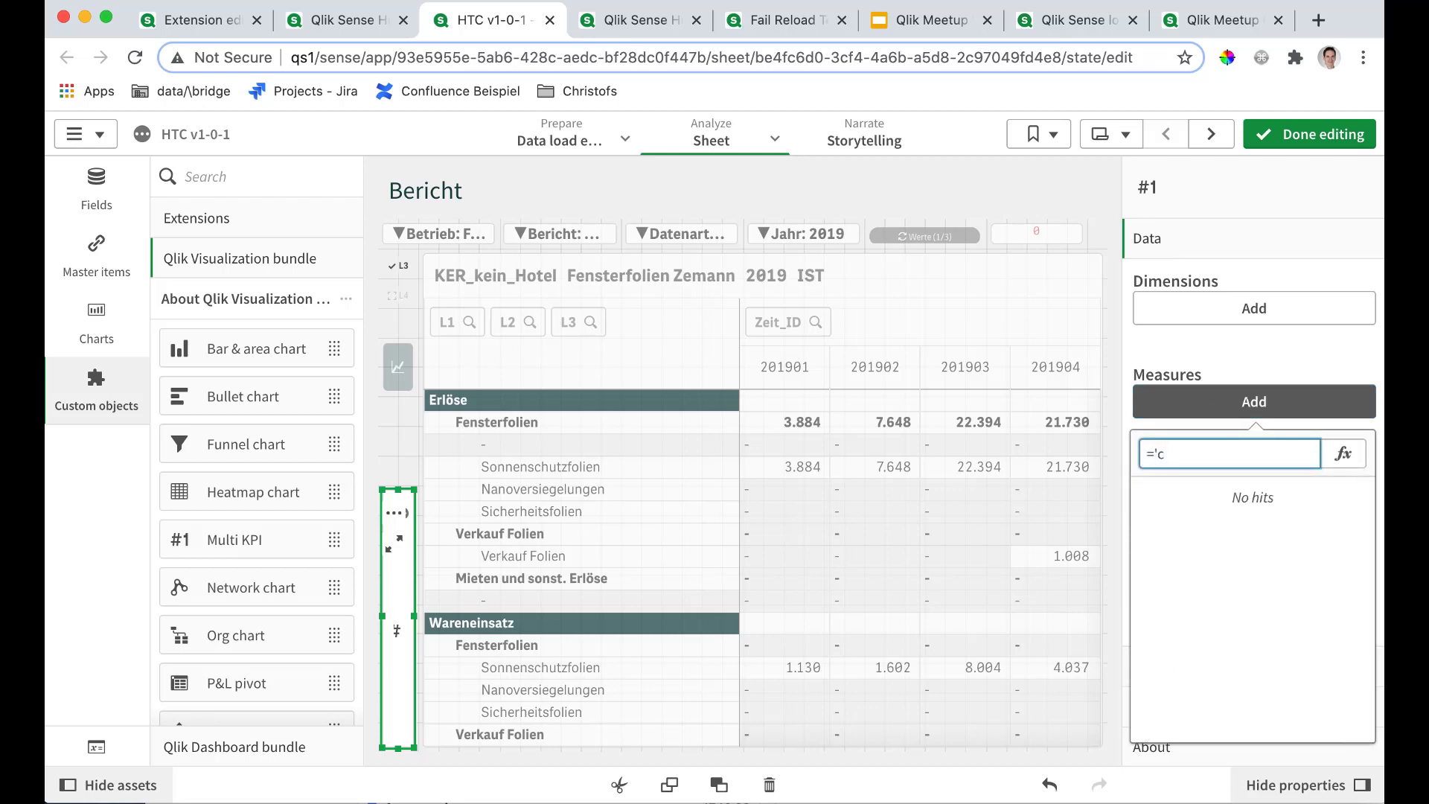
pyautogui.write("ol'")
pyautogui.press('Return')
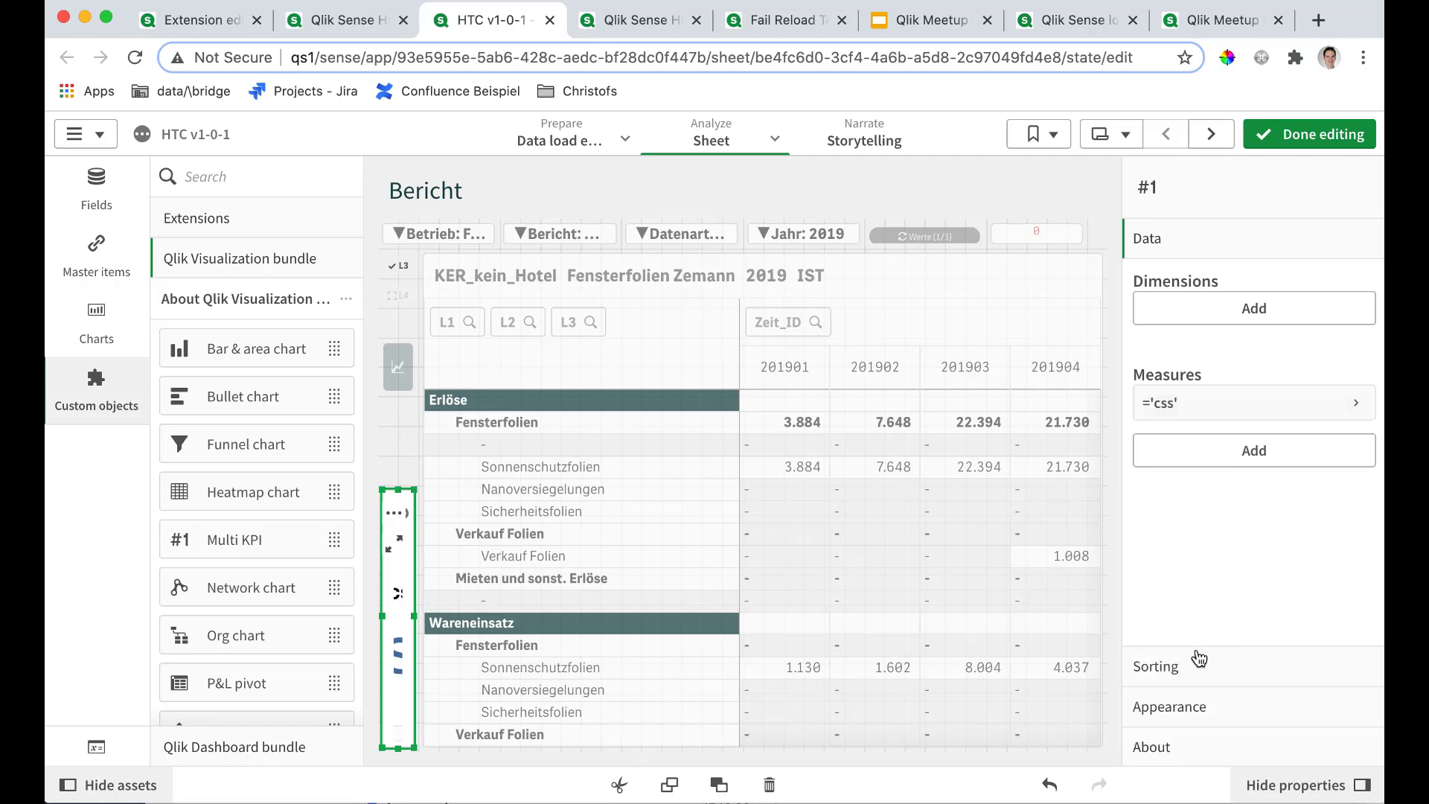
# Tick Disable hover menu under Appearance > General, then click into the Styles (CSS) box.
pyautogui.click(1168, 714)
pyautogui.click(1187, 372)
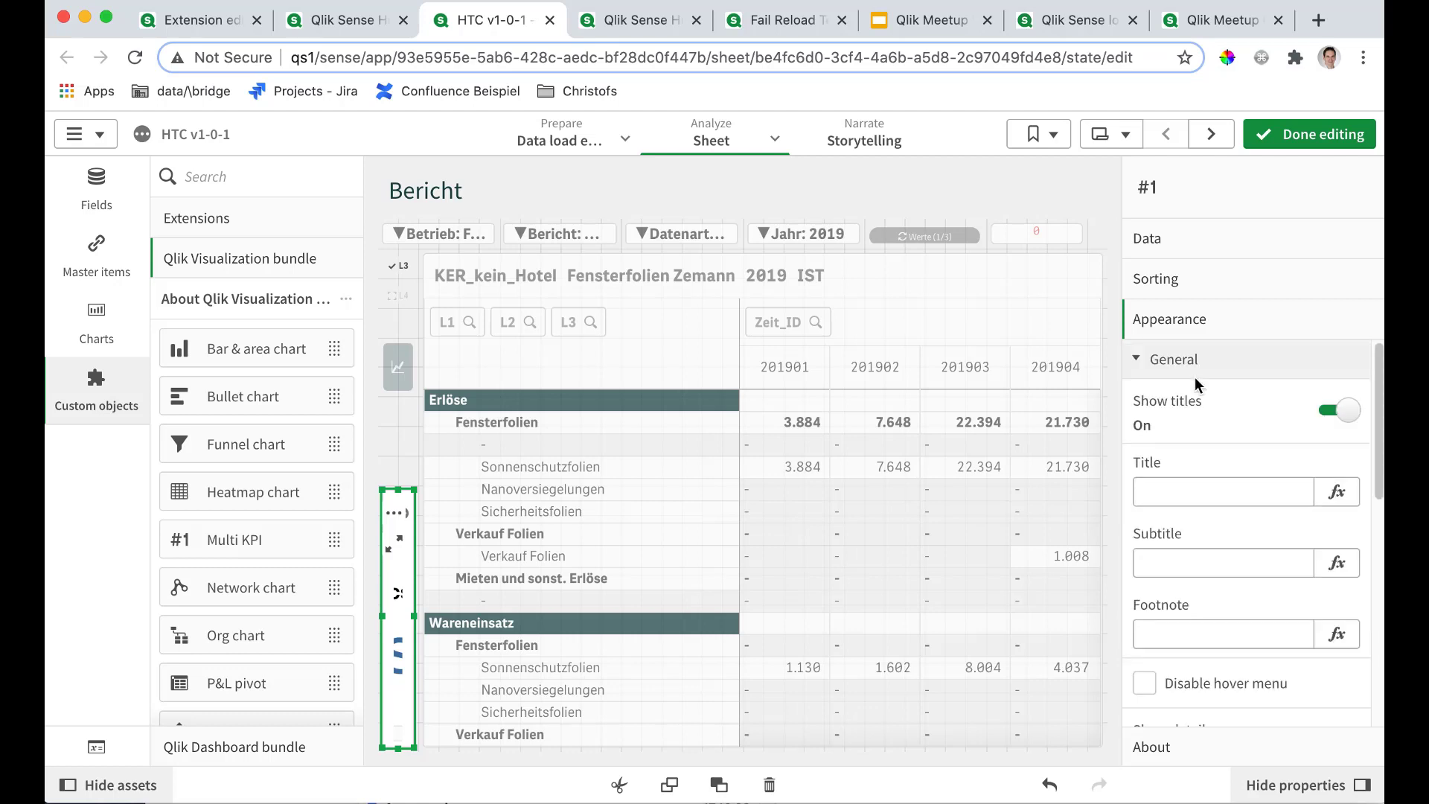
pyautogui.click(1146, 682)
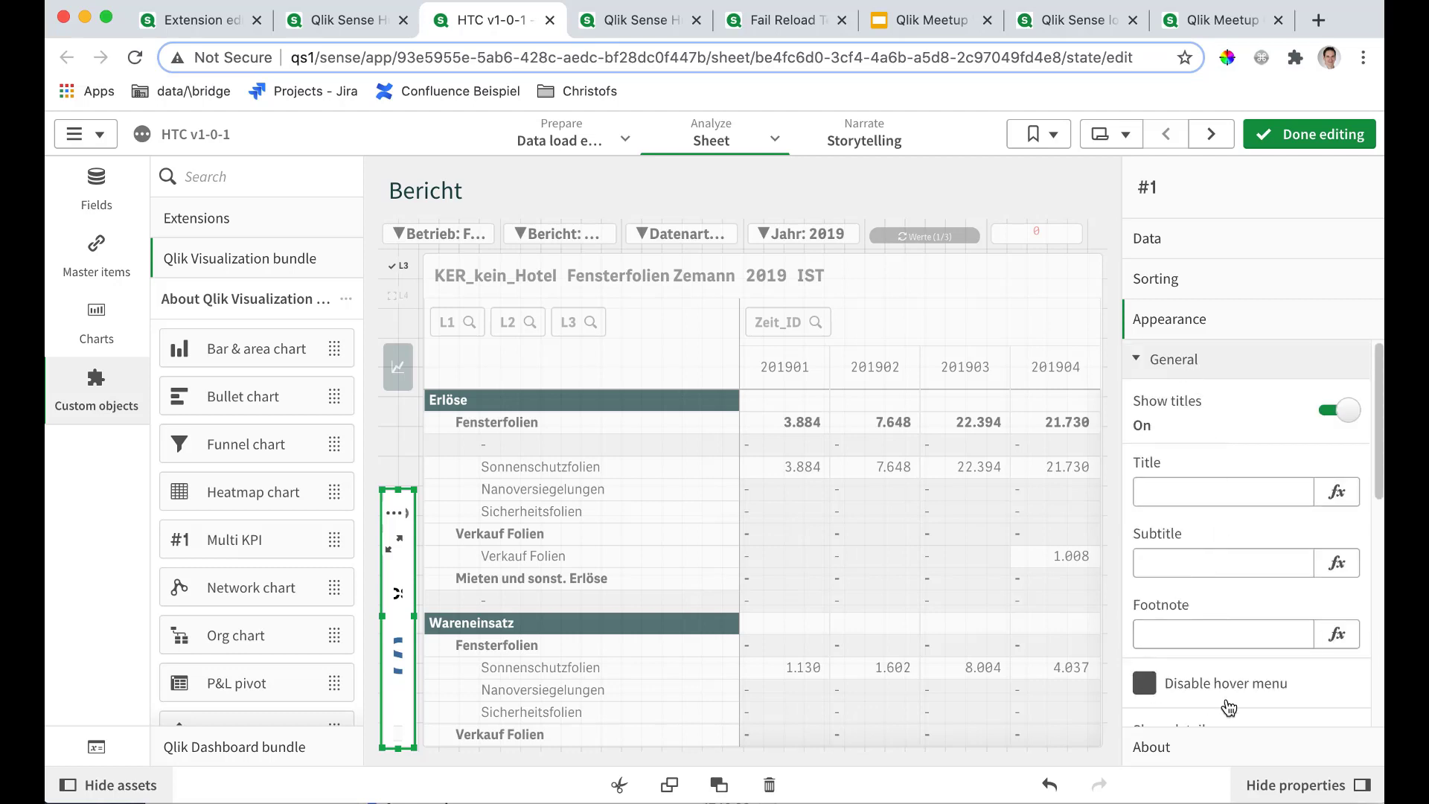
pyautogui.click(1165, 378)
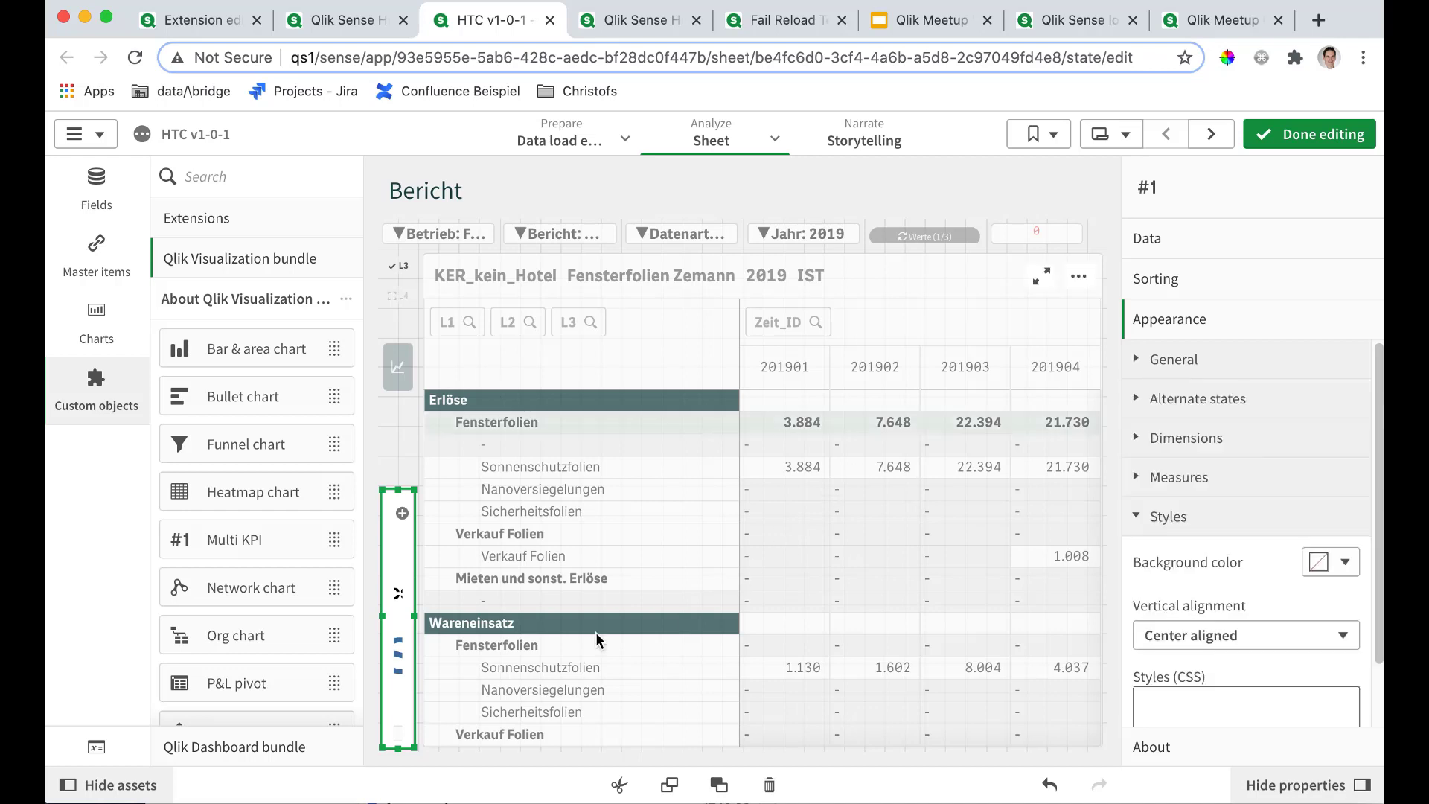
pyautogui.scroll(-1, 1217, 688)
pyautogui.click(1211, 699)
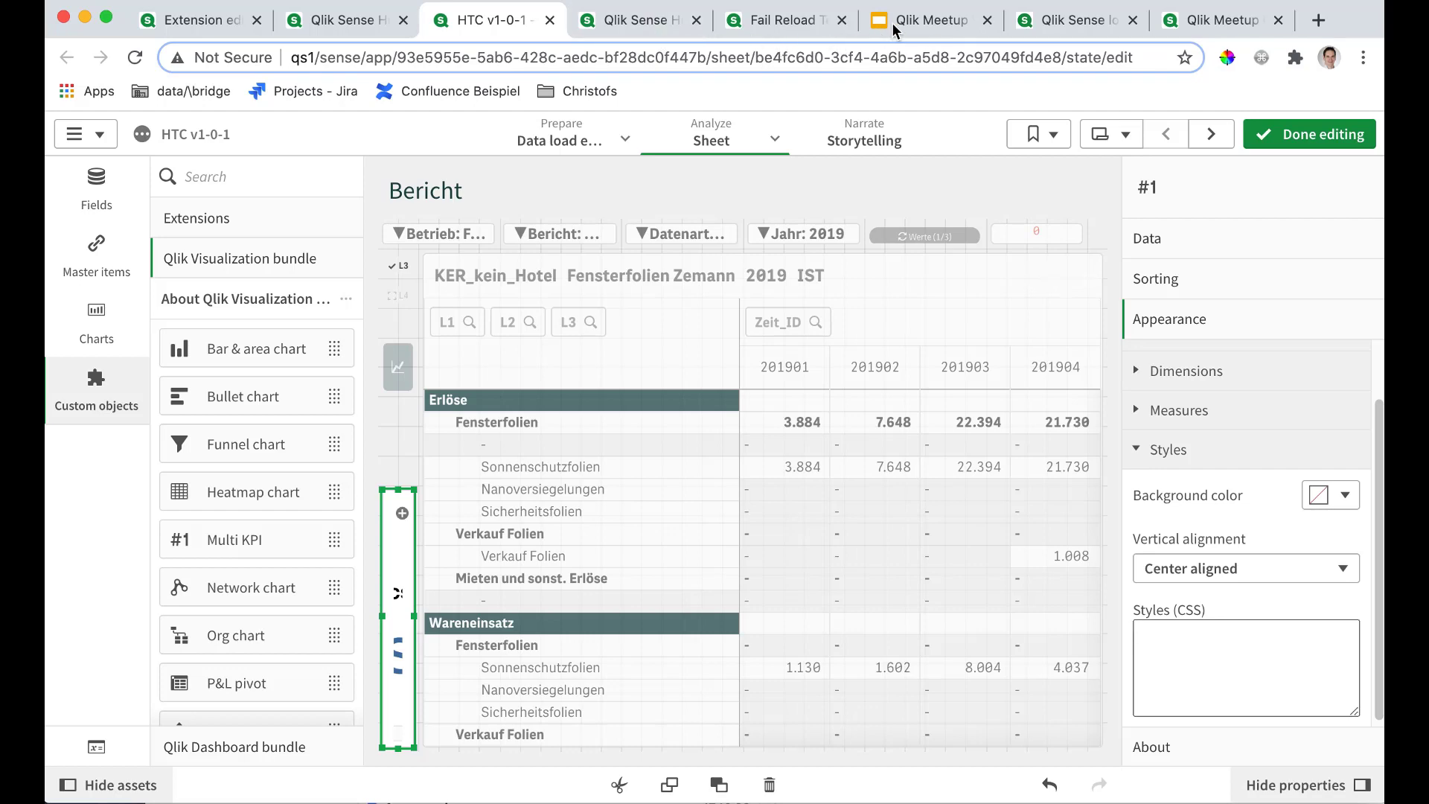
# Clear the $What selection in Fail Reload Test and copy the 'No dropdown listboxes' CSS value.
pyautogui.click(792, 24)
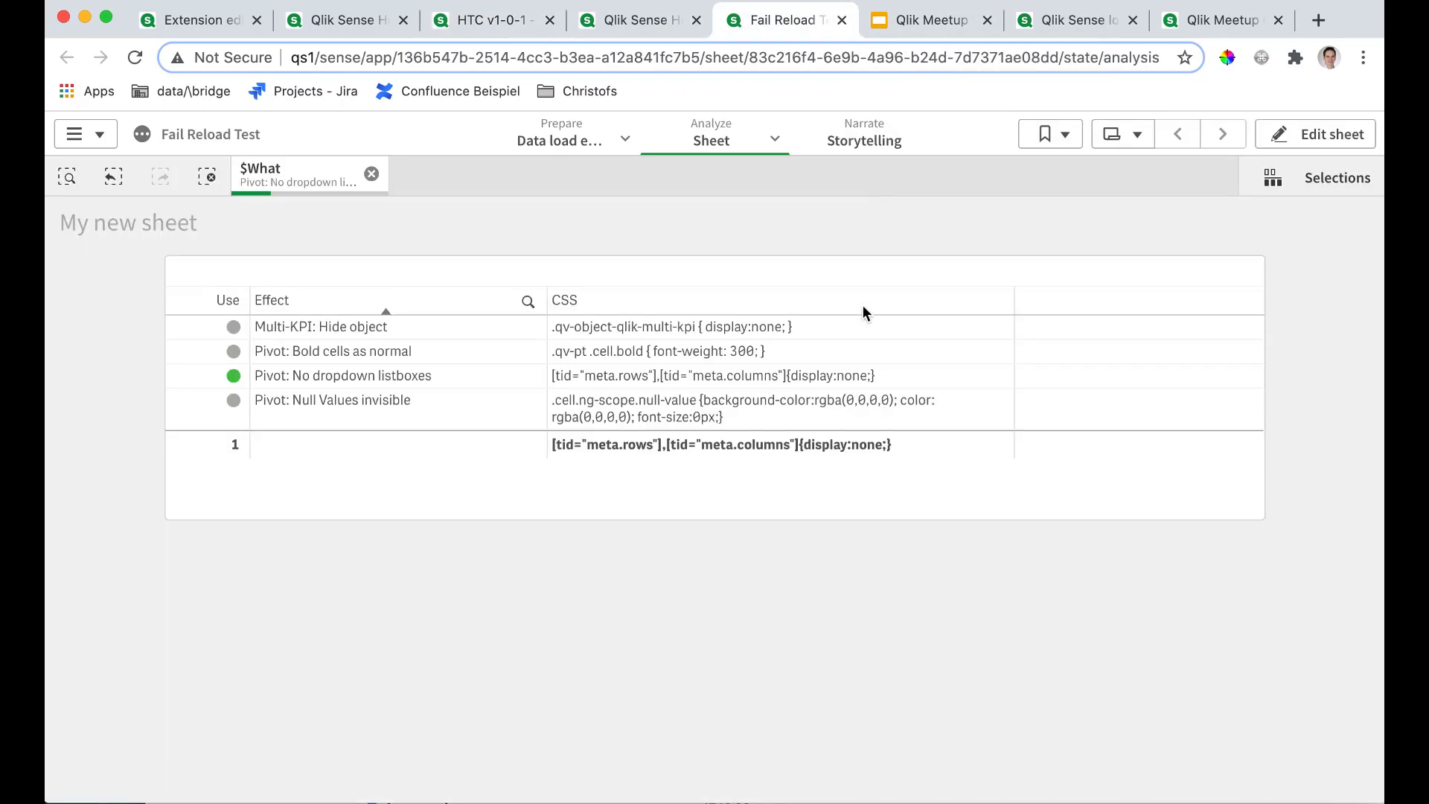
pyautogui.click(371, 174)
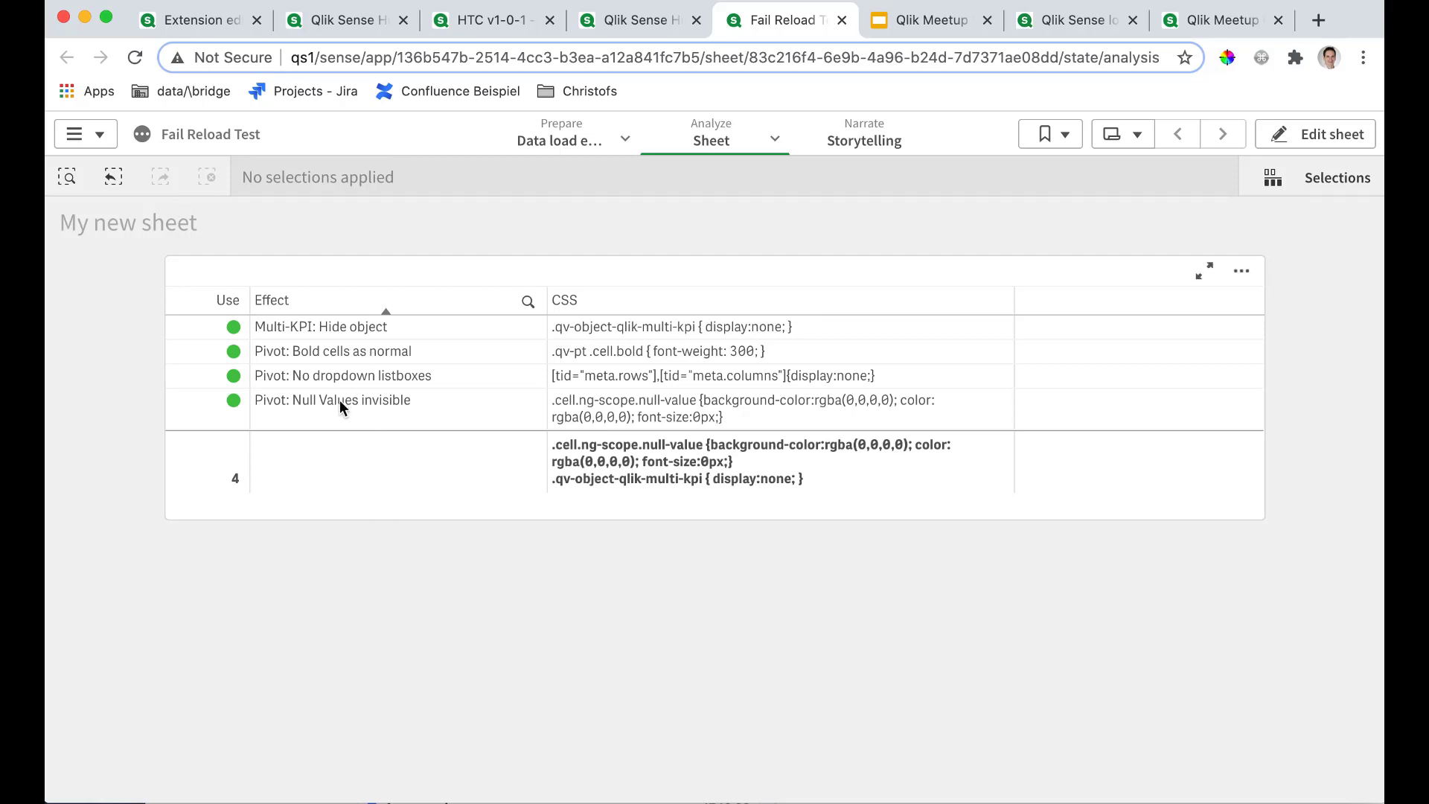
pyautogui.rightClick(673, 376)
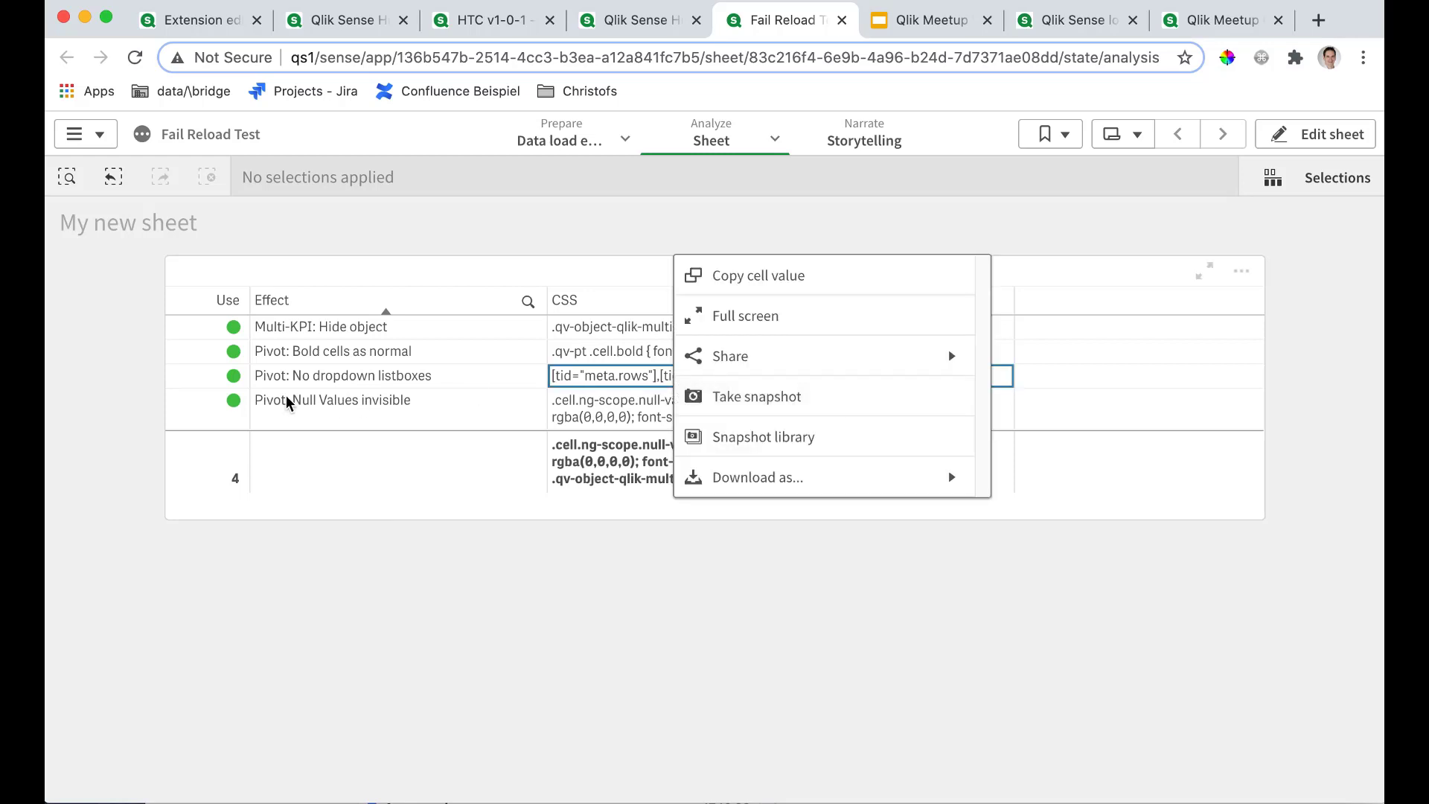
pyautogui.click(753, 281)
pyautogui.click(502, 23)
# Paste the [tid="meta.rows"], [tid="meta.columns"] {display:none;} rule into the enlarged Multi KPI Styles (CSS) field.
pyautogui.click(1208, 686)
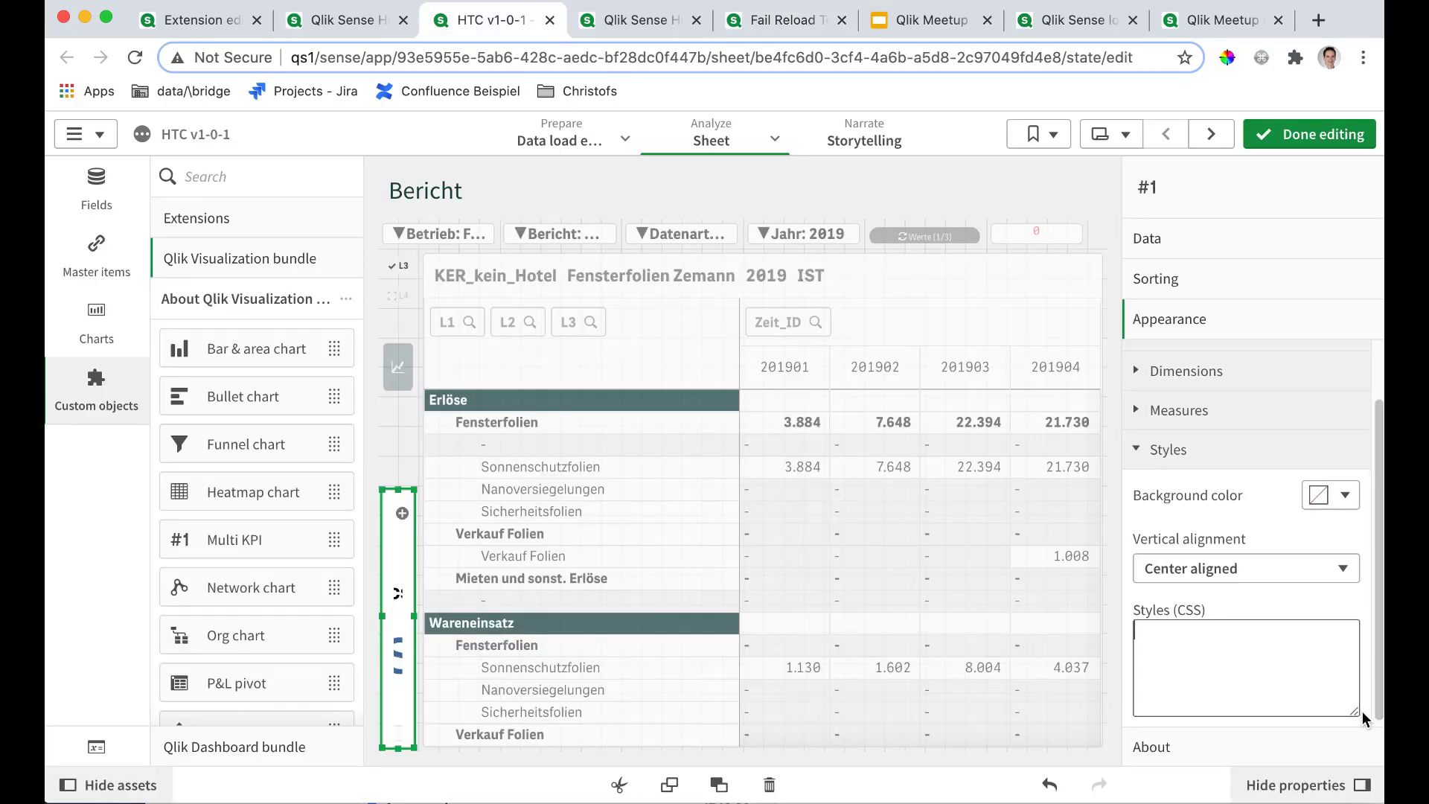
pyautogui.moveTo(1356, 713); pyautogui.dragTo(1366, 789)
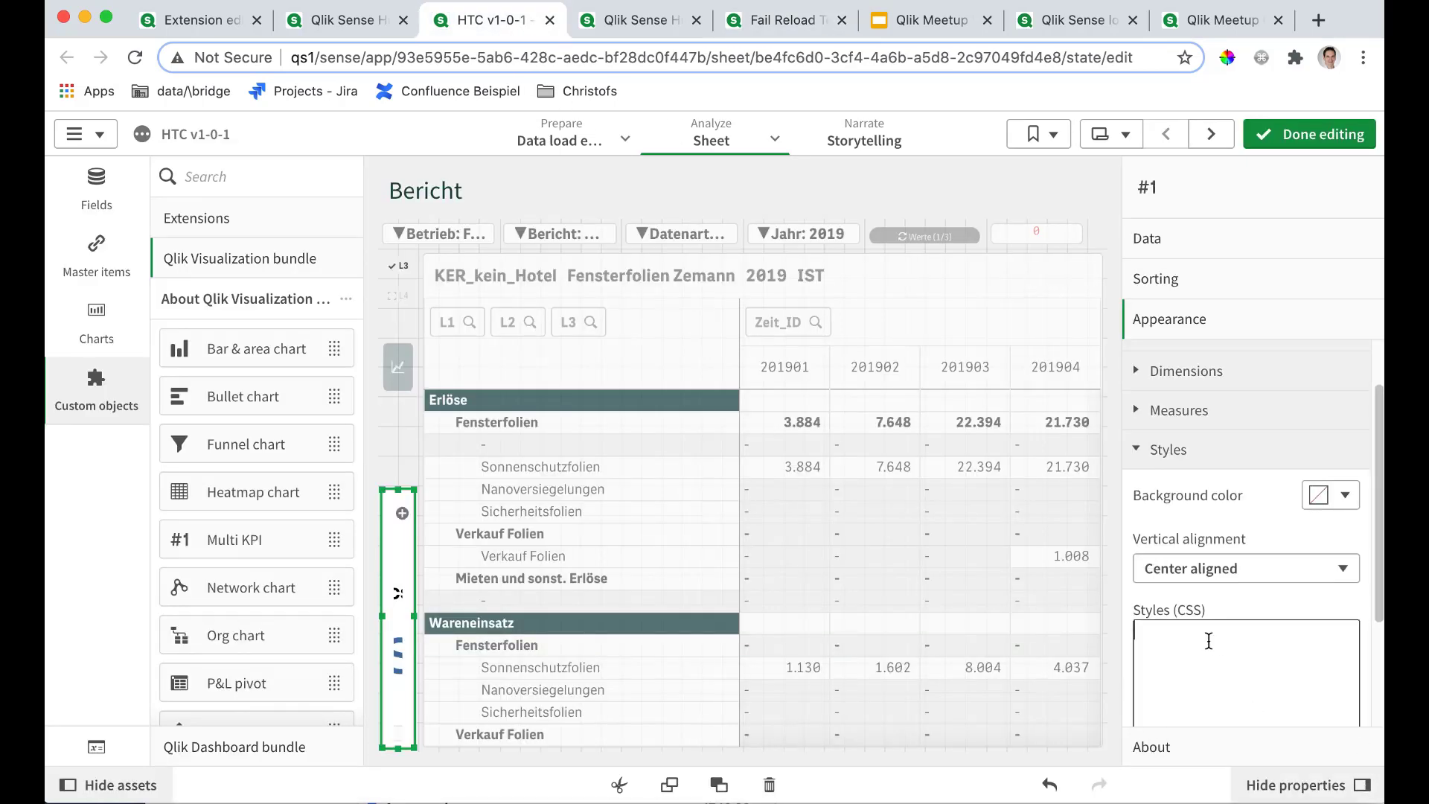
pyautogui.scroll(-1, 1212, 645)
pyautogui.scroll(-1, 1207, 601)
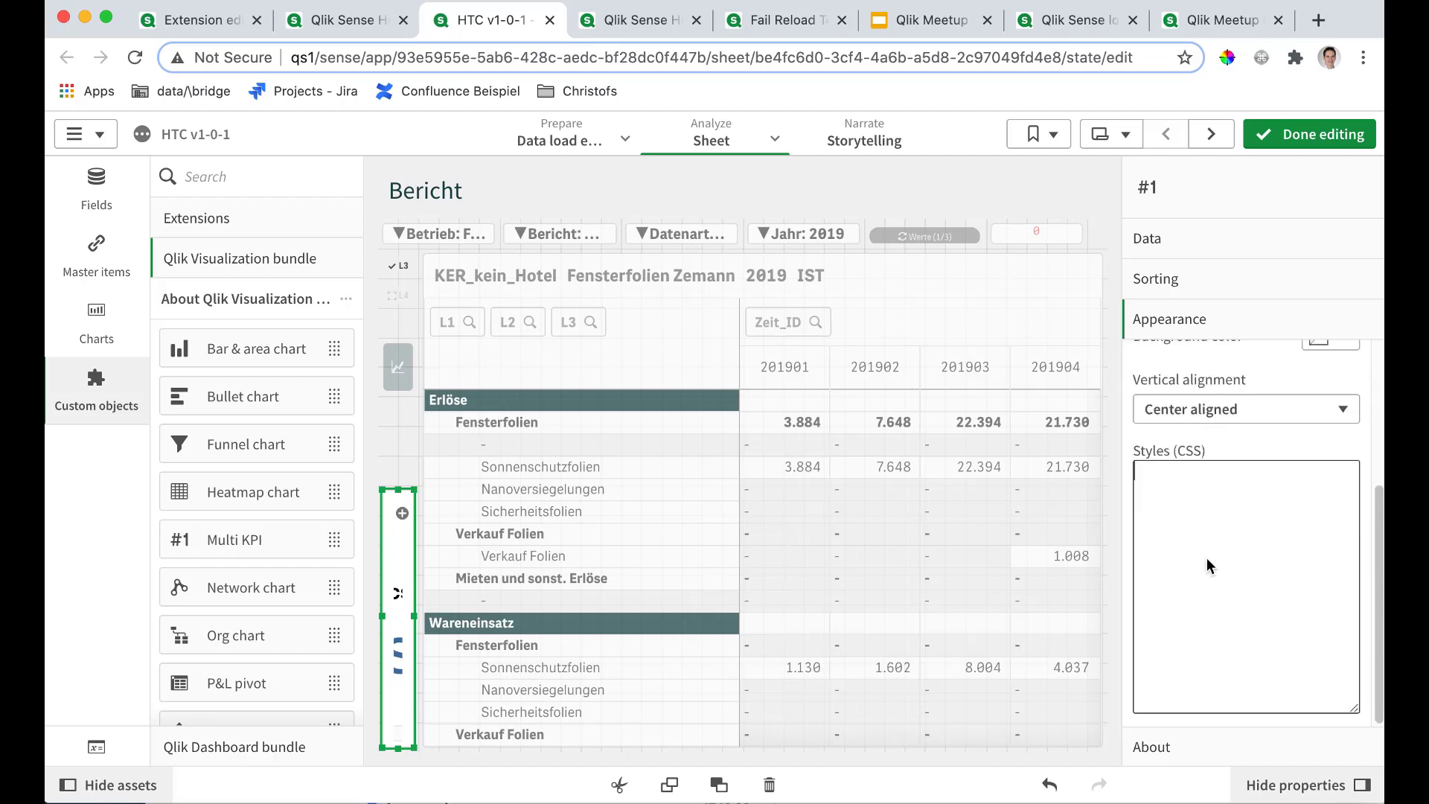
pyautogui.rightClick(1208, 560)
pyautogui.click(1251, 695)
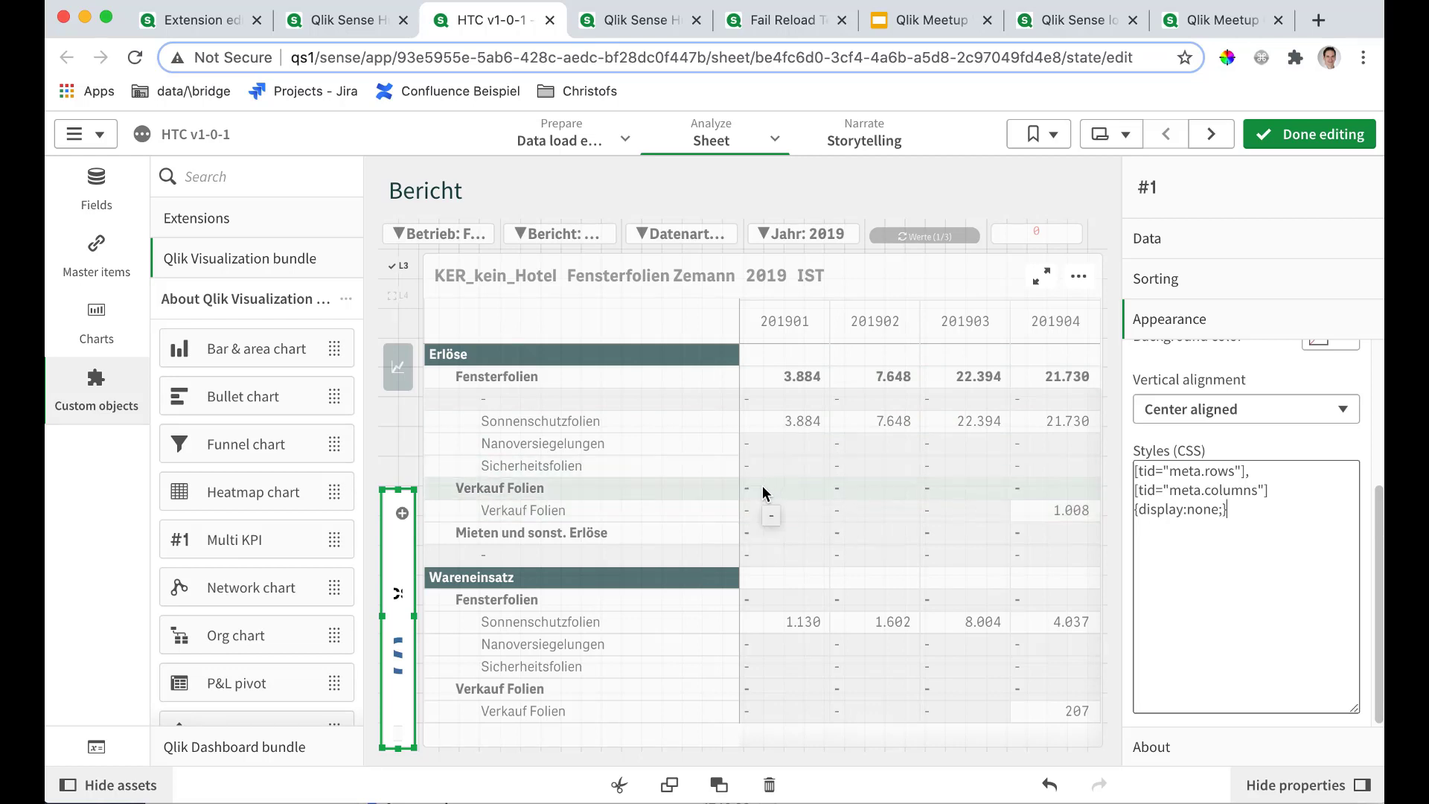
# Select the Null Values invisible, No dropdown listboxes and Bold cells as normal pivot effects.
pyautogui.click(779, 24)
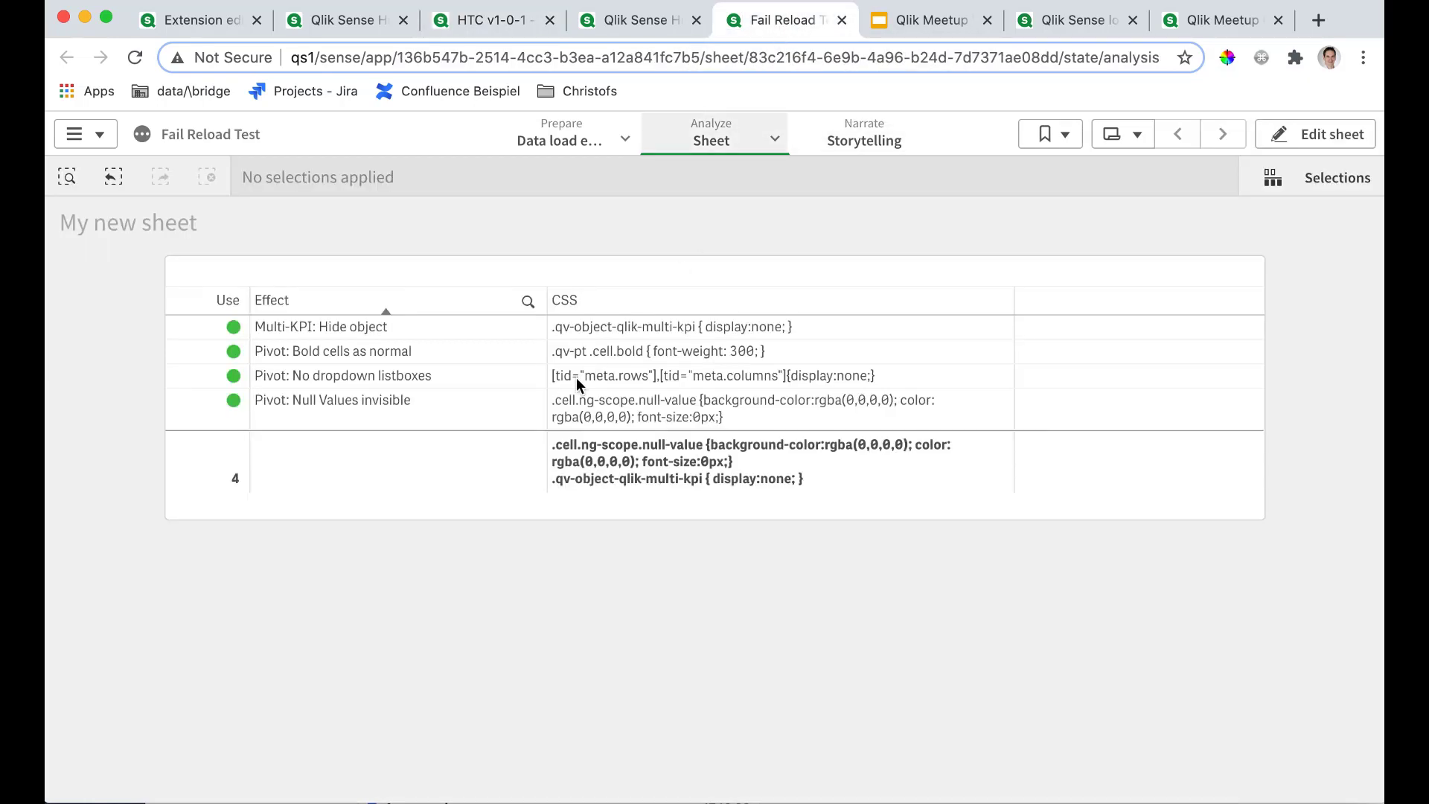
pyautogui.click(351, 405)
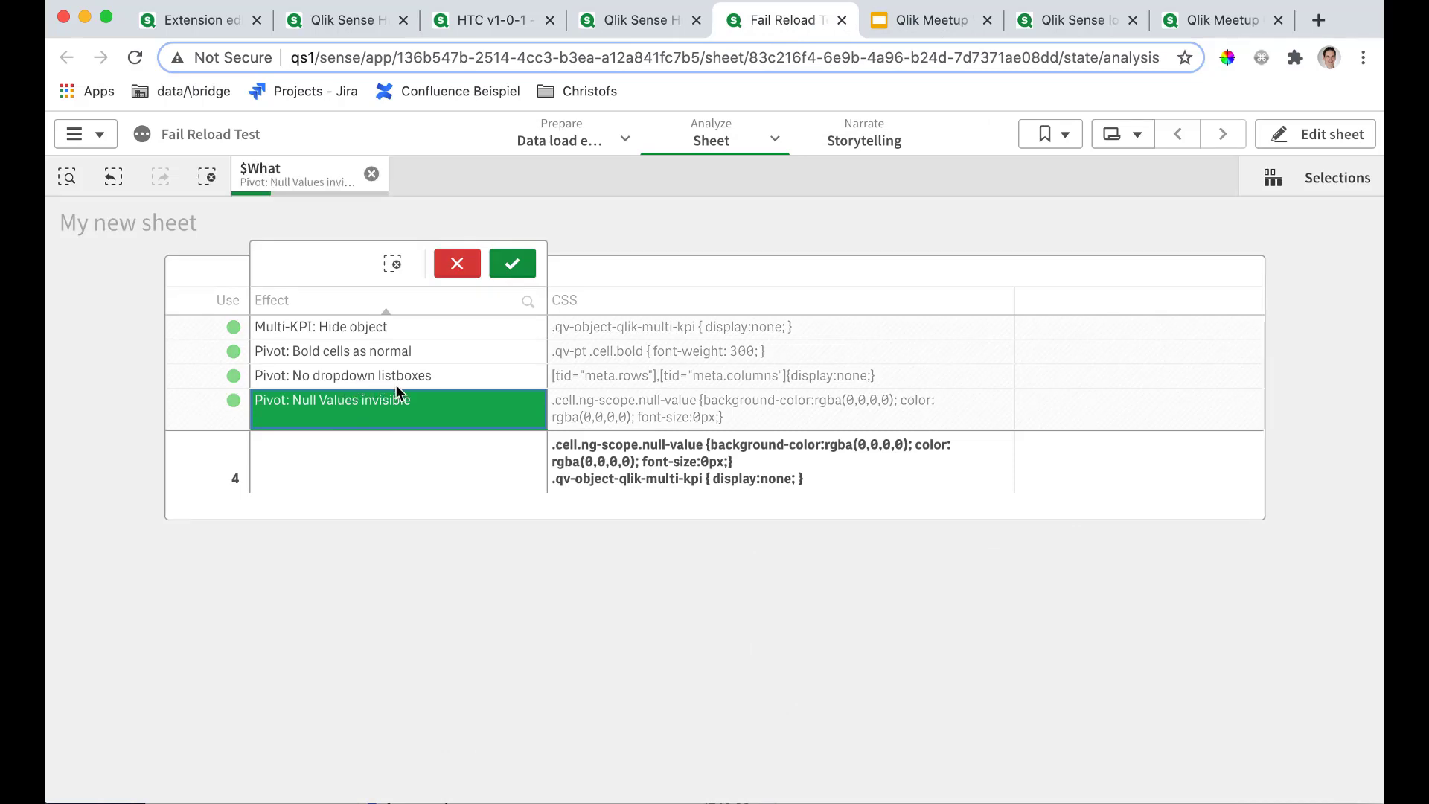
pyautogui.click(489, 374)
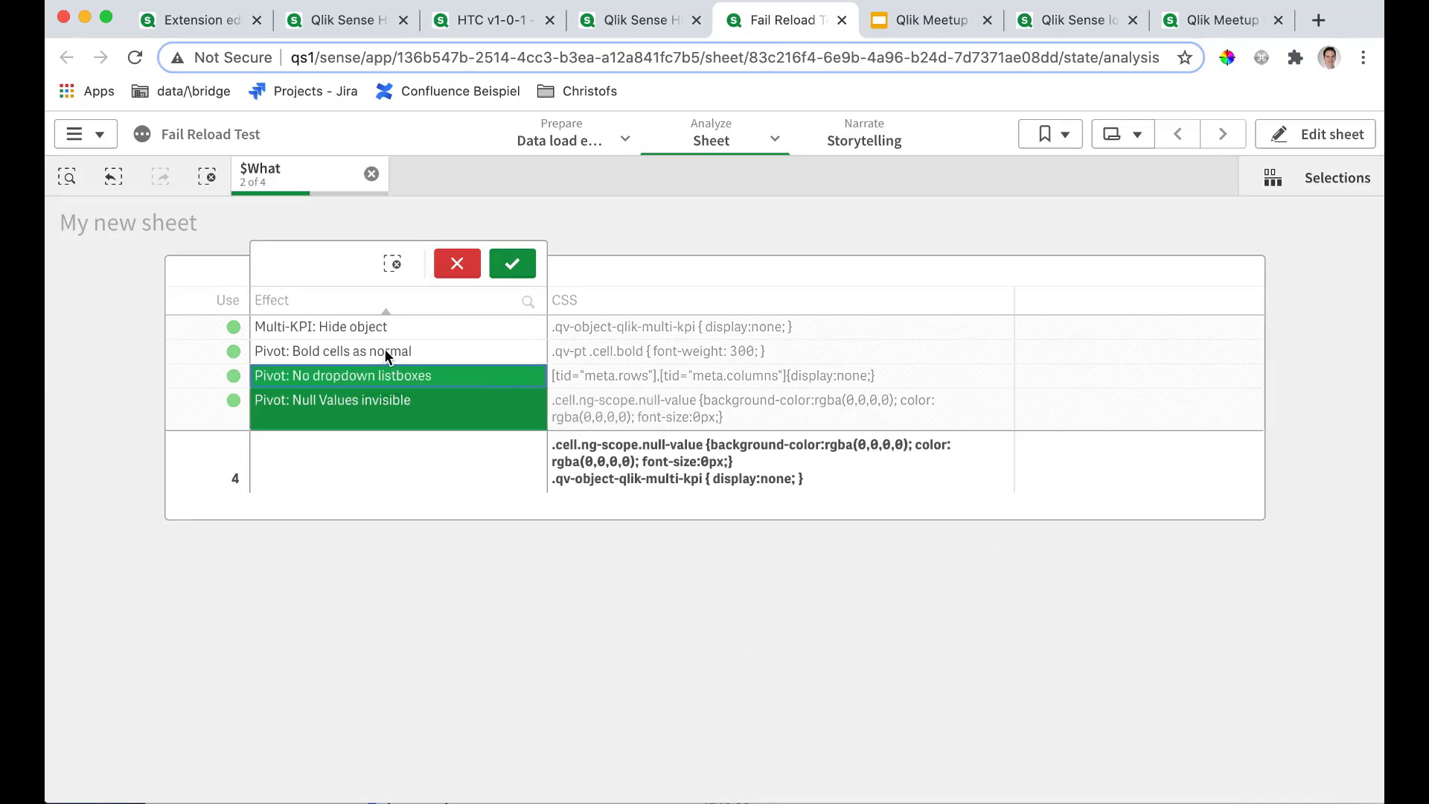
pyautogui.click(499, 350)
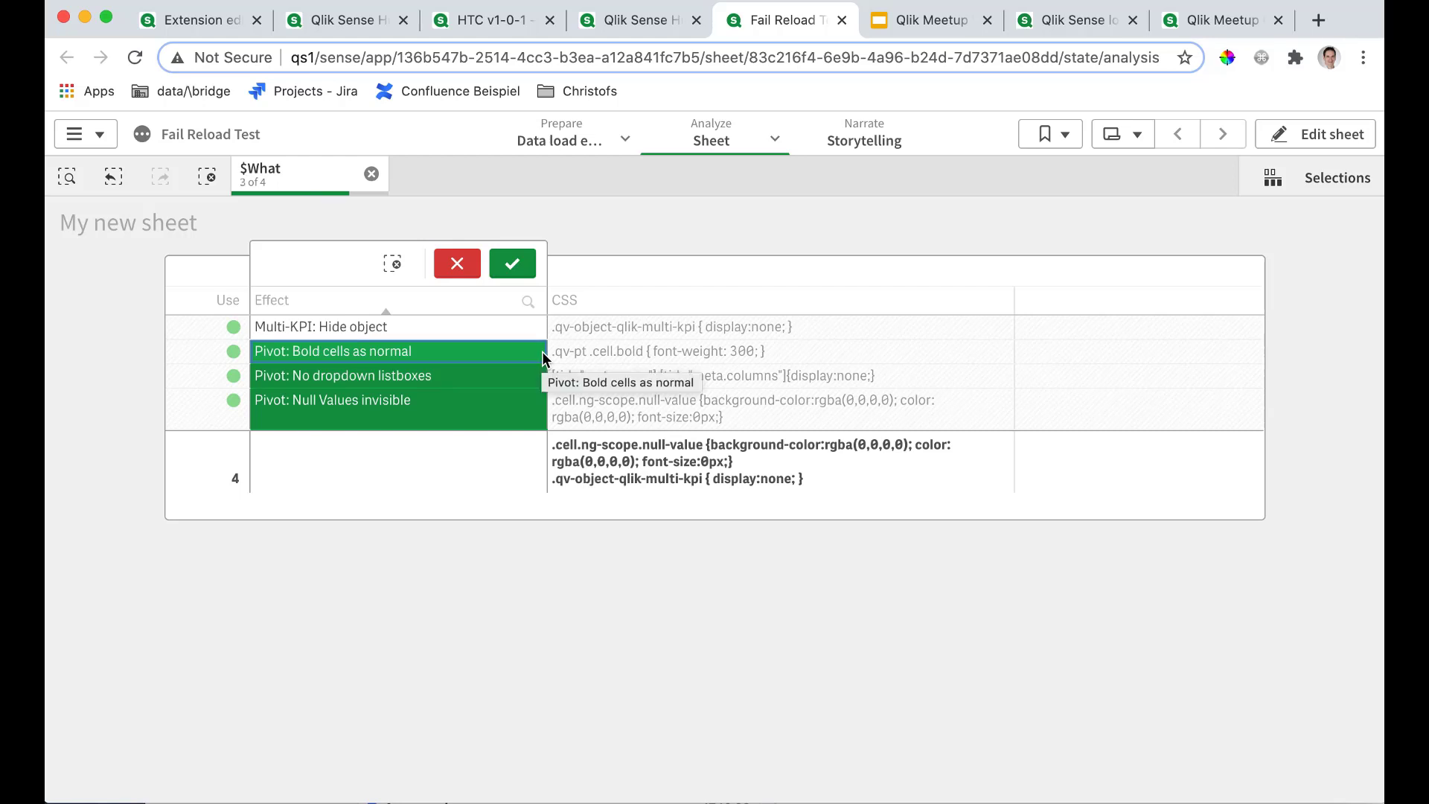
pyautogui.click(525, 268)
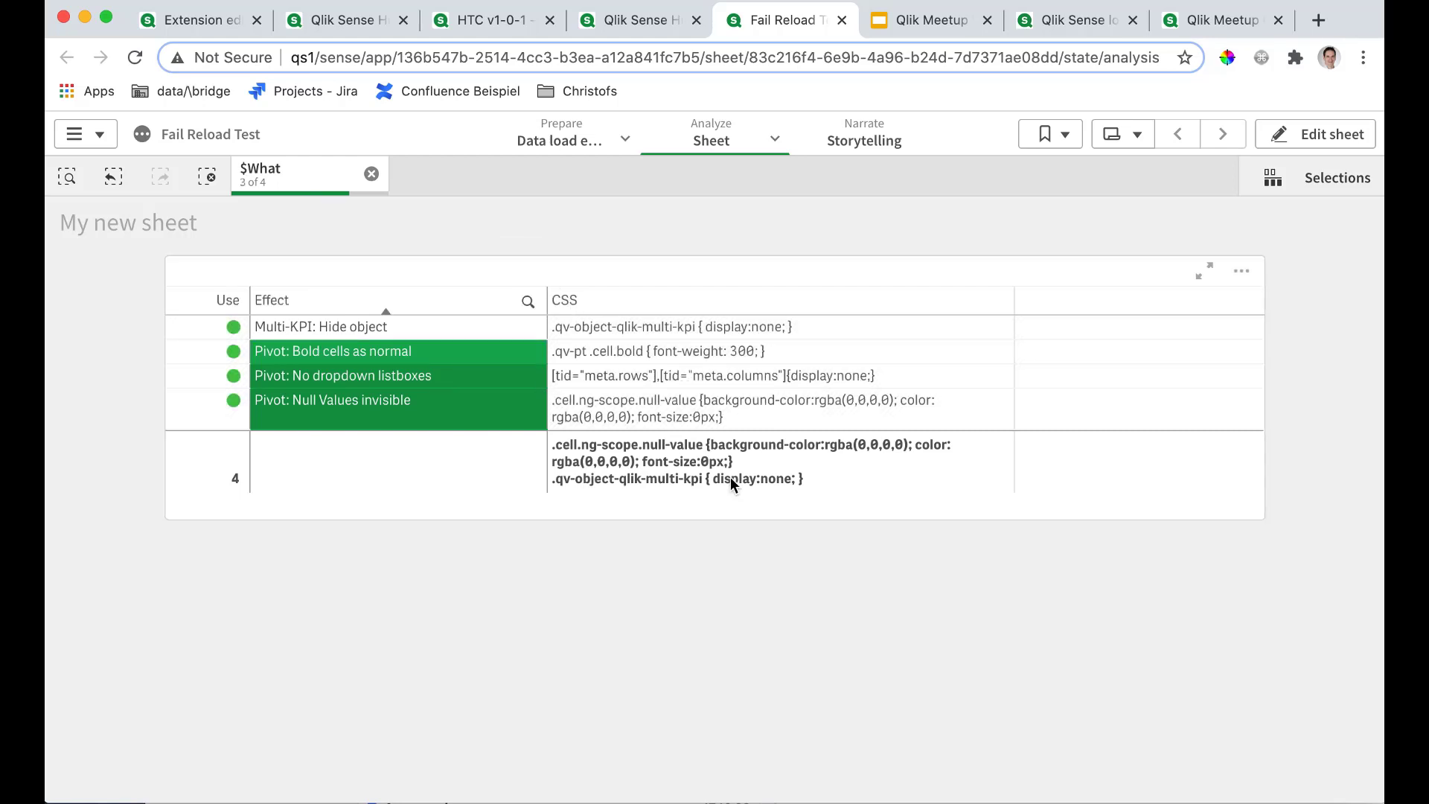
# Copy the combined CSS value of the three selected effects.
pyautogui.rightClick(623, 462)
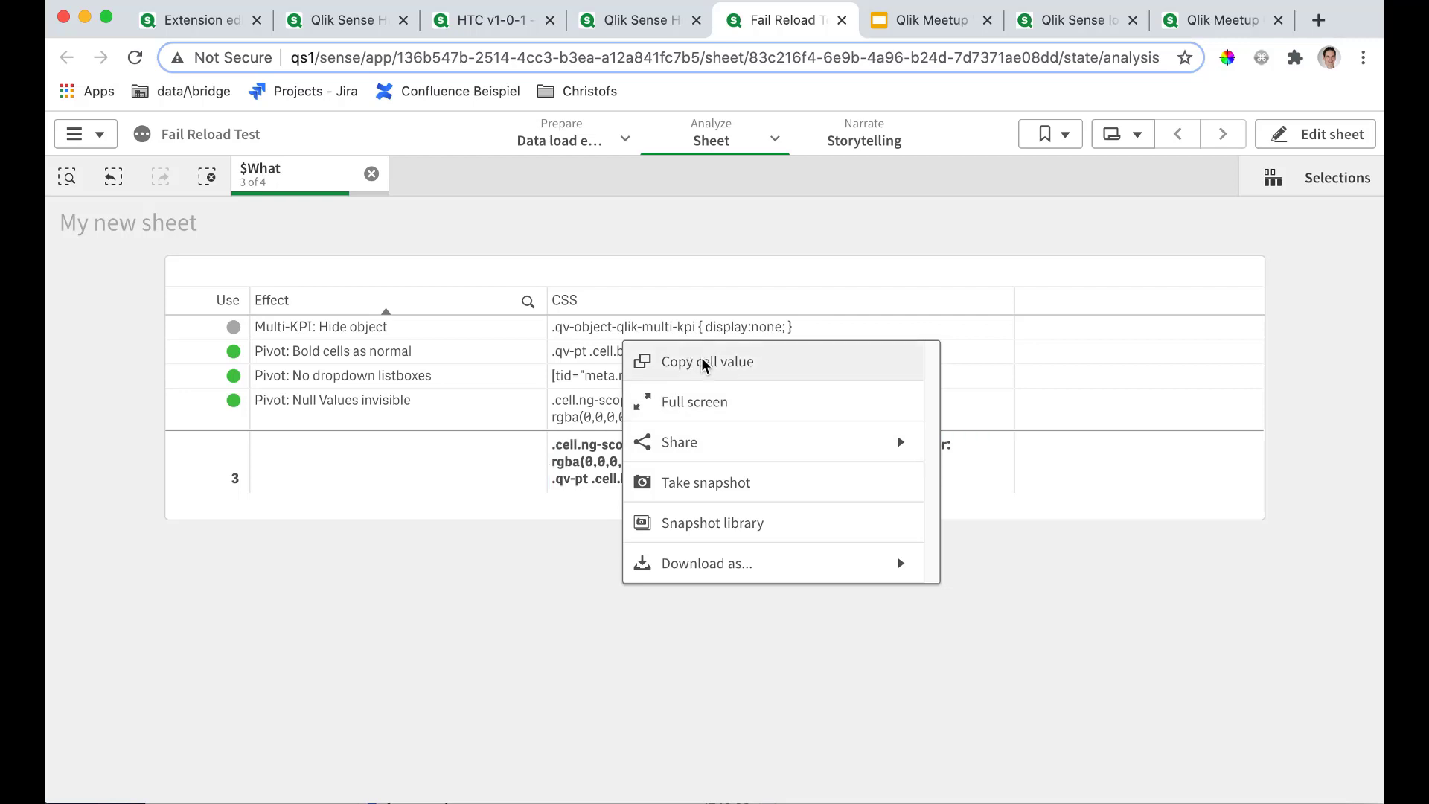
pyautogui.click(744, 366)
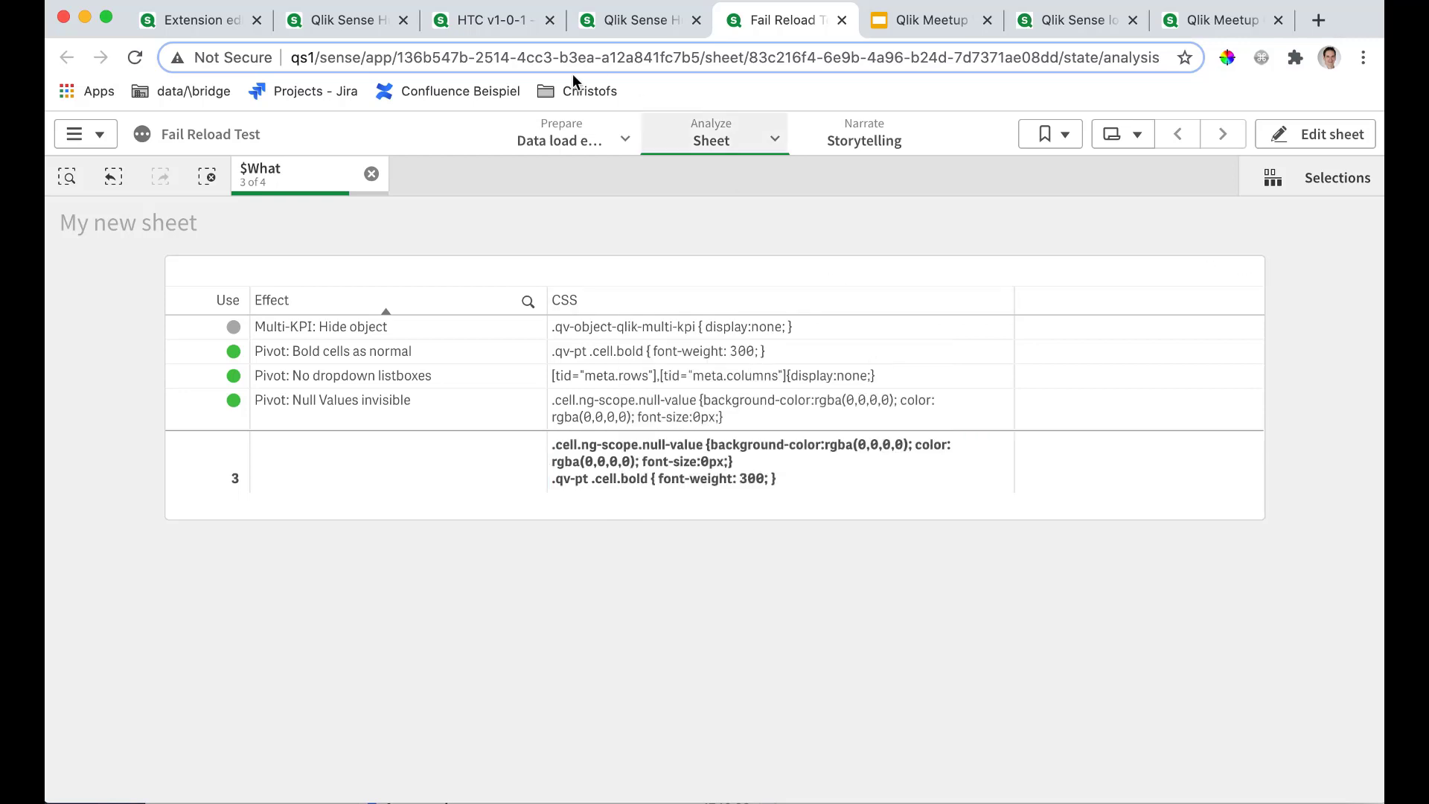
pyautogui.click(484, 17)
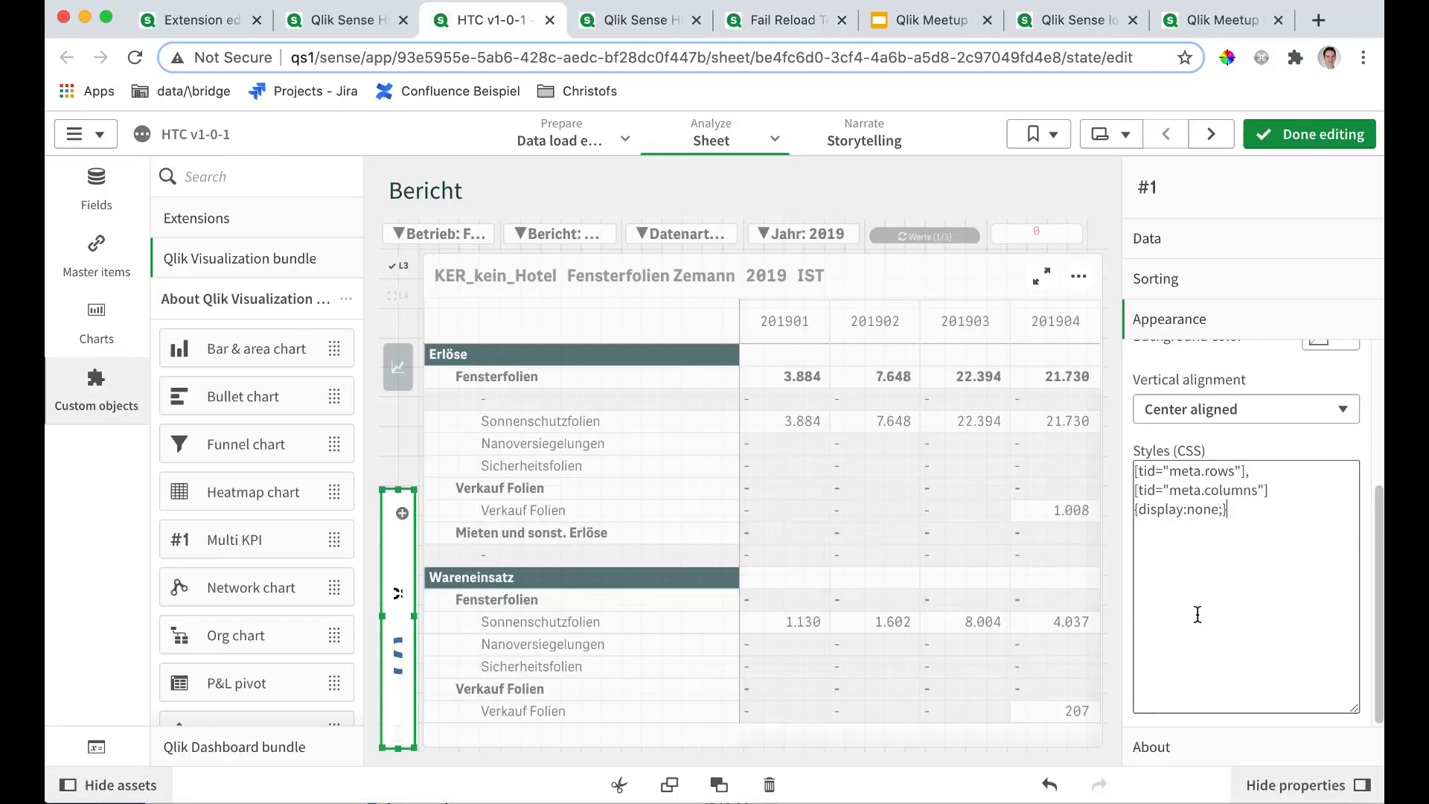
# Replace the styles with the three-effect CSS, then undo back to the dropdown-only rule to compare.
pyautogui.press('super+a')
pyautogui.press('super+v')
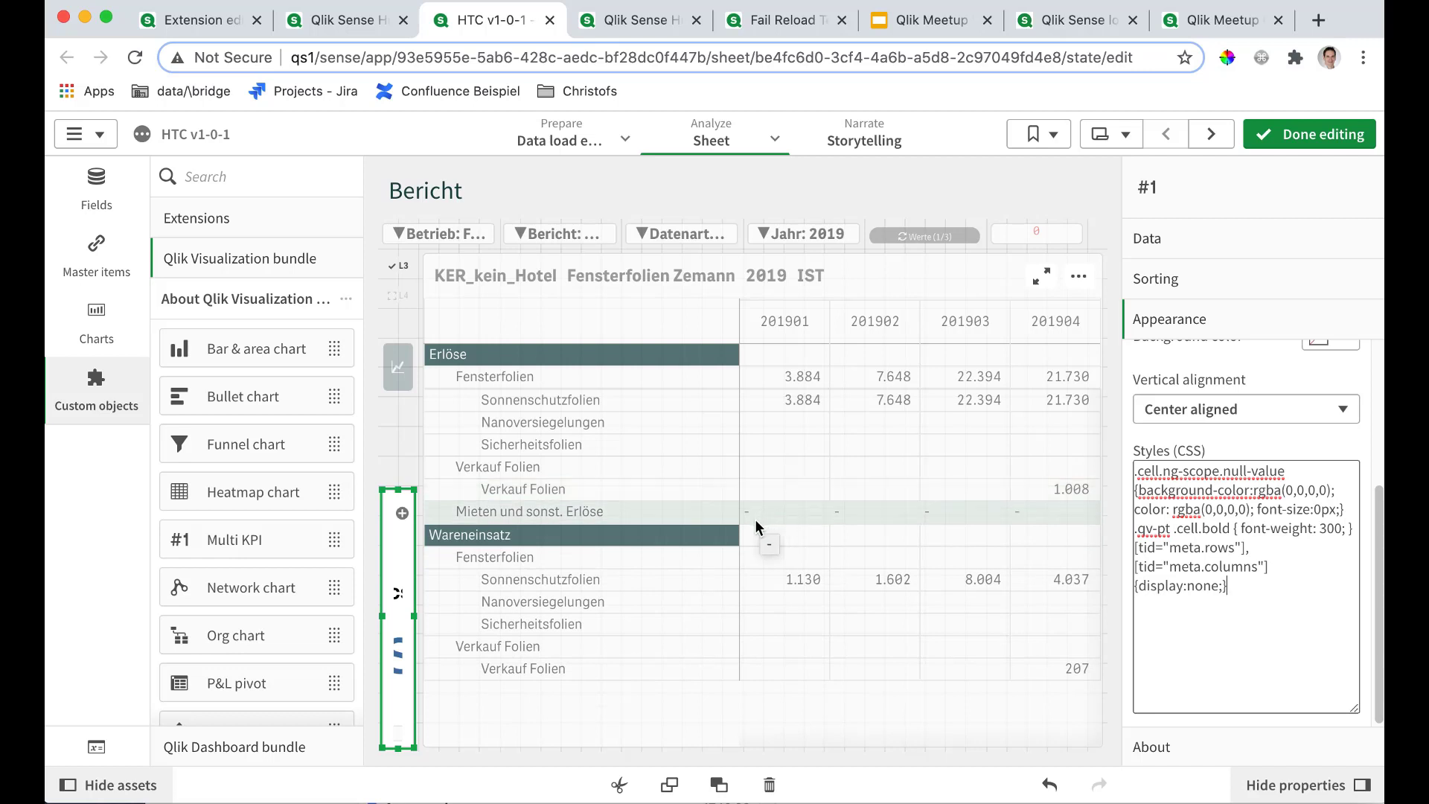
pyautogui.click(757, 519)
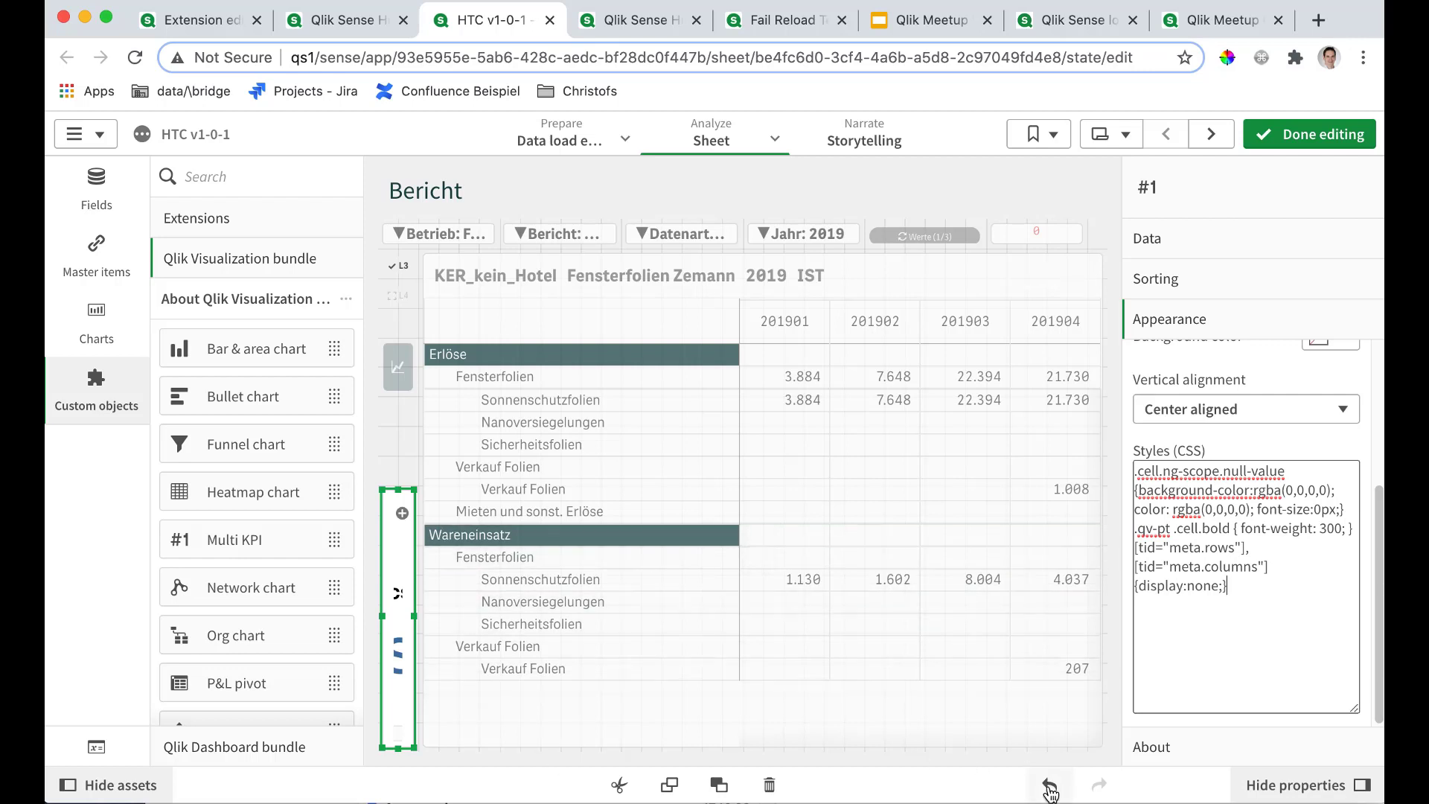
pyautogui.click(1050, 787)
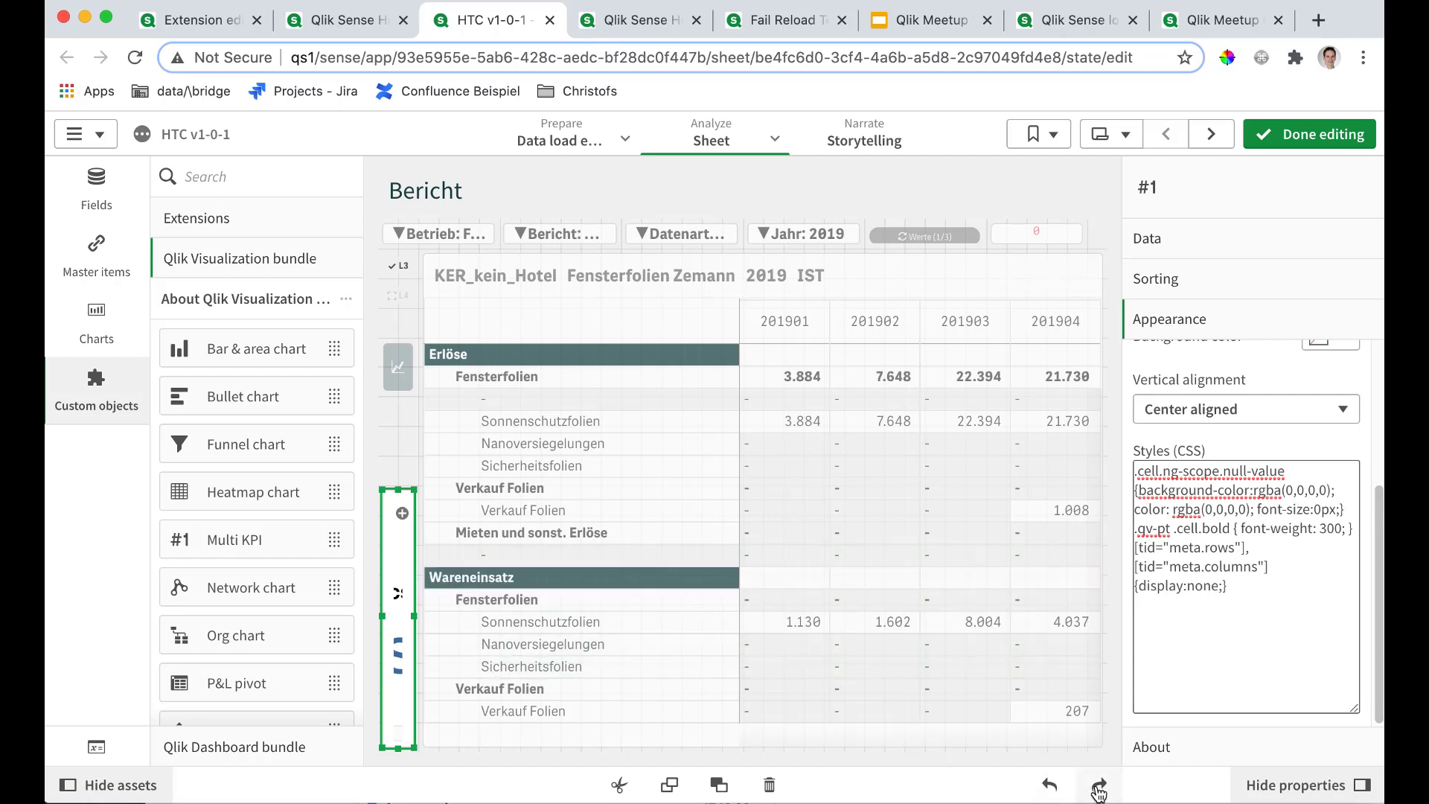
pyautogui.click(1099, 787)
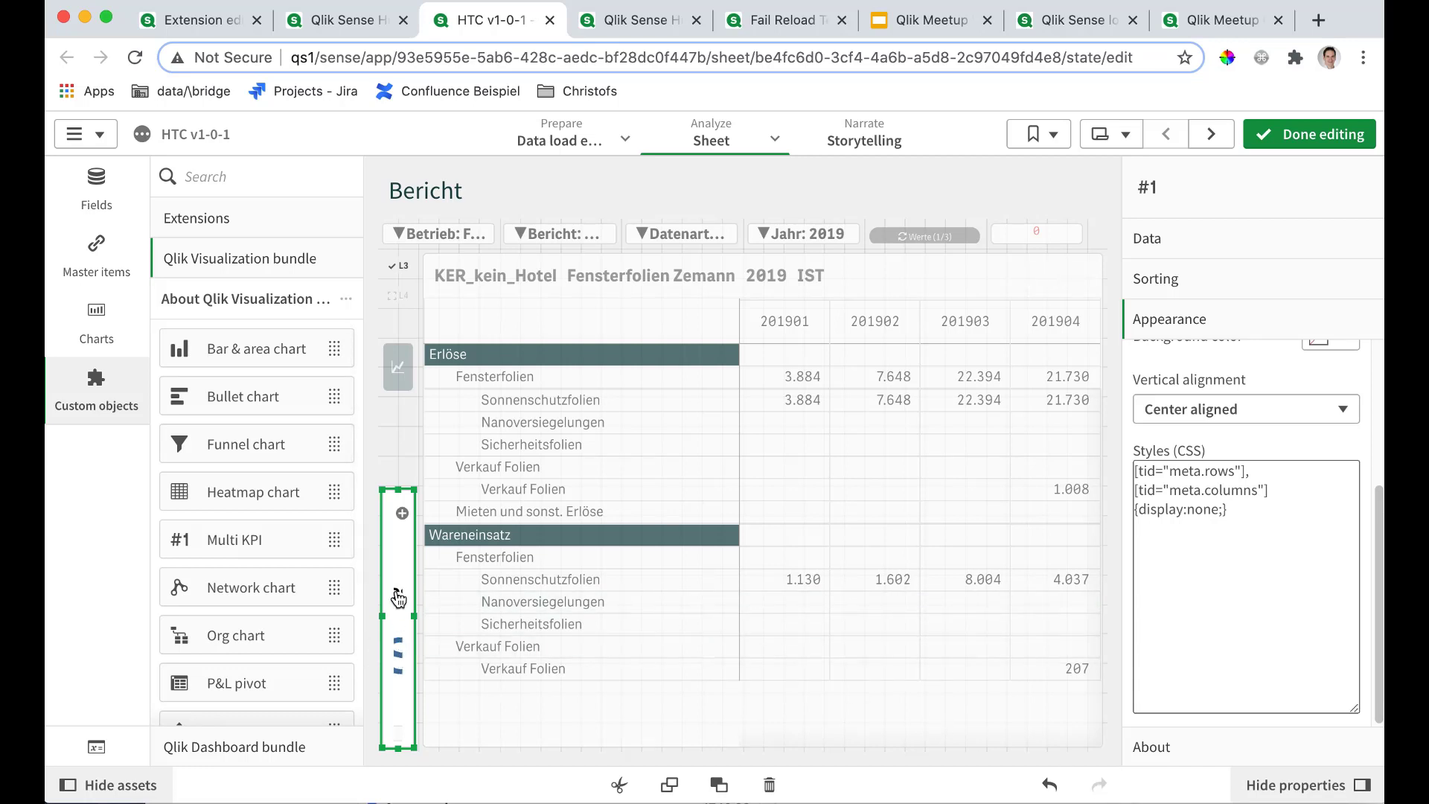
# Move the Multi KPI to the sheet's top-right and copy the combined CSS of all four effects.
pyautogui.moveTo(398, 597); pyautogui.dragTo(1099, 235)
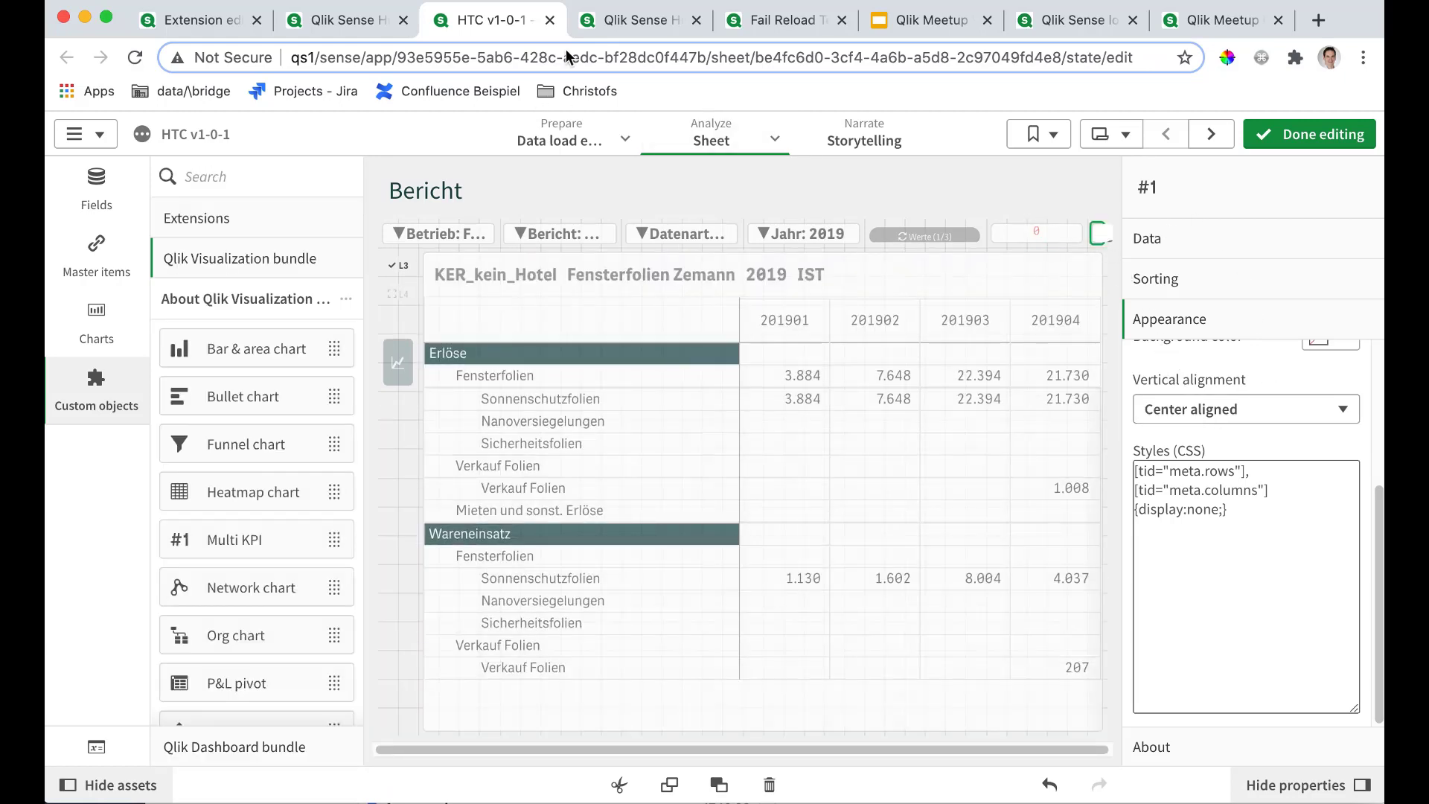
pyautogui.click(779, 34)
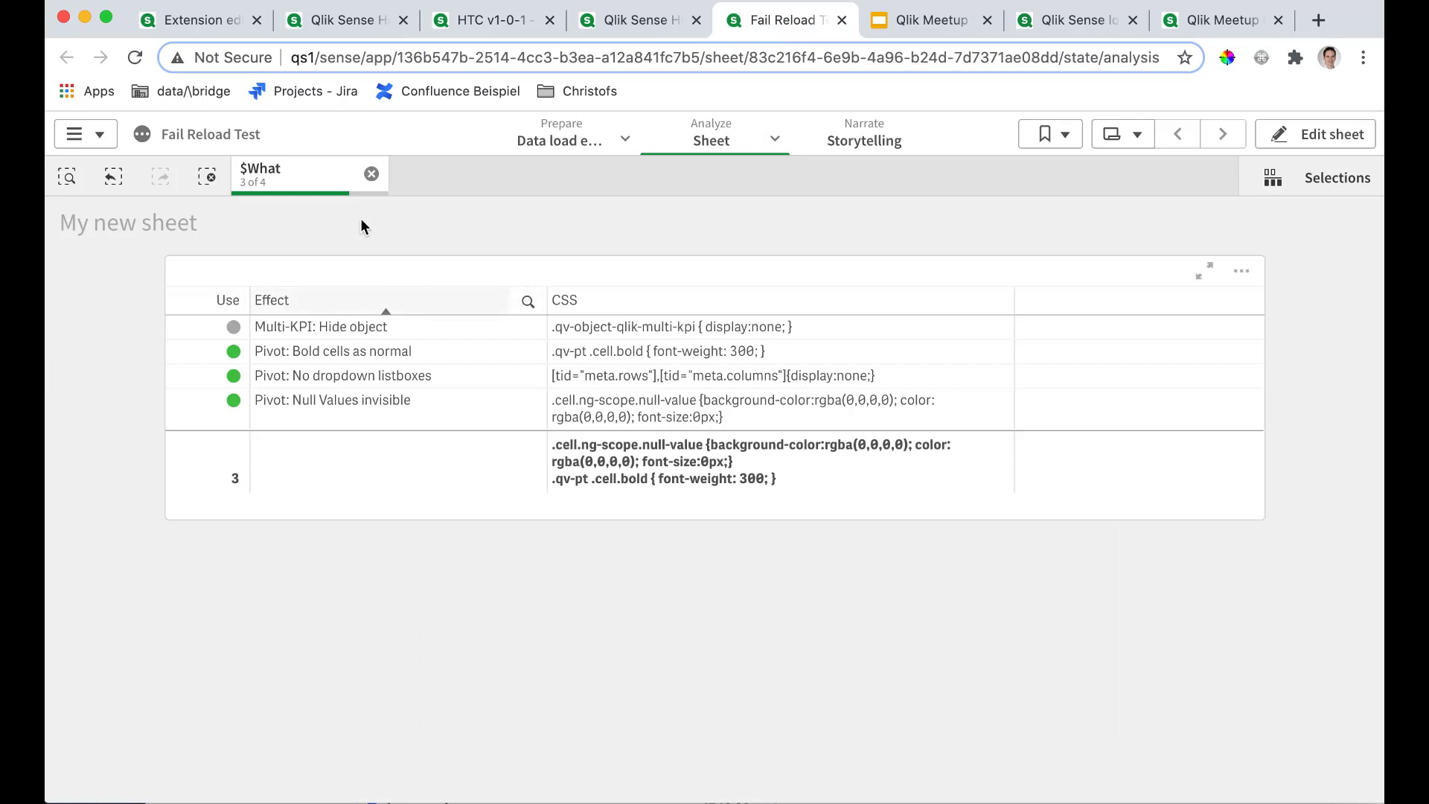
pyautogui.click(372, 175)
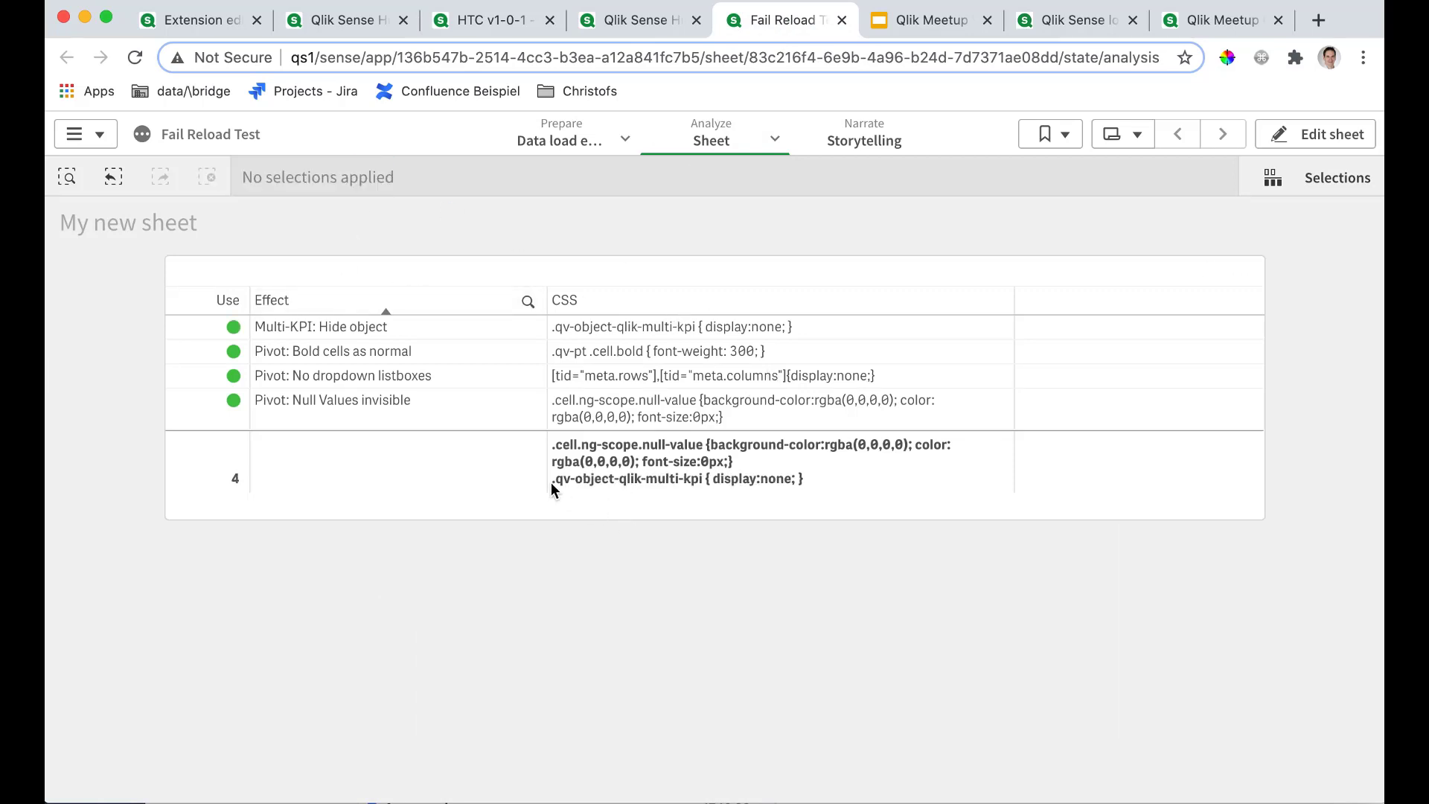
pyautogui.rightClick(646, 461)
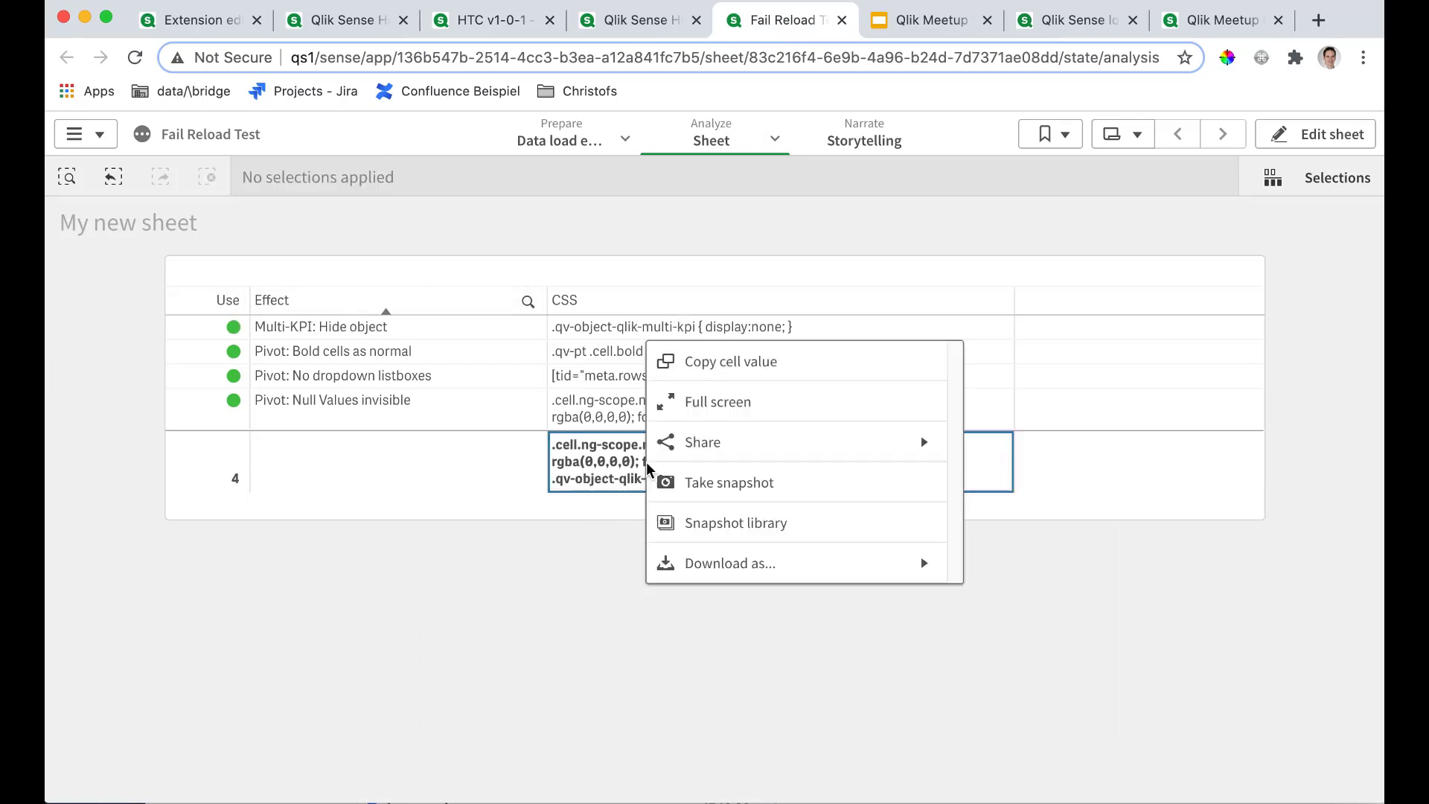
pyautogui.click(743, 368)
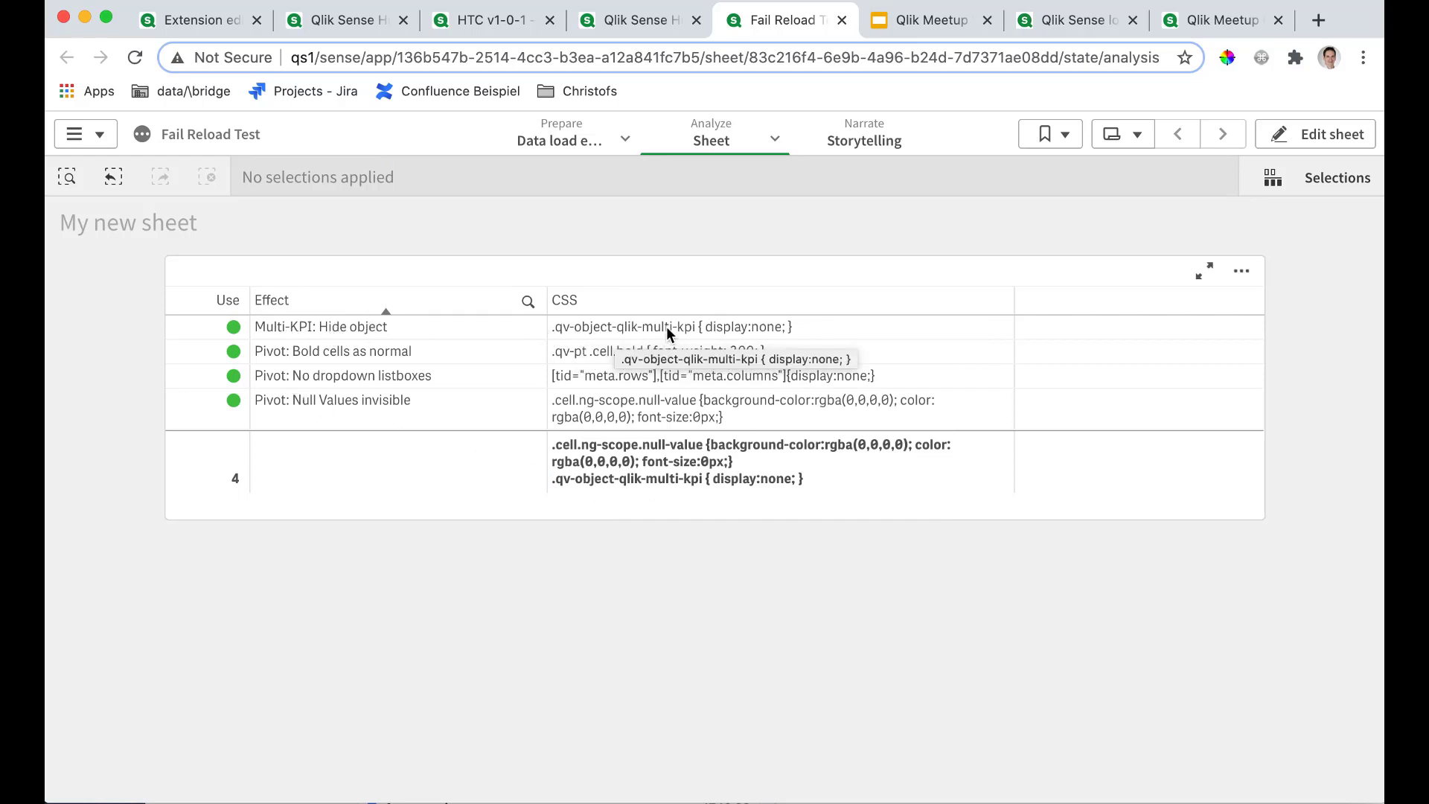
# Select all of the existing CSS in the Multi KPI's Styles (CSS) field.
pyautogui.click(496, 26)
pyautogui.click(1265, 526)
pyautogui.press('super+a')
# Replace the old styles with the four-effect CSS and finish editing the Bericht sheet.
pyautogui.press('BackSpace')
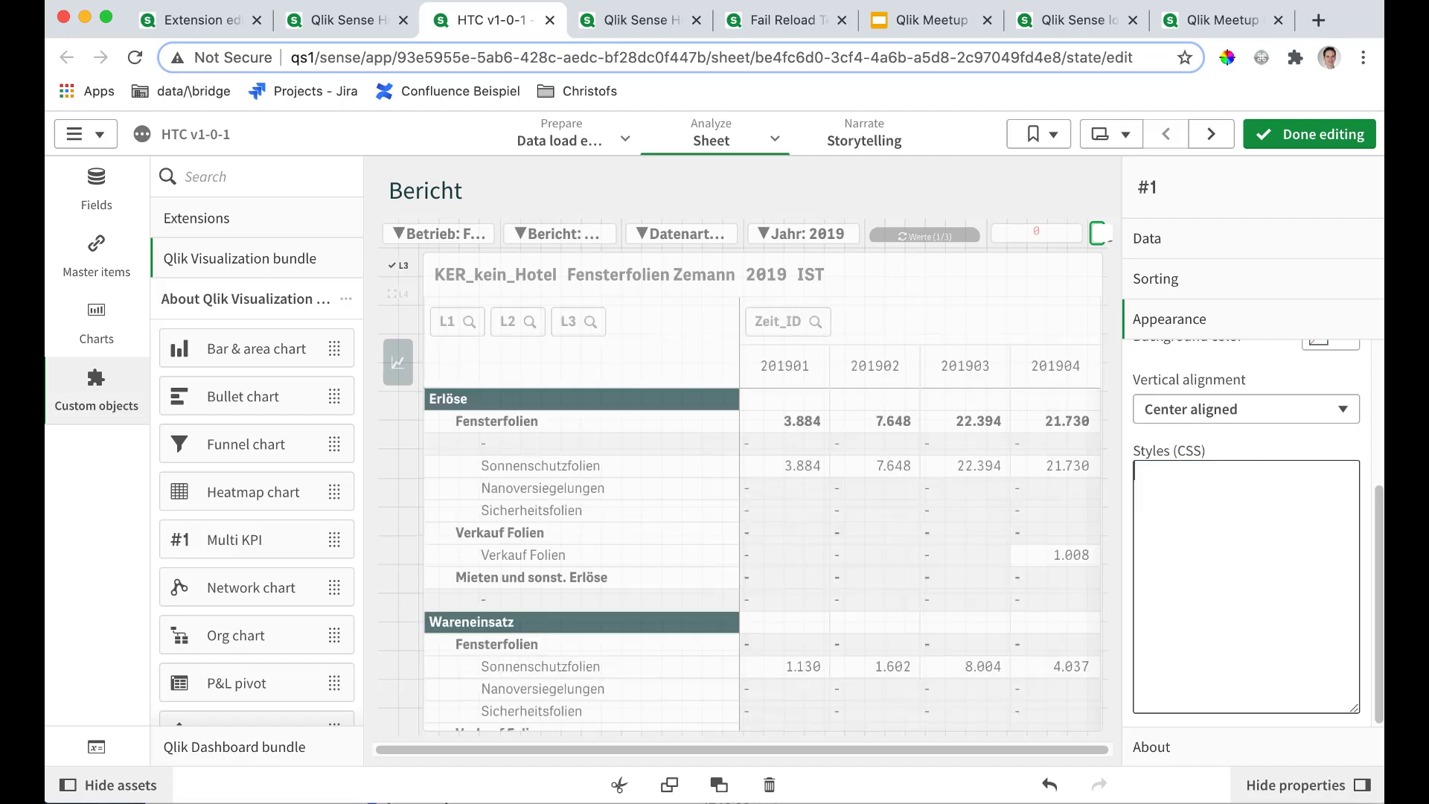
pyautogui.press('super+v')
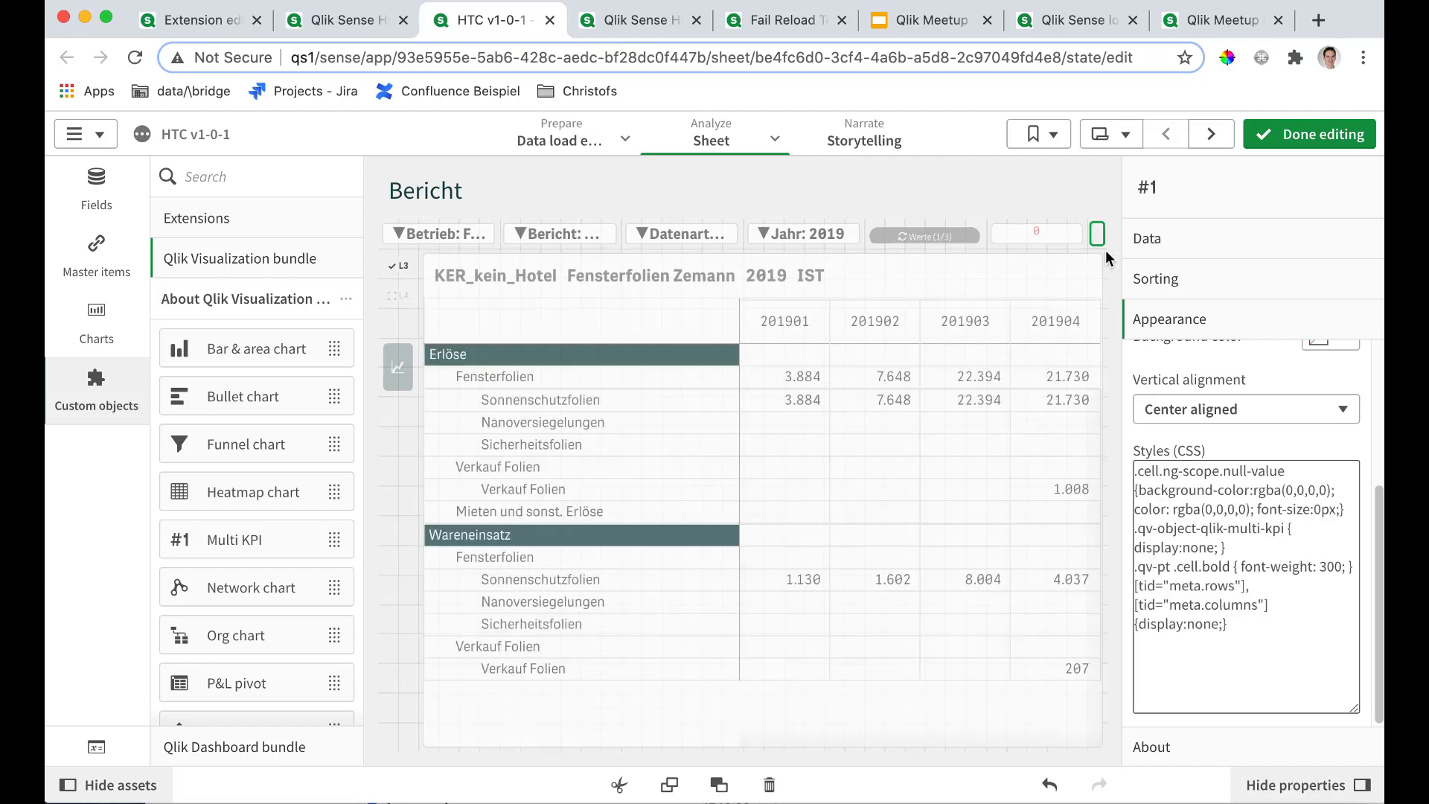
pyautogui.click(1323, 133)
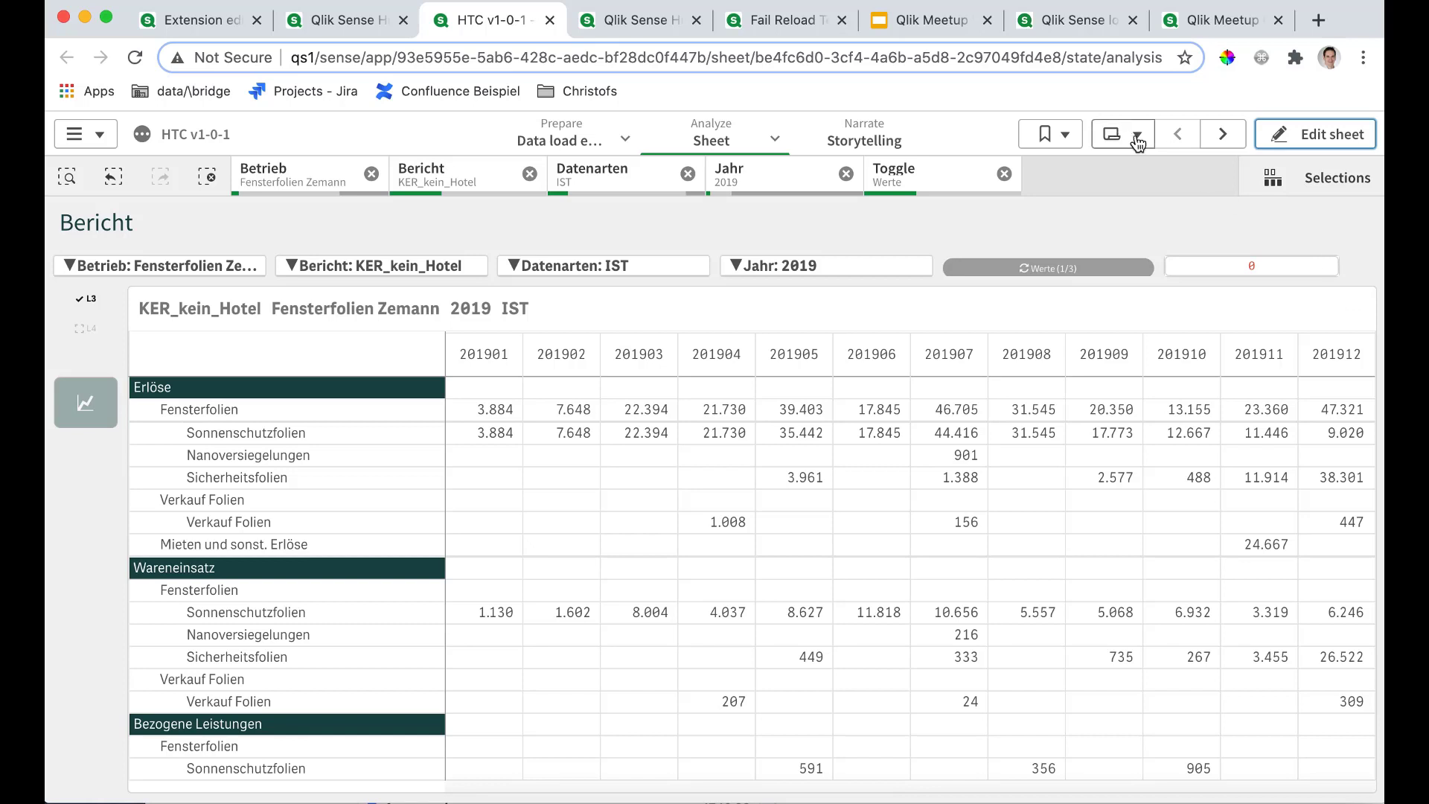
# Toggle edit mode off again and list the four sheets: Bericht, Grafiken, Formeln, Mein neues Arbeitsblatt.
pyautogui.click(1299, 135)
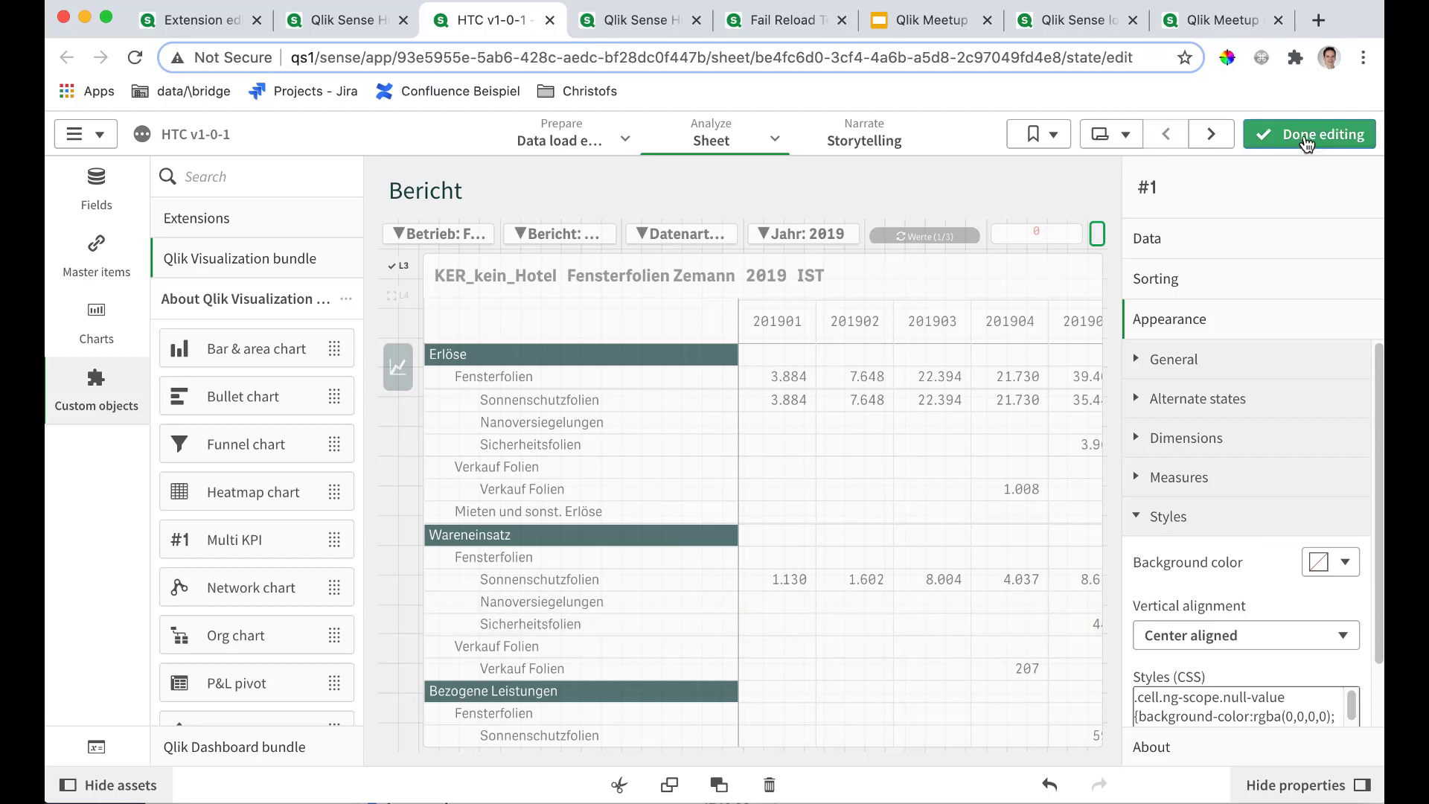
pyautogui.click(1306, 141)
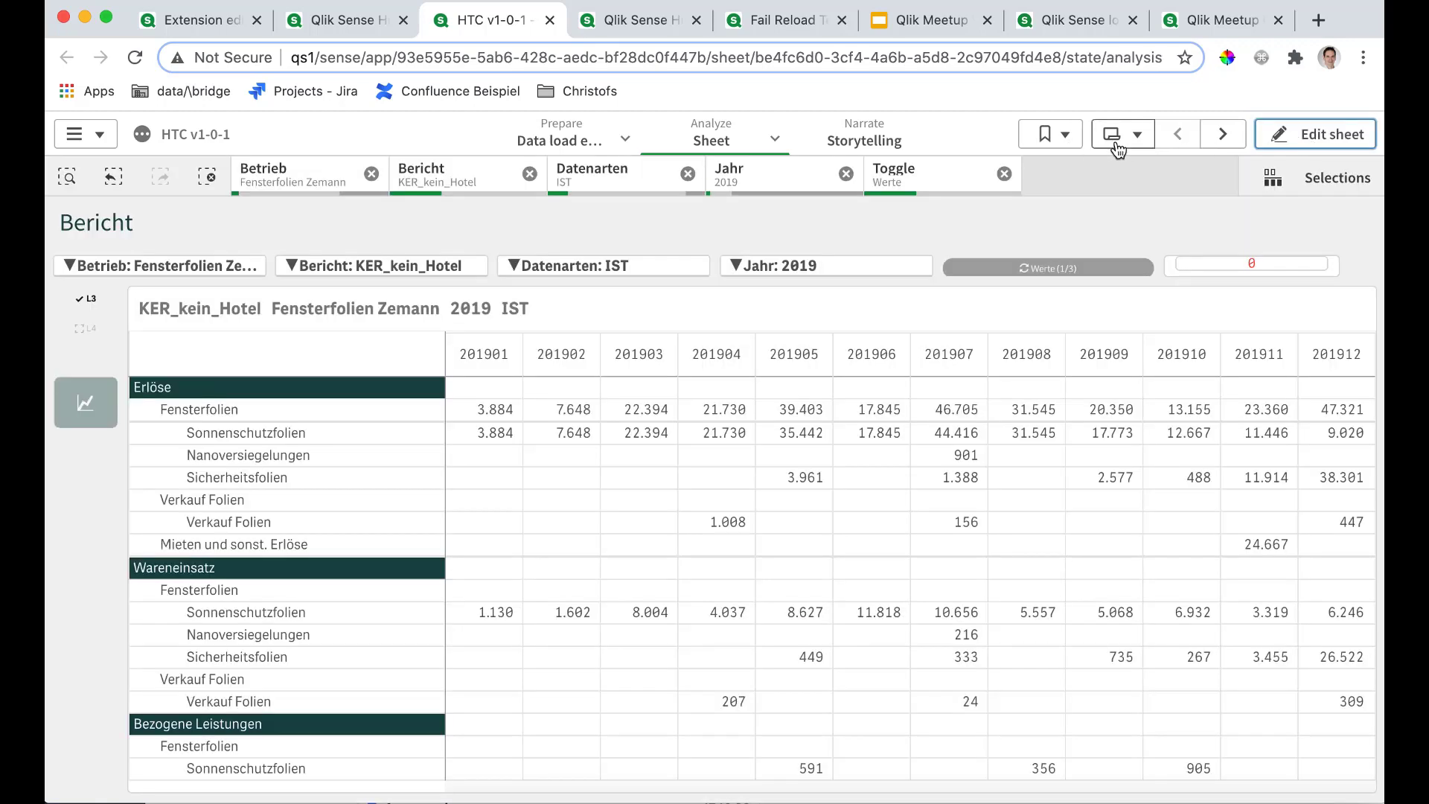
pyautogui.click(1118, 149)
pyautogui.click(1118, 149)
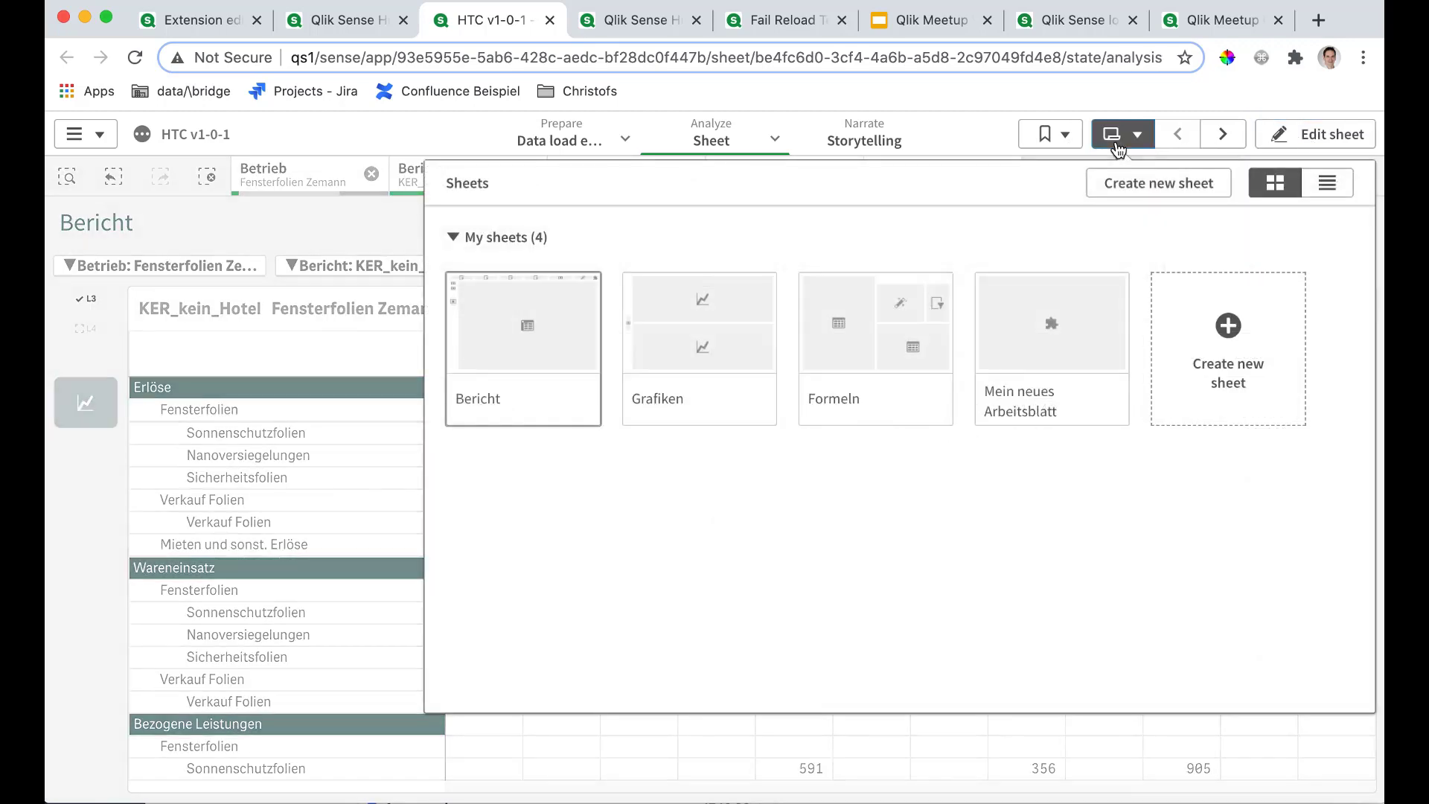